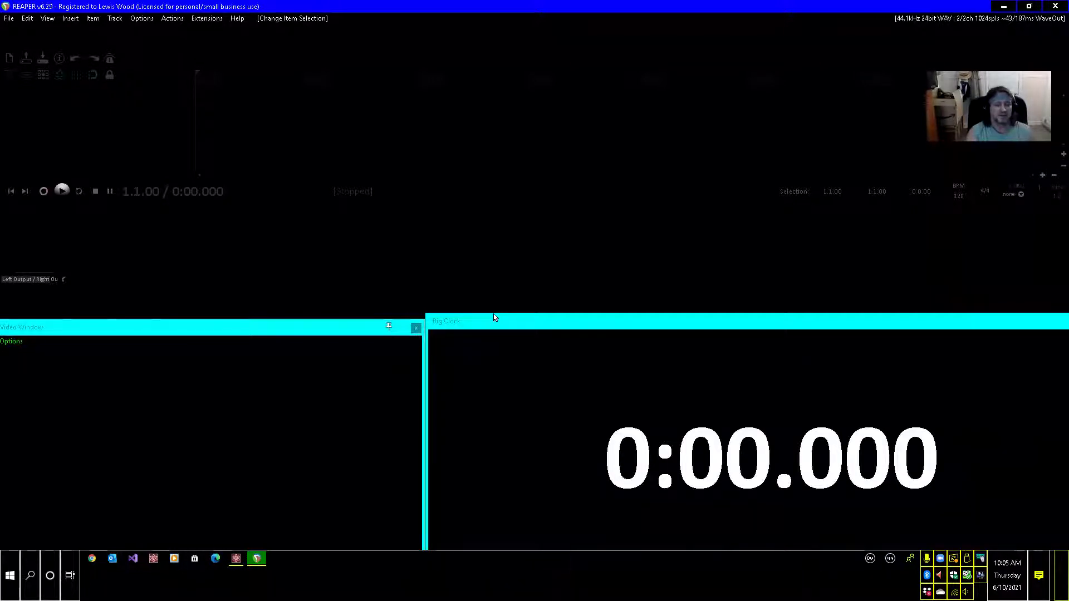
Insert a new track and name it Titles
key("ctrl+t")
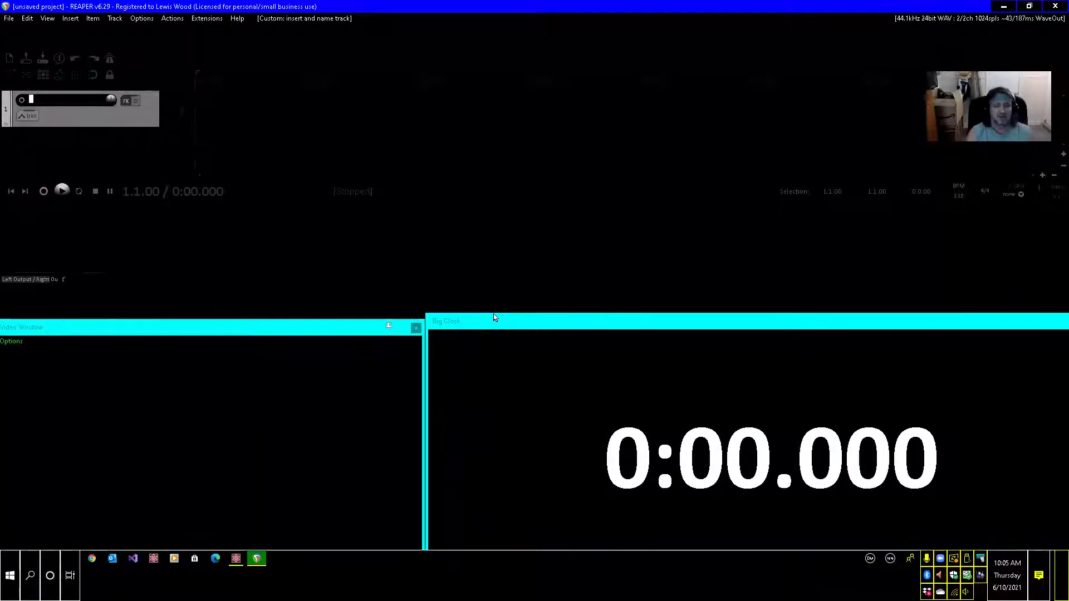
type("T")
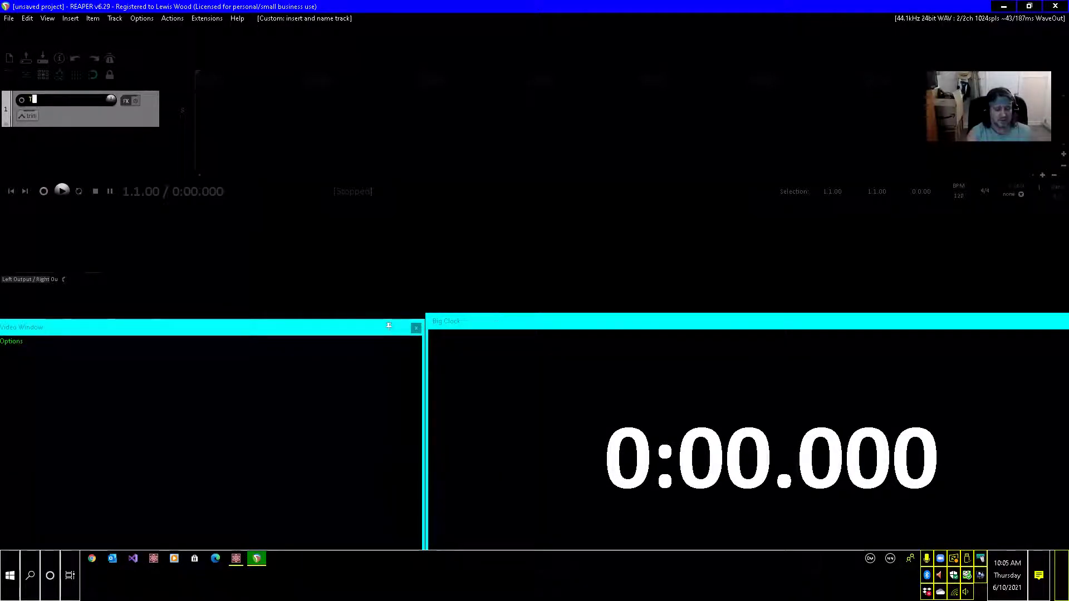
type("itles")
key("Return")
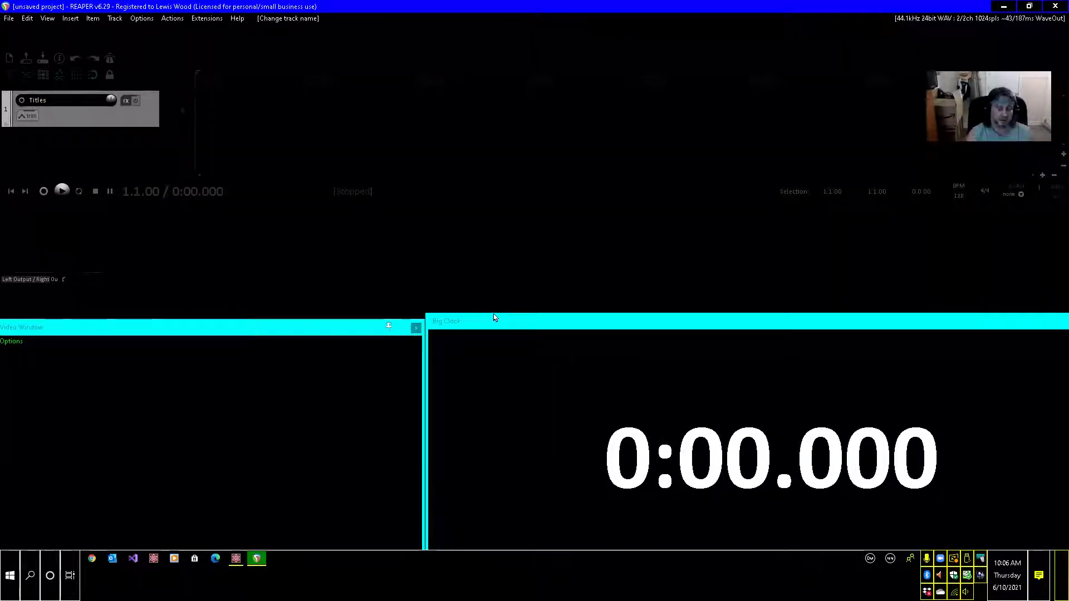
Insert a second track beneath Titles and name it Background
key("ctrl+t")
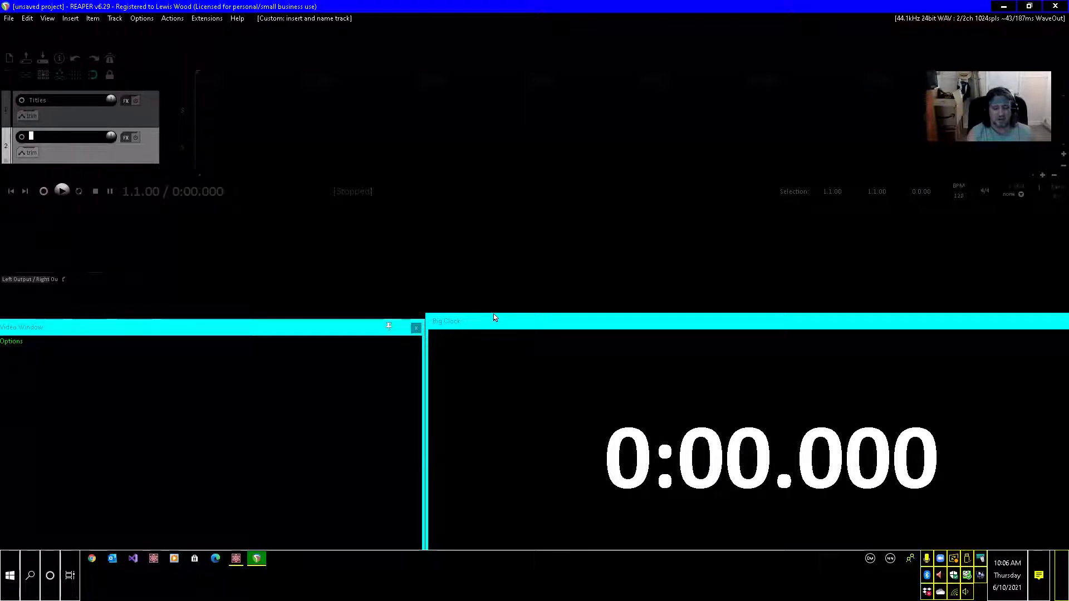
type("Background")
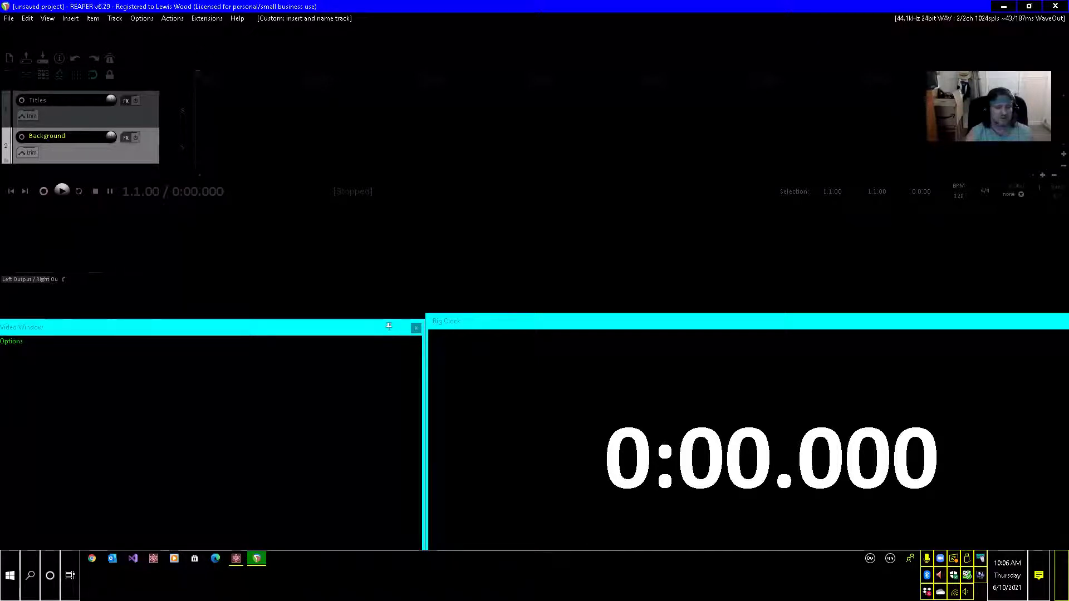
key("Return")
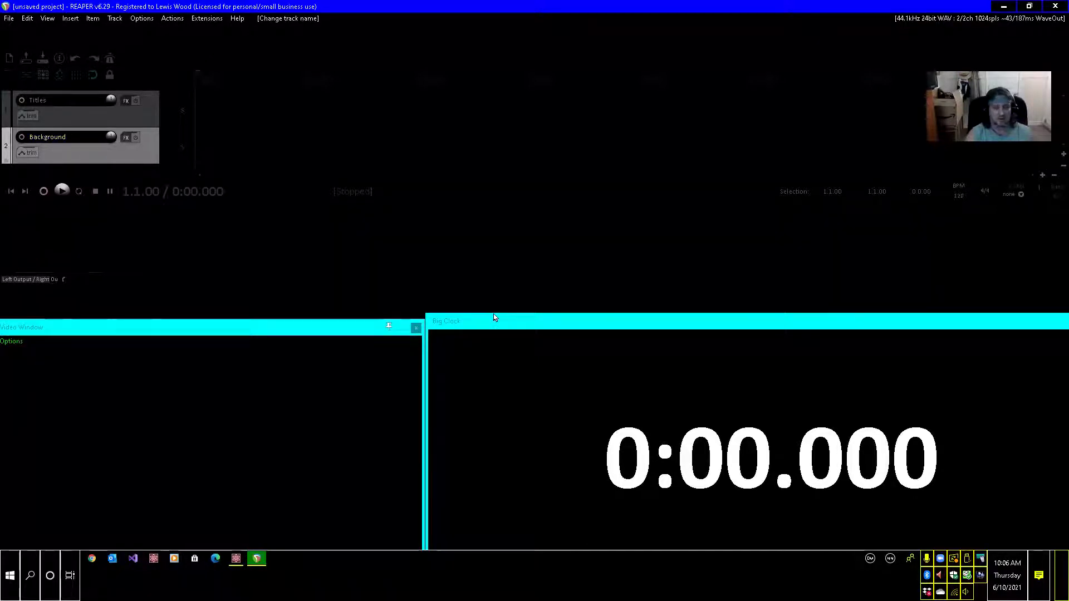
key("Up")
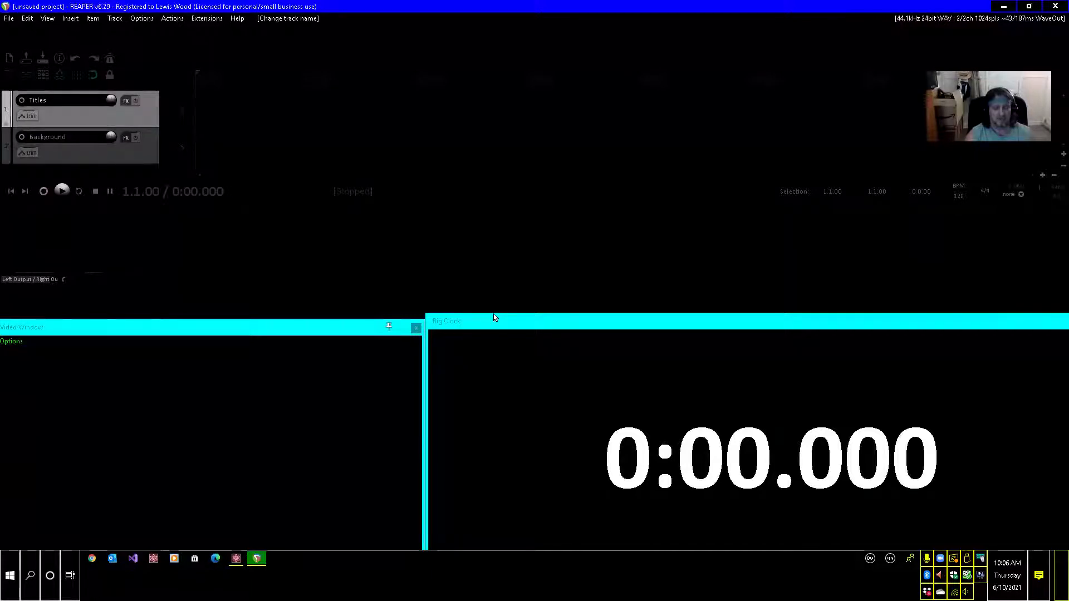
key("Down")
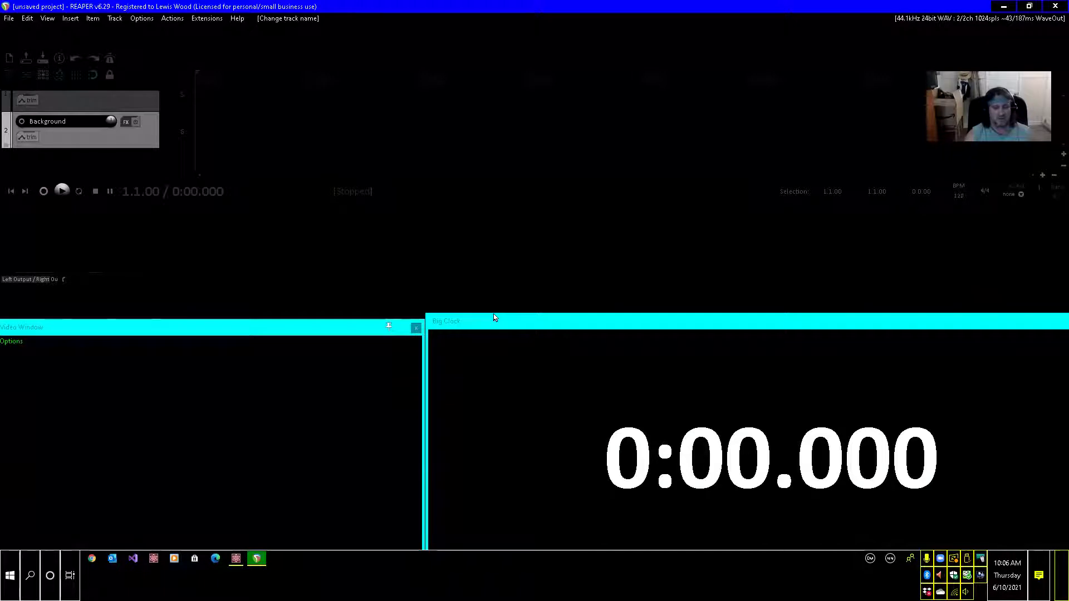
key("Up")
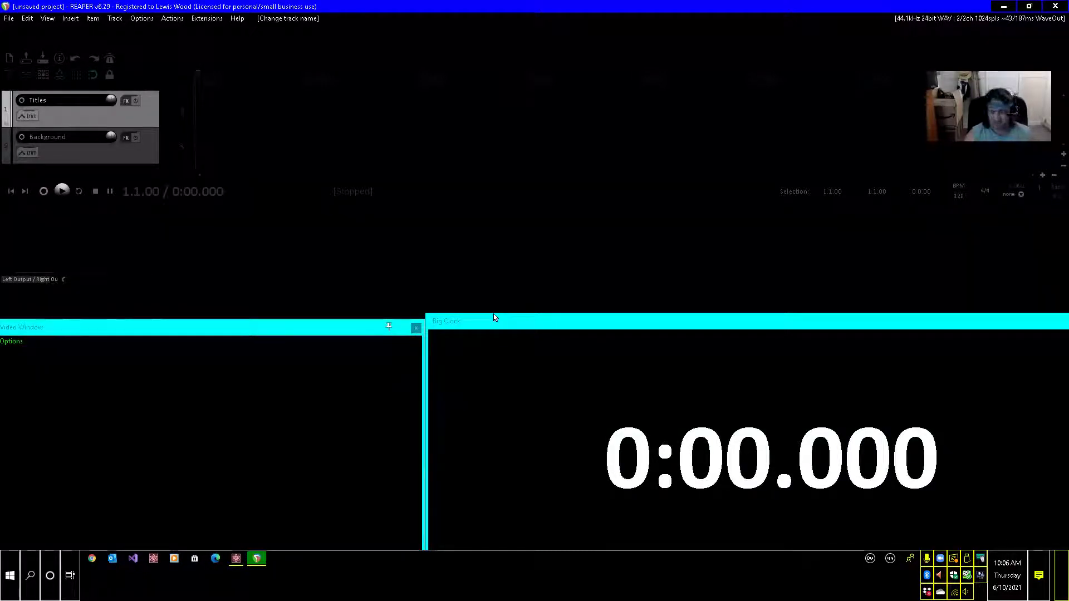
key("Down")
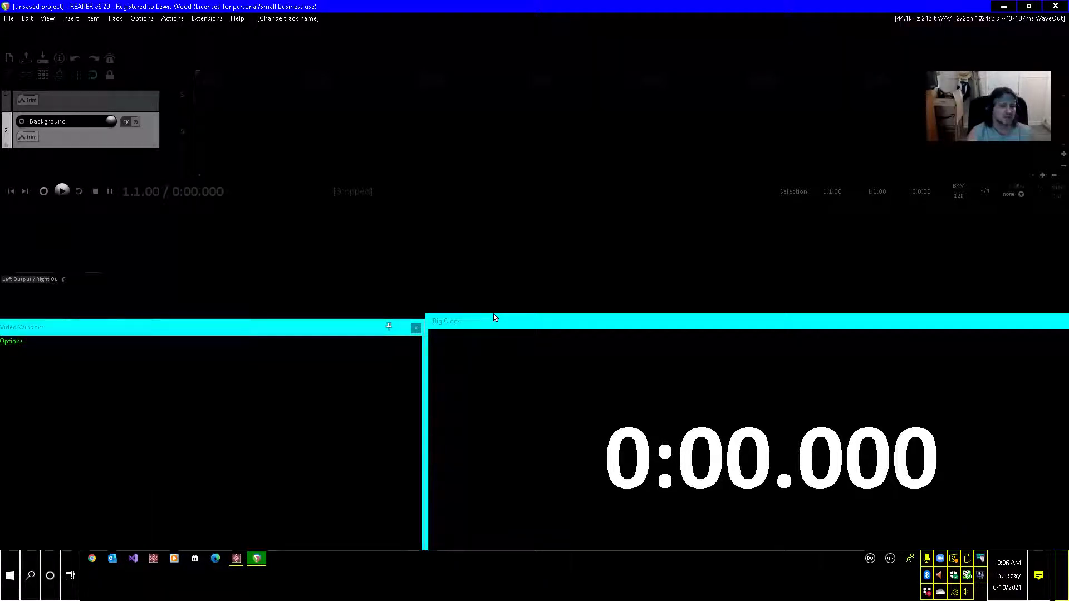
Switch to a new File Explorer window and go to the folder c:\temp
key("alt+Tab")
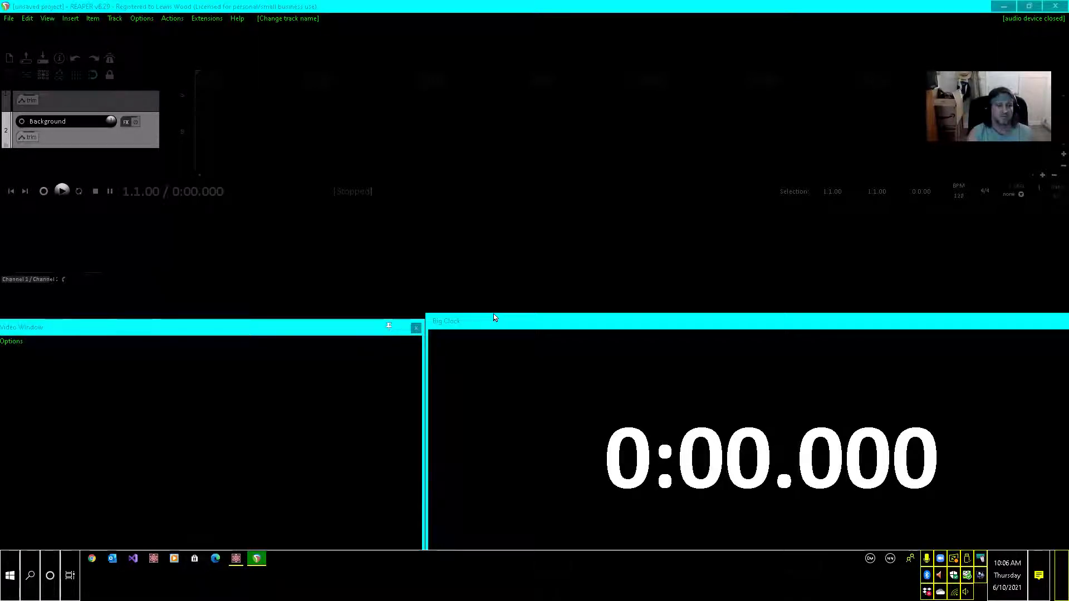
key("super+e")
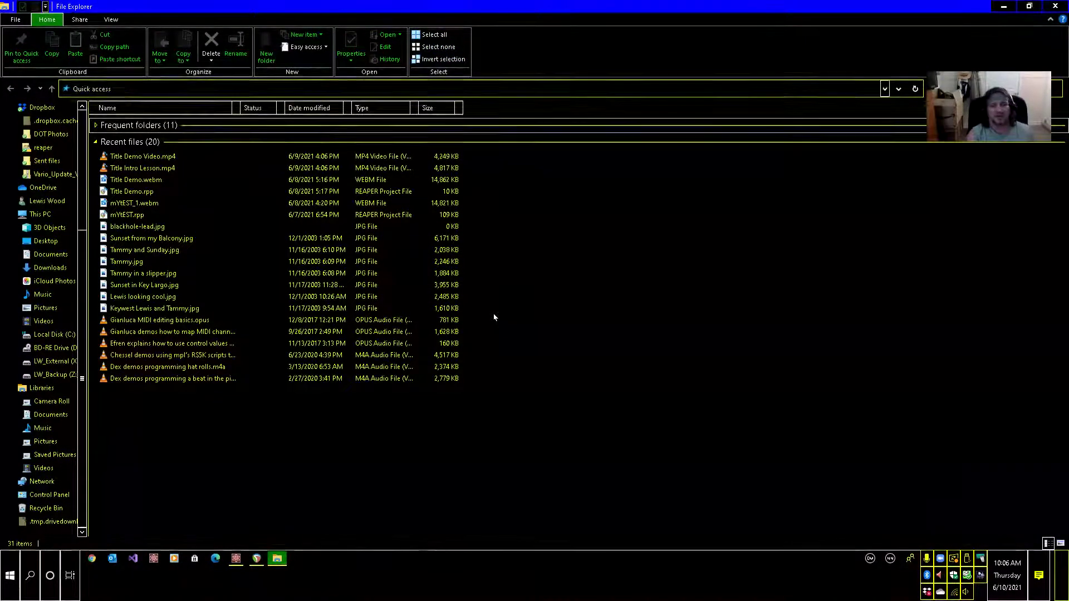
key("alt+d")
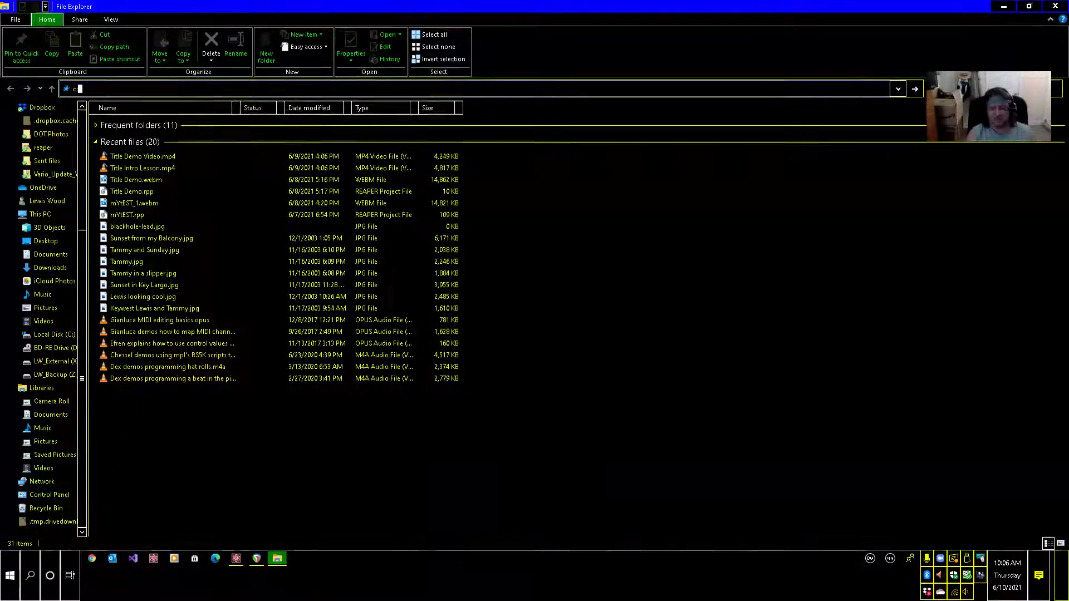
type("c:\\temp")
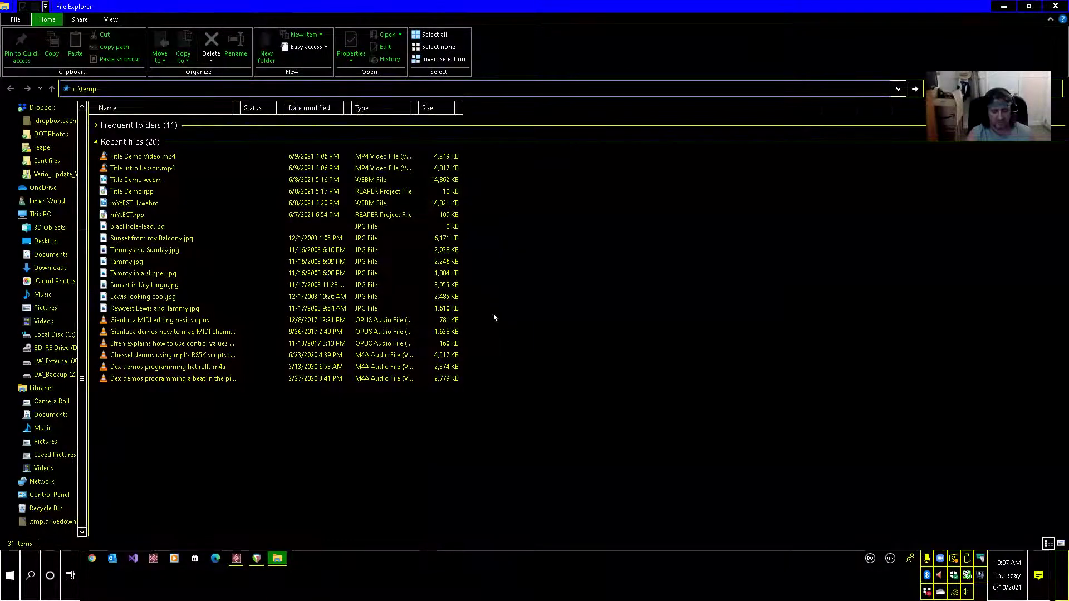
key("Return")
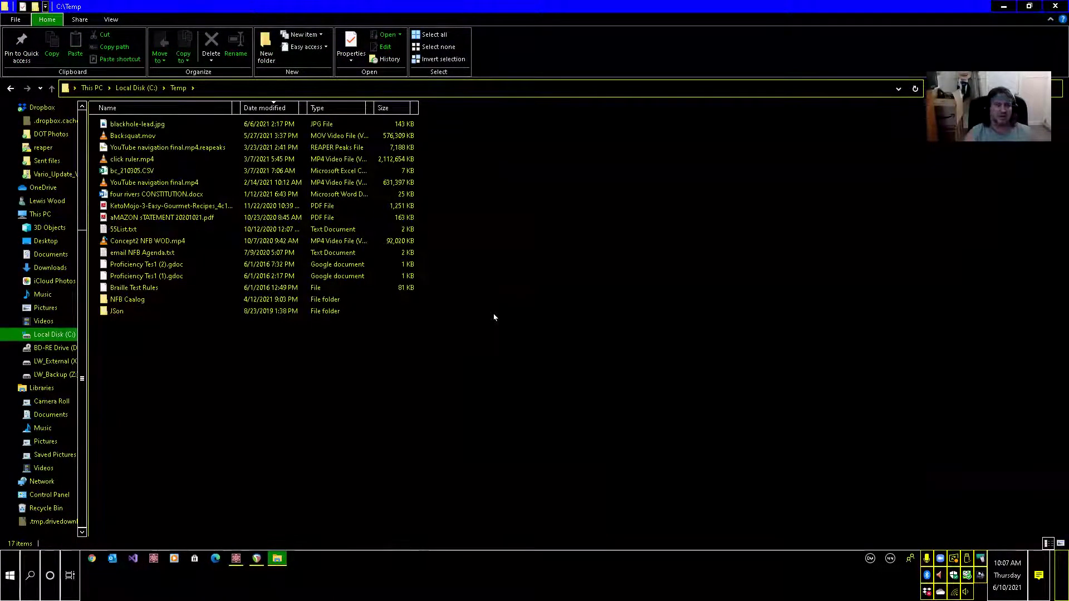
Copy the image file blackhole-lead.jpg from the Temp folder and close File Explorer
key("b")
key("b")
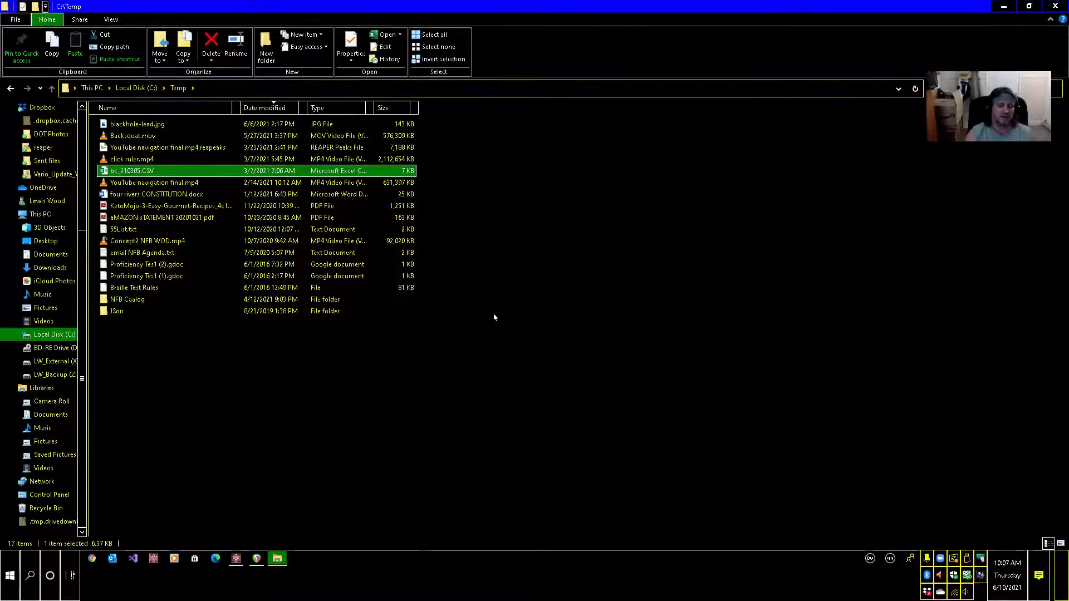
key("b")
key("b")
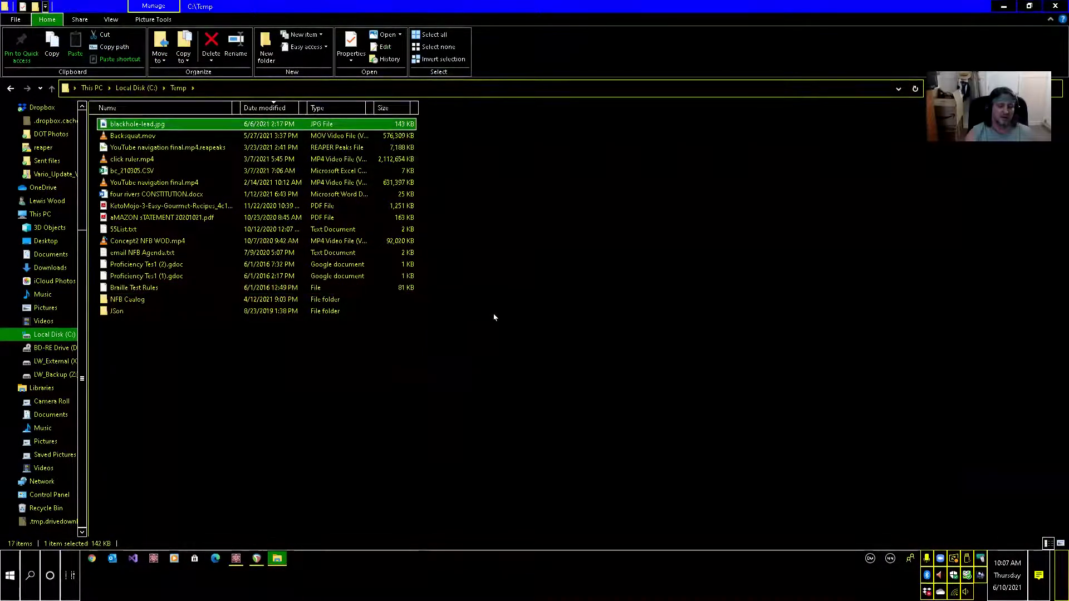
key("ctrl+c")
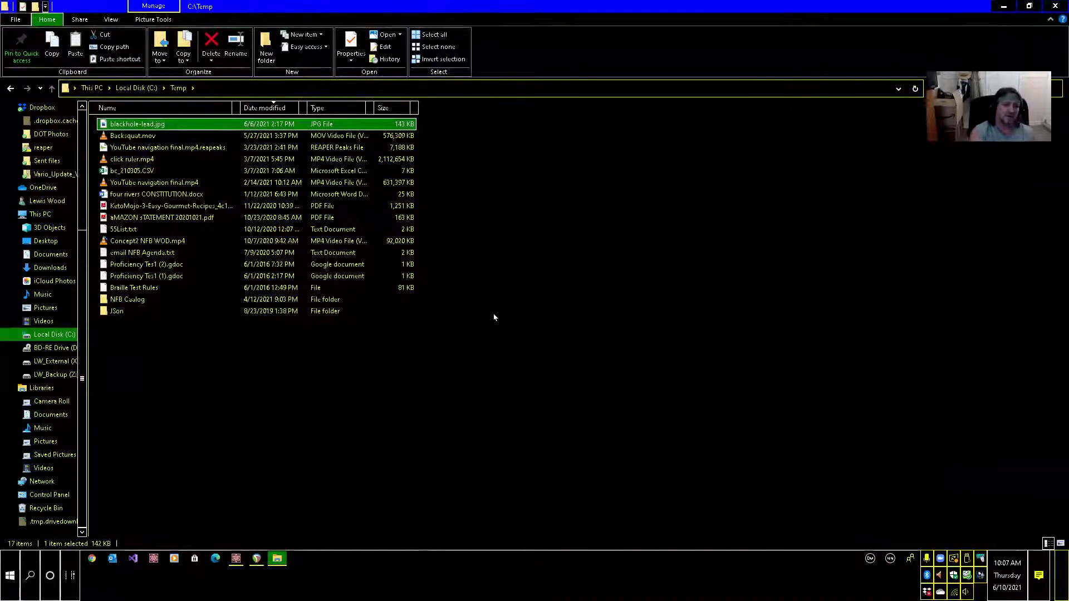
key("alt+F4")
Return to REAPER and paste the copied image onto the Background track at the project start
left_click(51, 6)
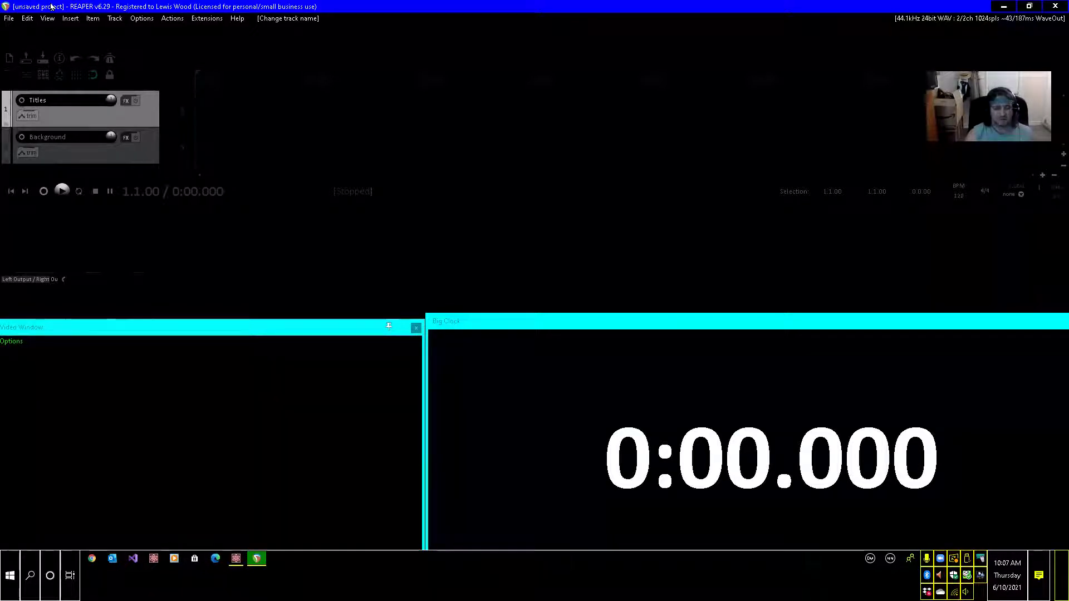
key("Down")
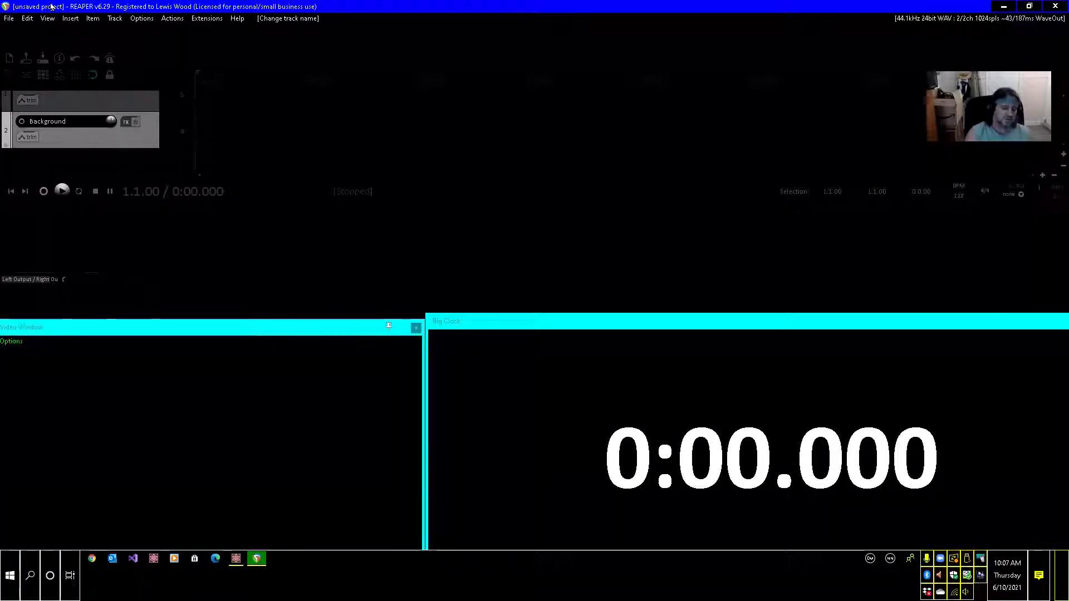
key("ctrl+v")
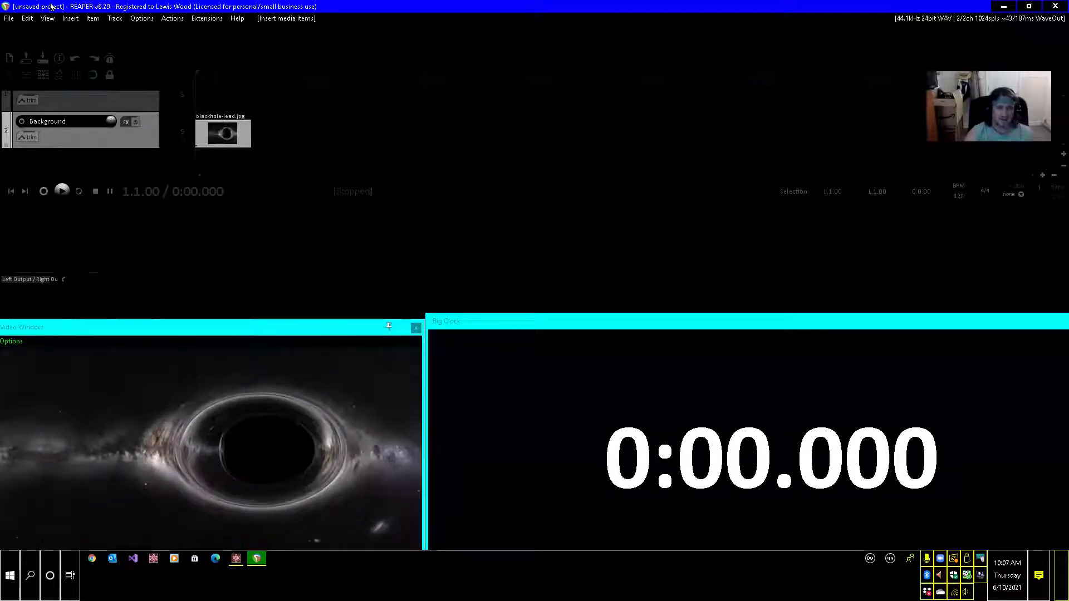
key("Up")
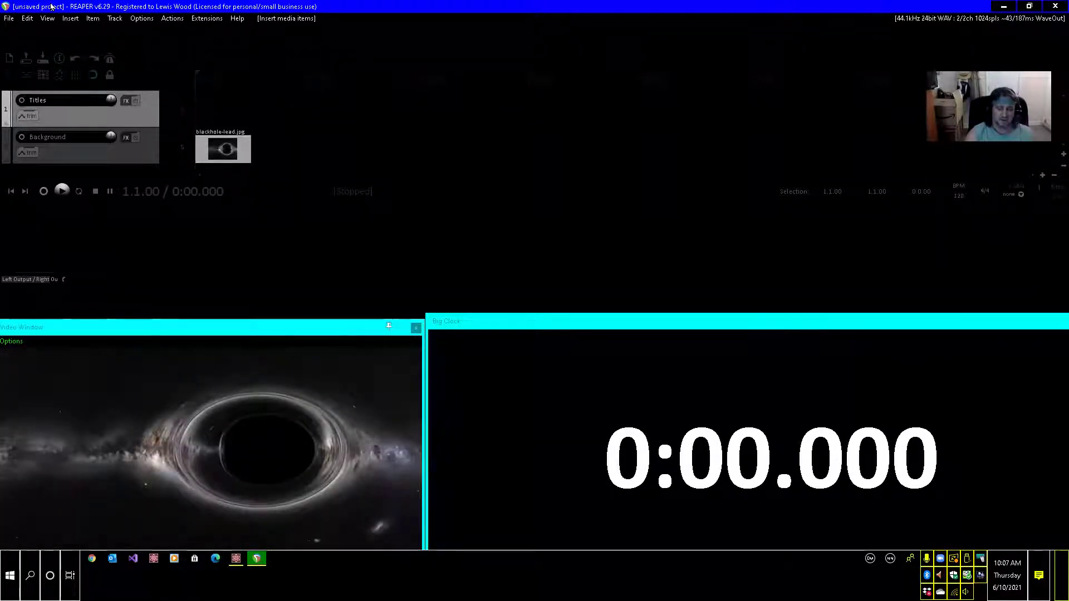
key("Down")
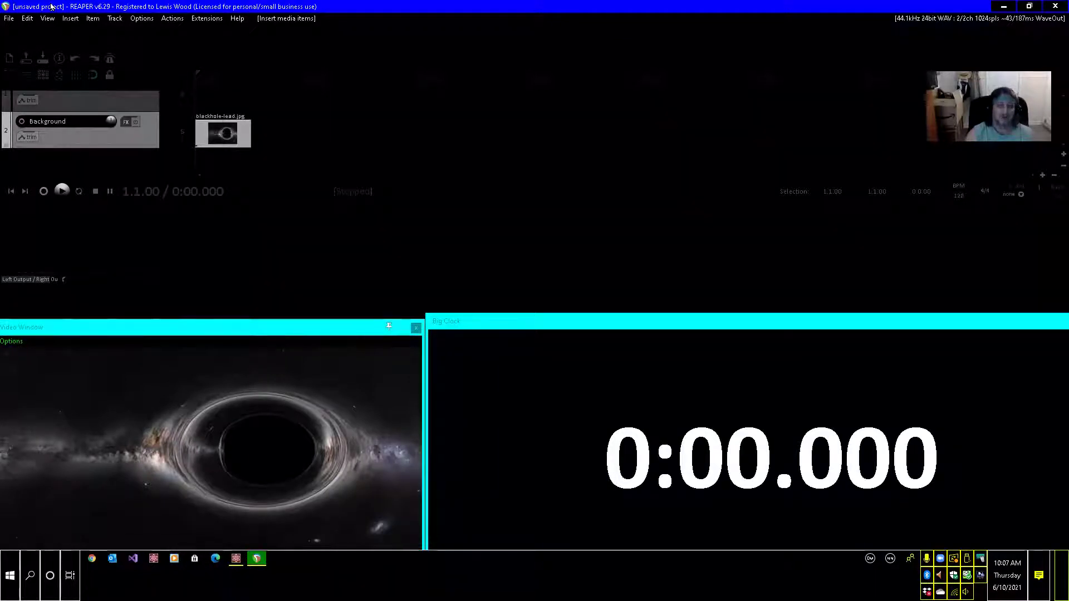
Open the item properties of the blackhole-lead.jpg image on the Background track
key("ctrl+Right")
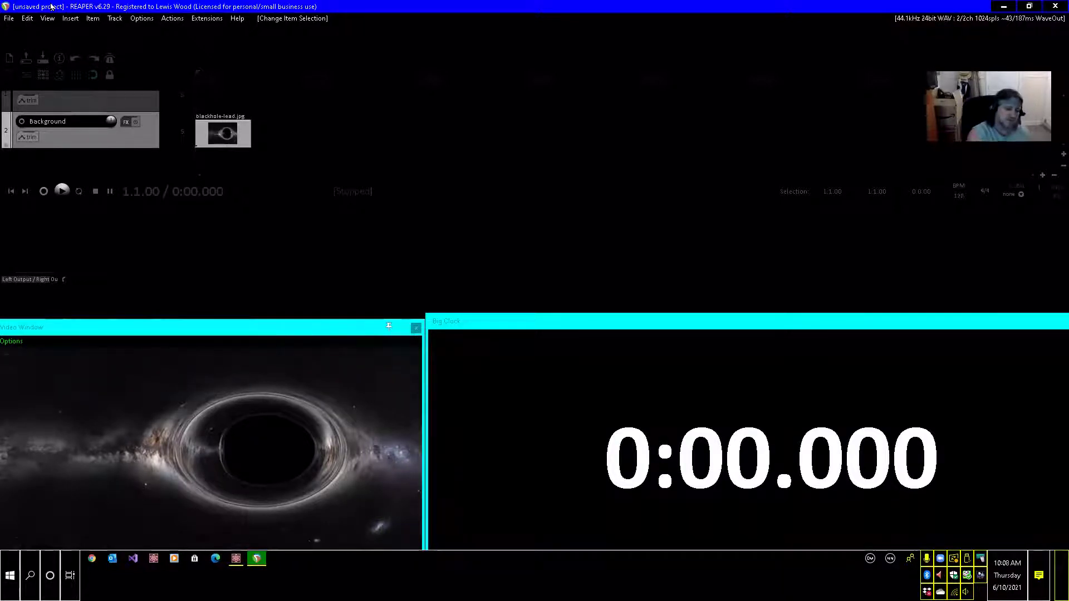
key("F2")
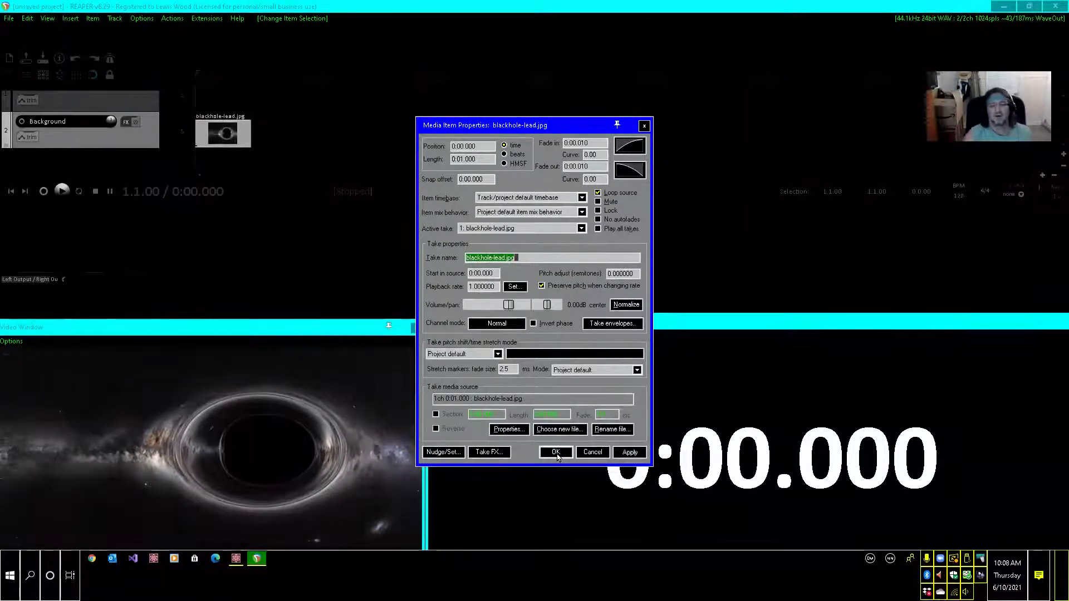
left_click(557, 453)
key("Tab")
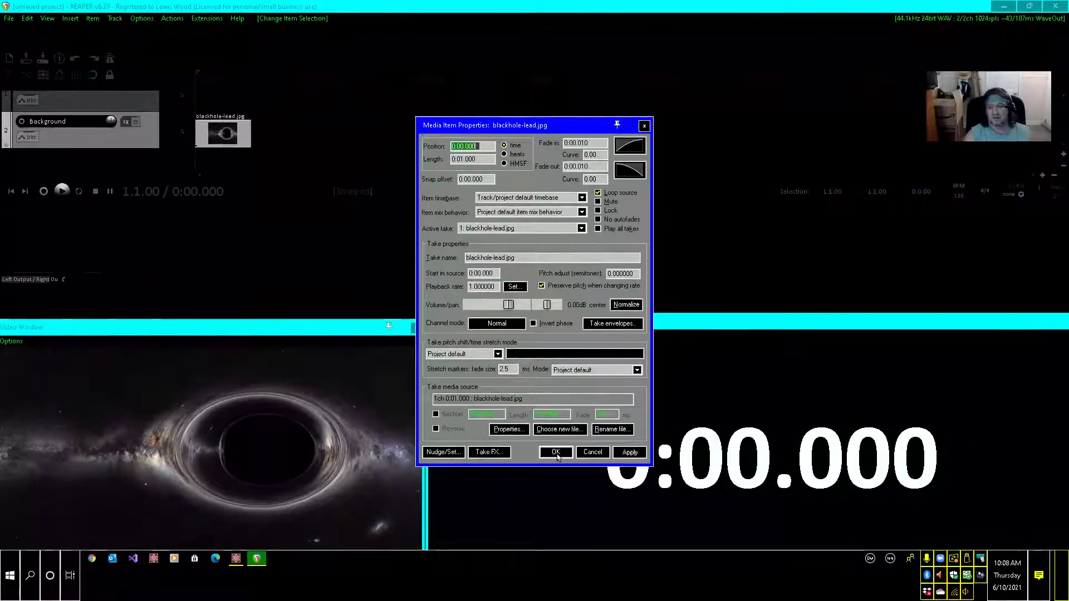
key("Tab")
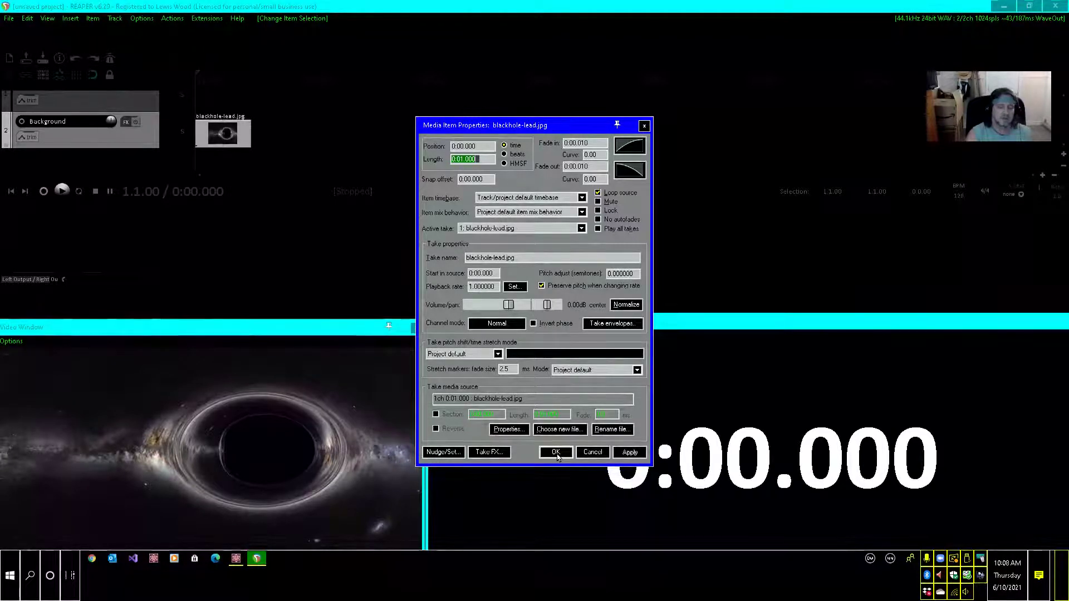
type("1")
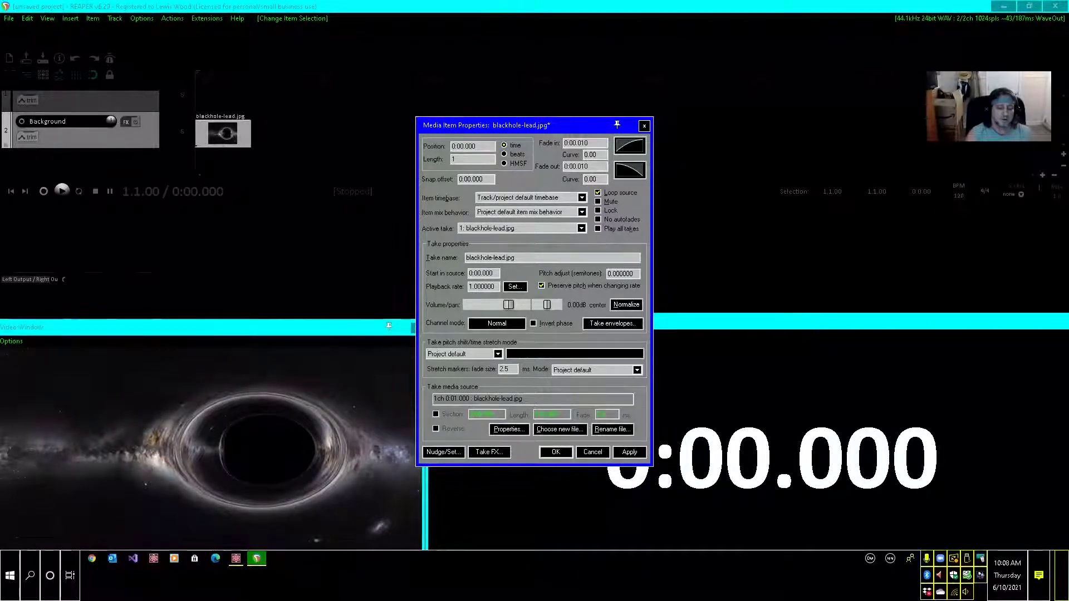
type(":00")
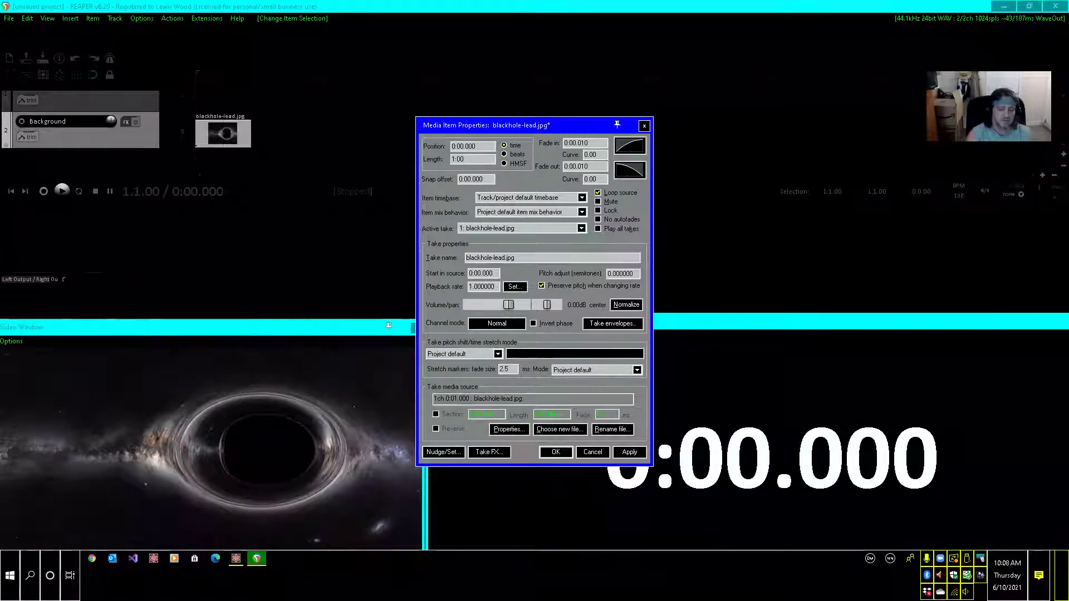
type(".0")
key("BackSpace")
key("BackSpace")
key("BackSpace")
key("BackSpace")
key("BackSpace")
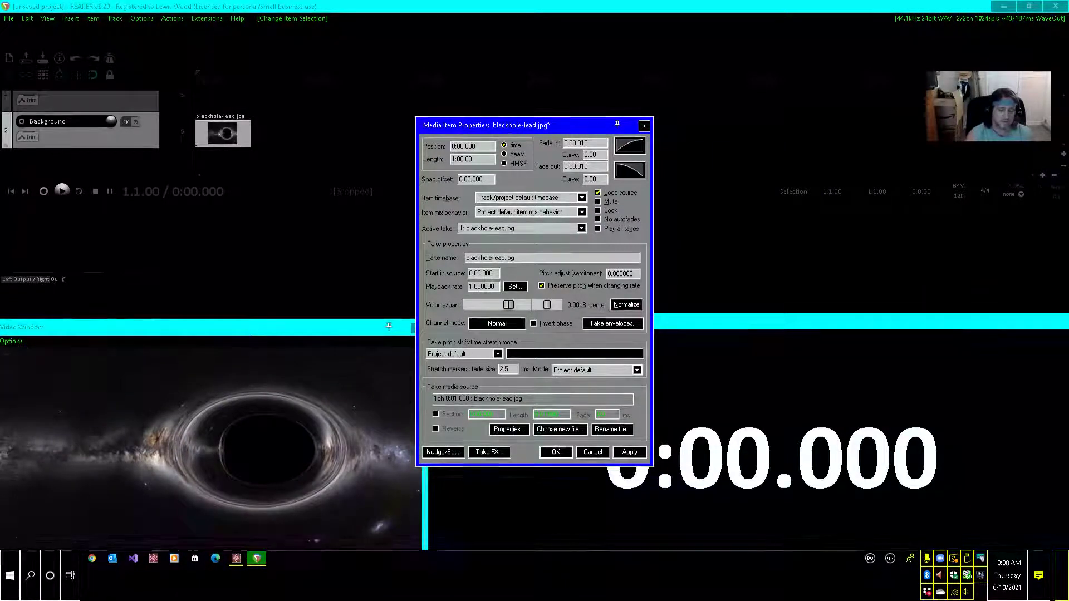
key("BackSpace")
key("BackSpace")
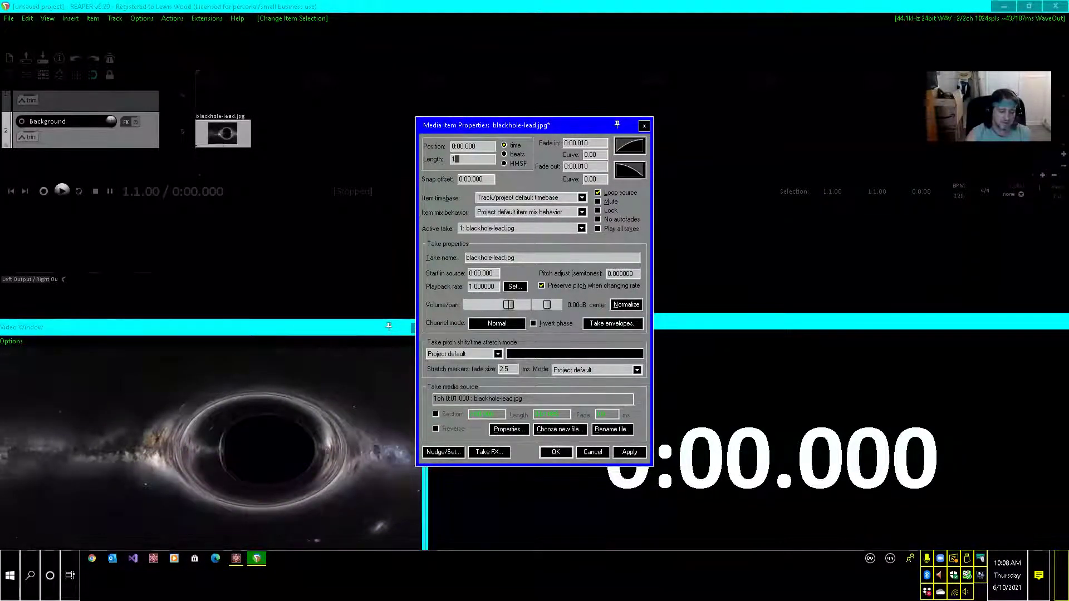
Set the length of the blackhole-lead.jpg item to 1:30.000 and apply it
type("1:")
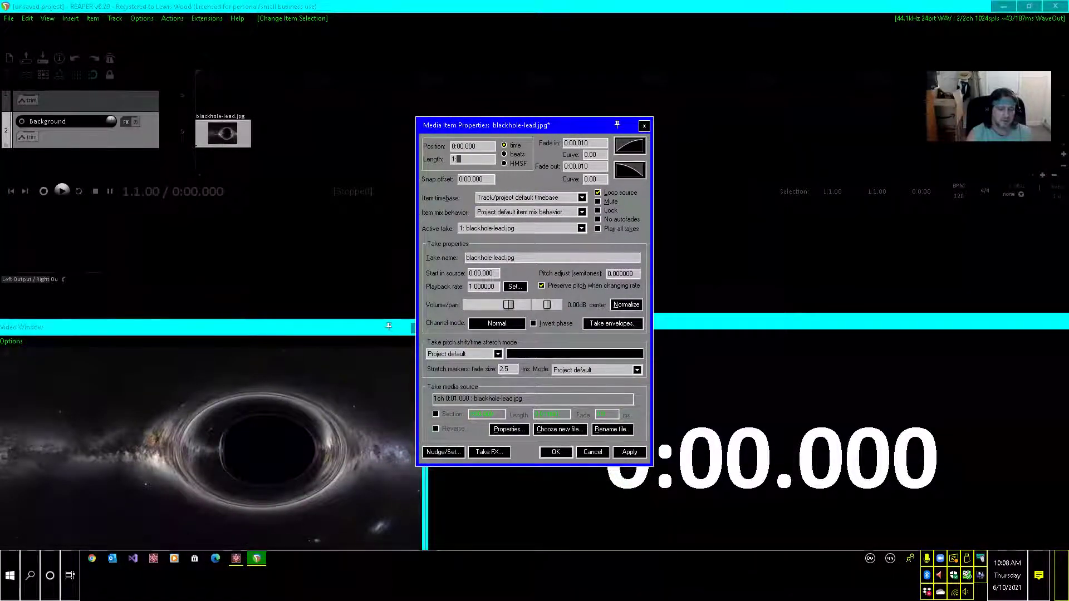
type("30")
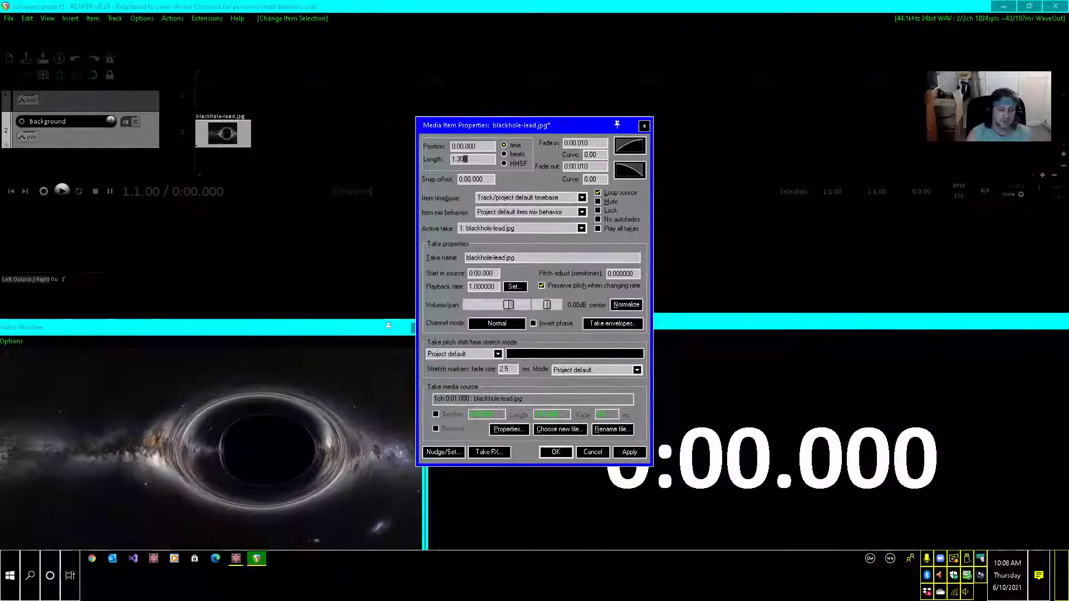
type(".000")
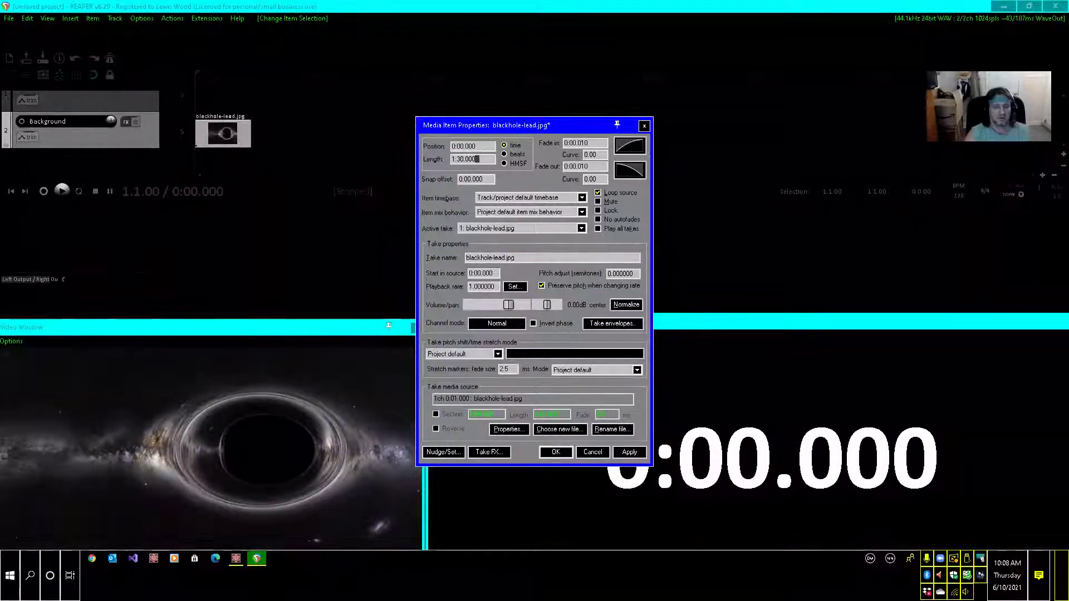
key("Return")
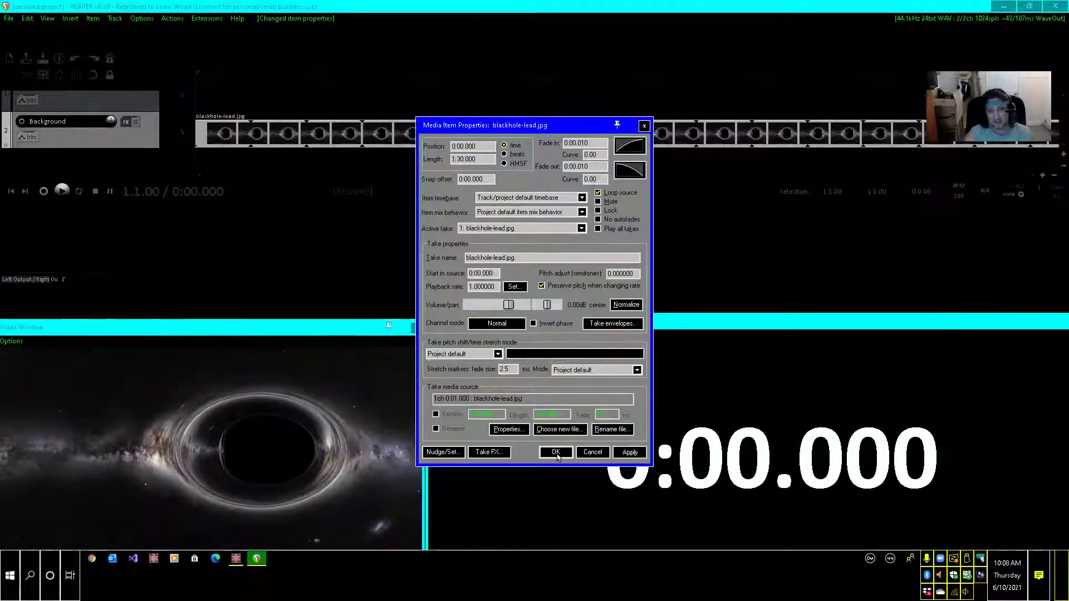
Close the item properties and check where the blackhole-lead.jpg item ends on the Background track
left_click(555, 453)
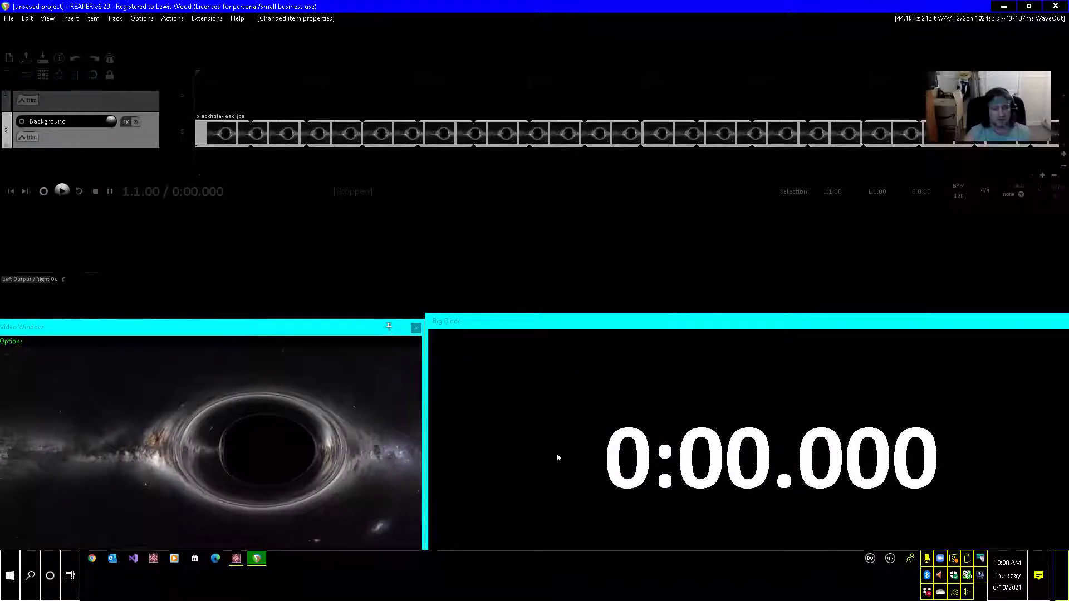
key("Up")
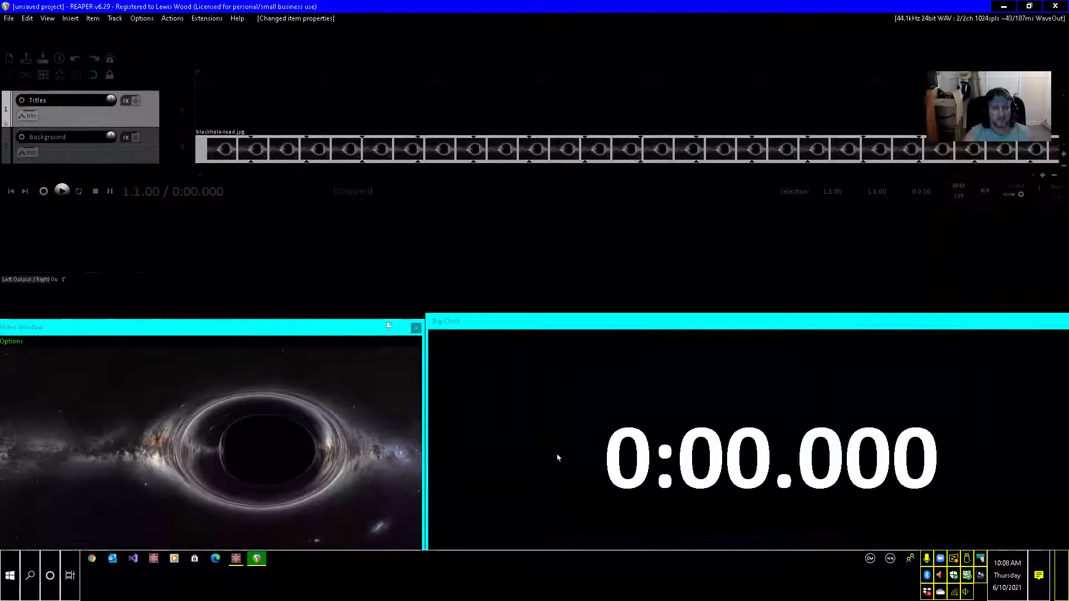
key("Down")
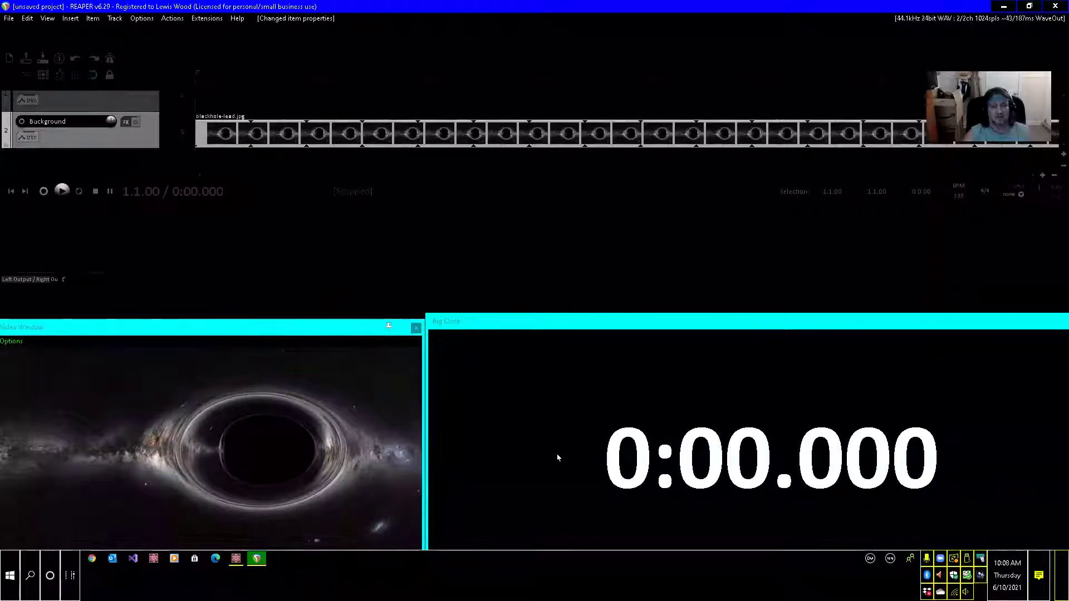
key("ctrl+Right")
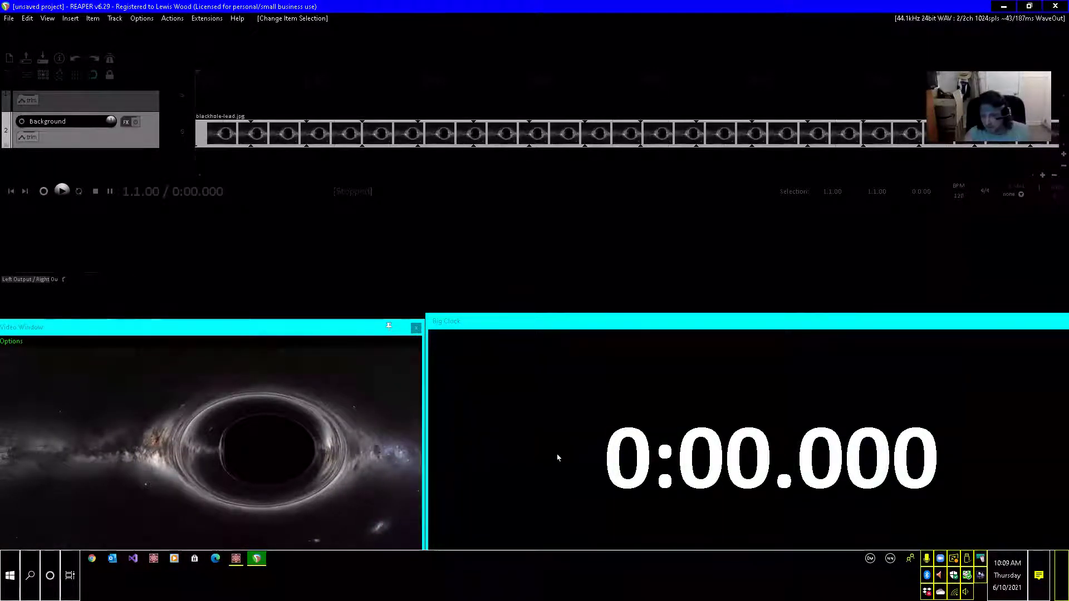
key("End")
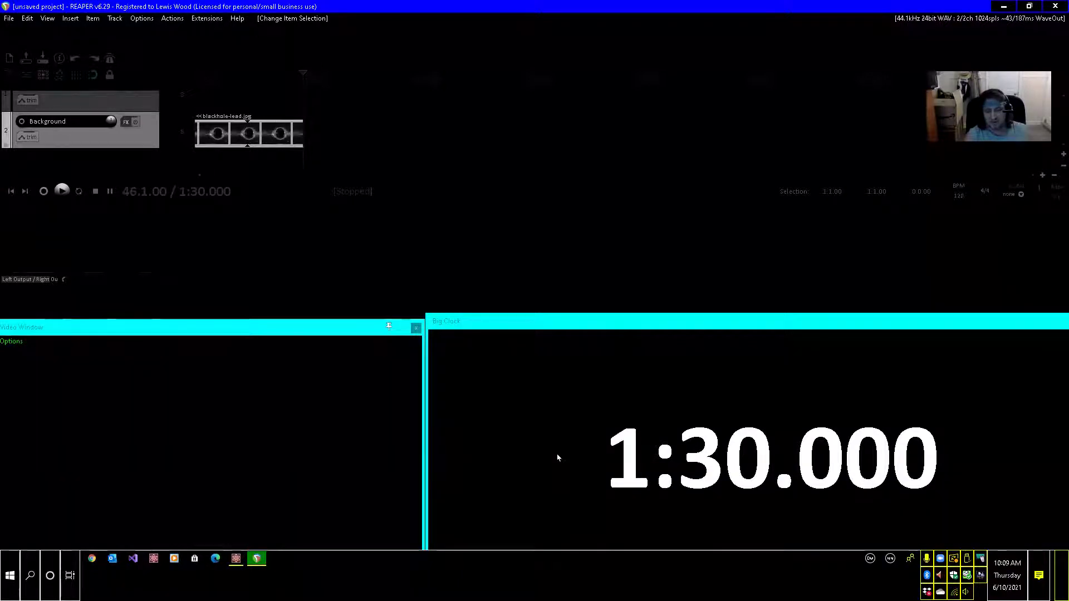
left_click(557, 457)
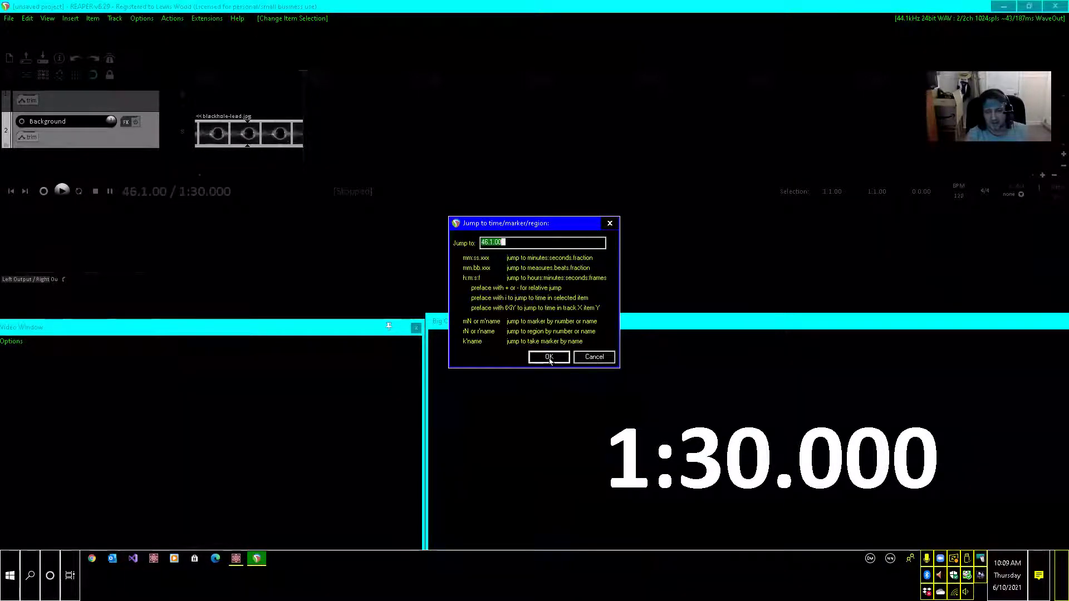
left_click(548, 358)
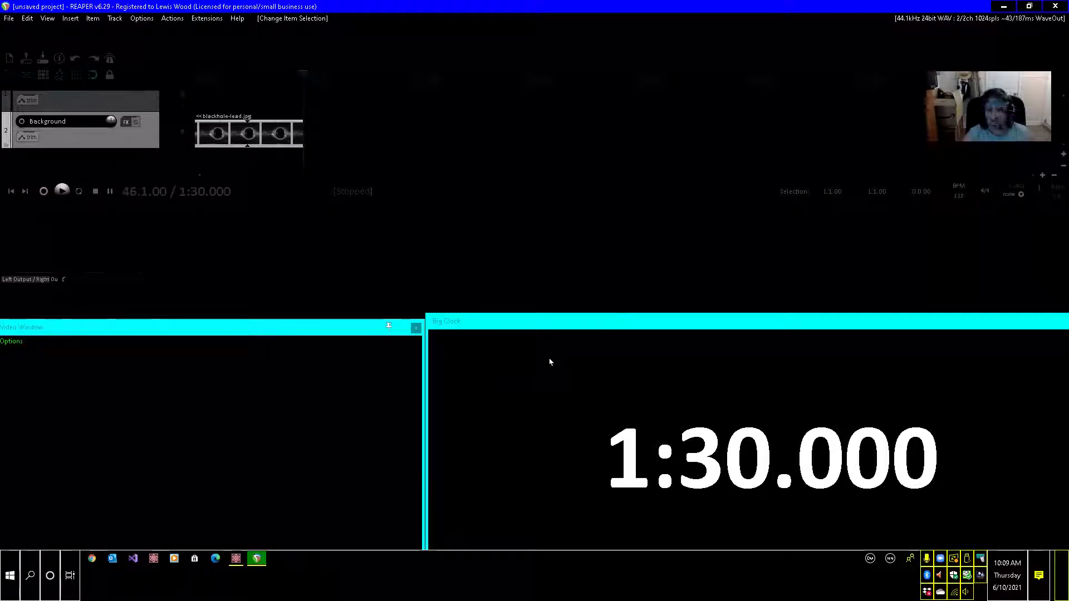
key("Escape")
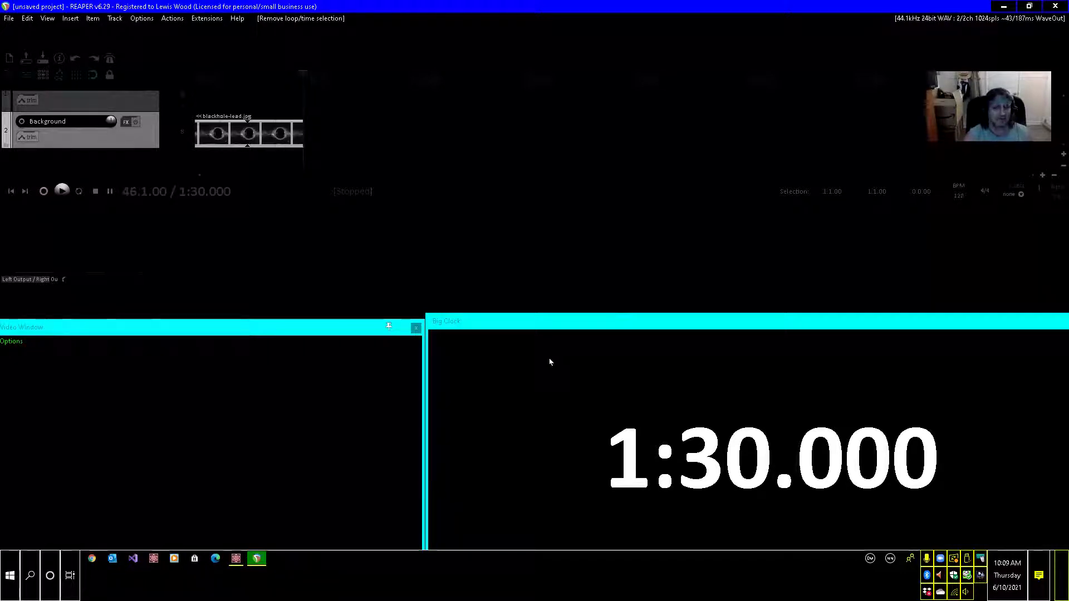
Insert a new MIDI item on the Titles track at the project start
key("Home")
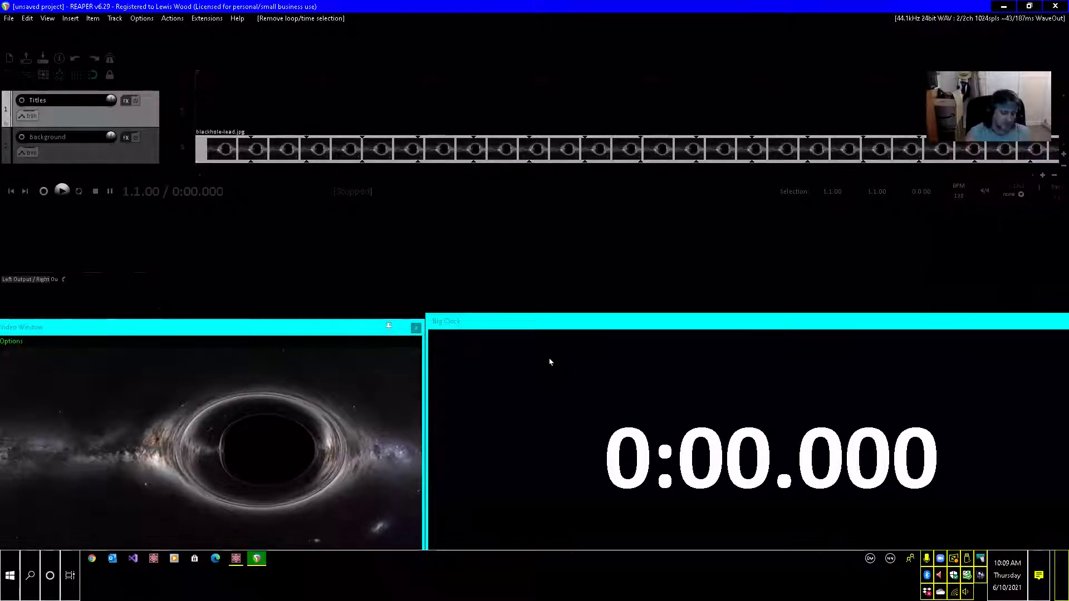
key("alt+i")
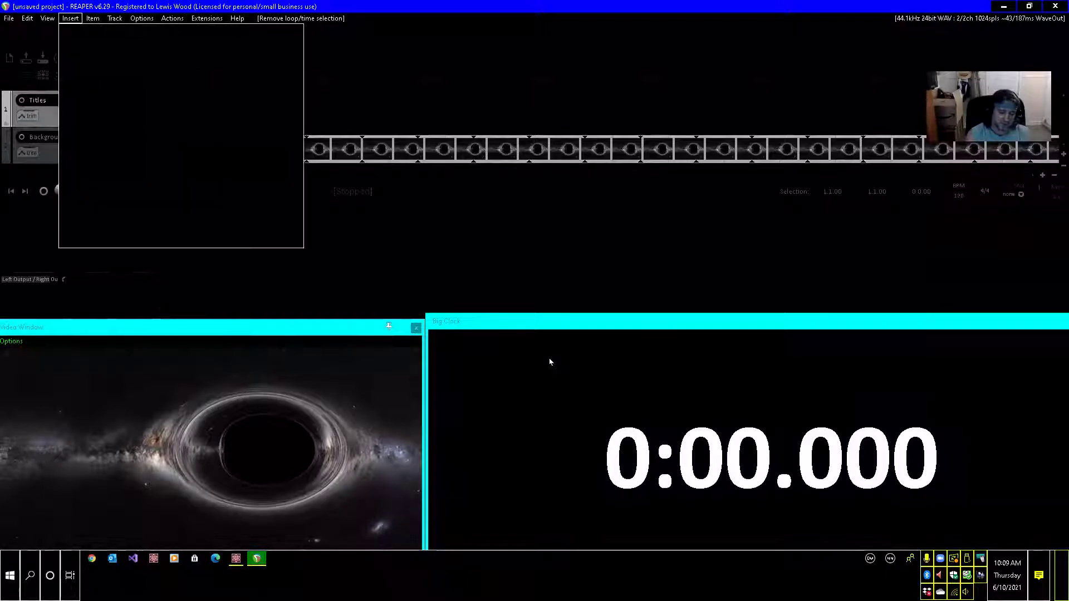
key("Down")
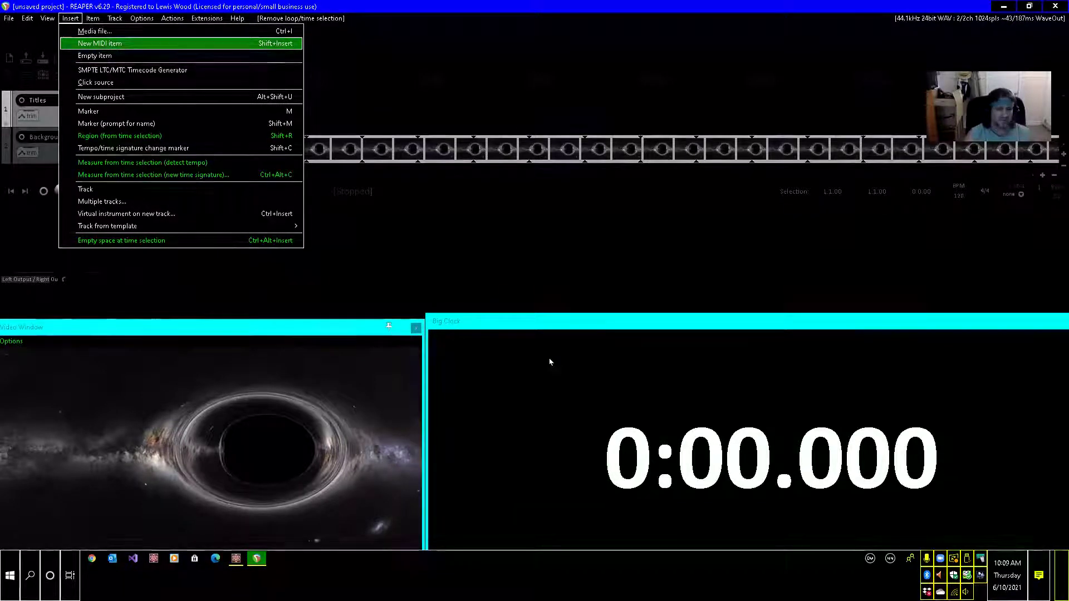
key("Return")
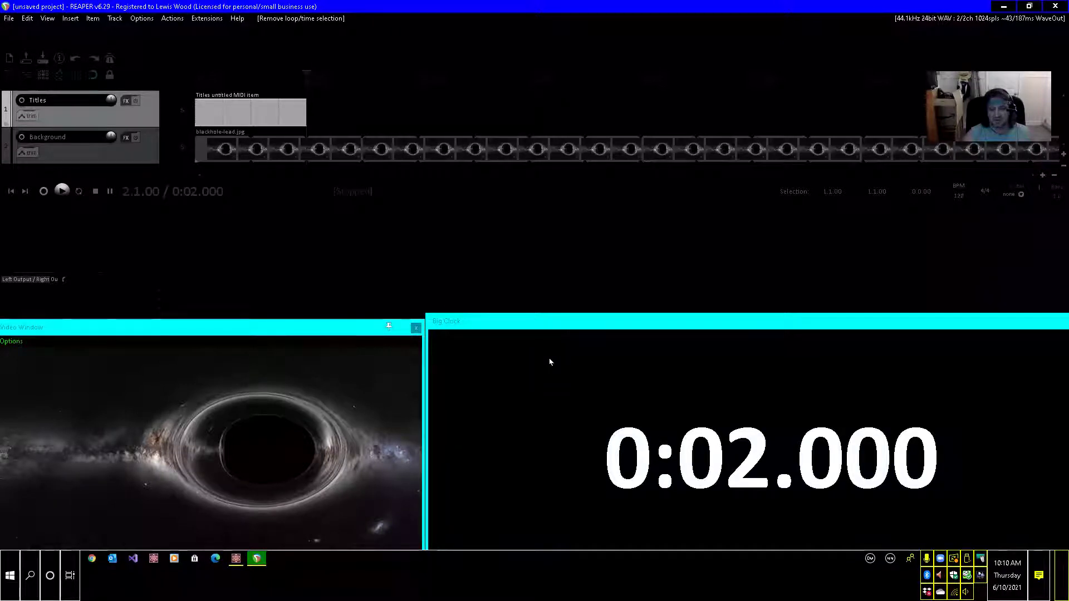
Open the item properties of the new MIDI item on the Titles track and name its take Next Title
key("ctrl+Left")
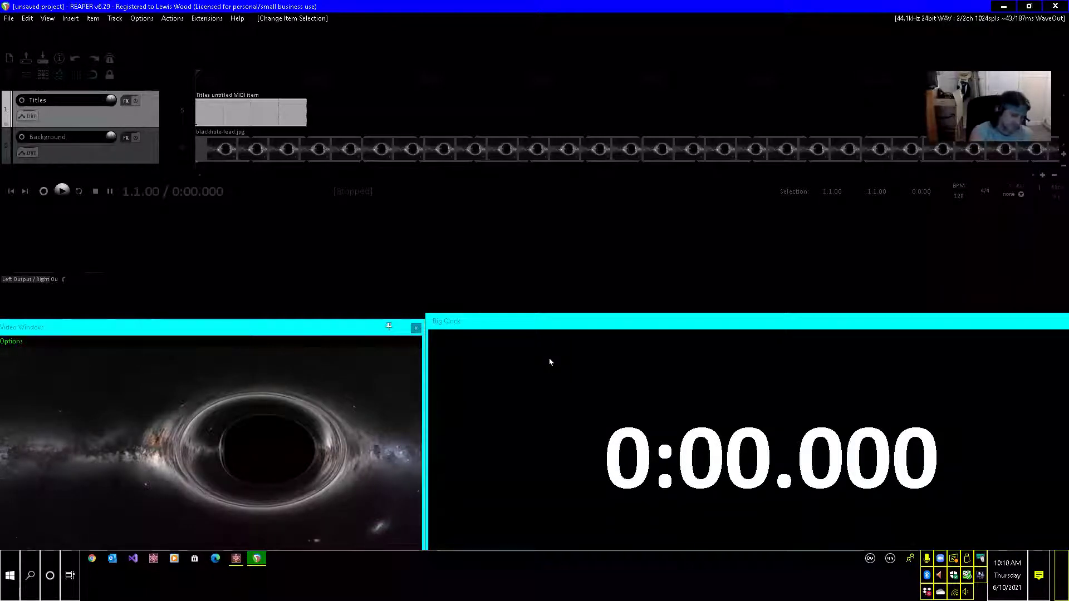
key("F2")
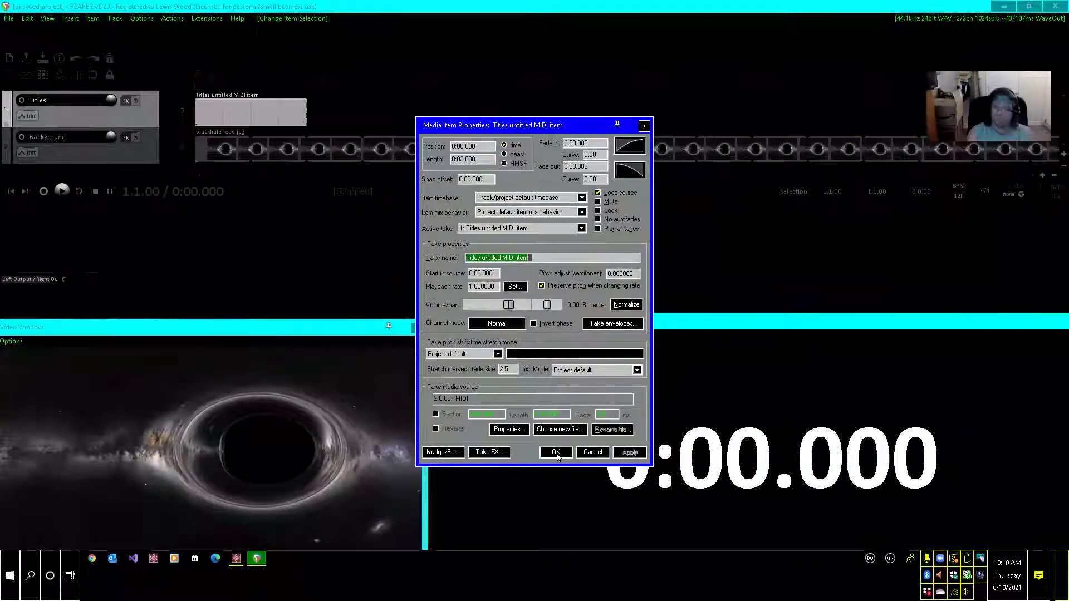
type("Nex")
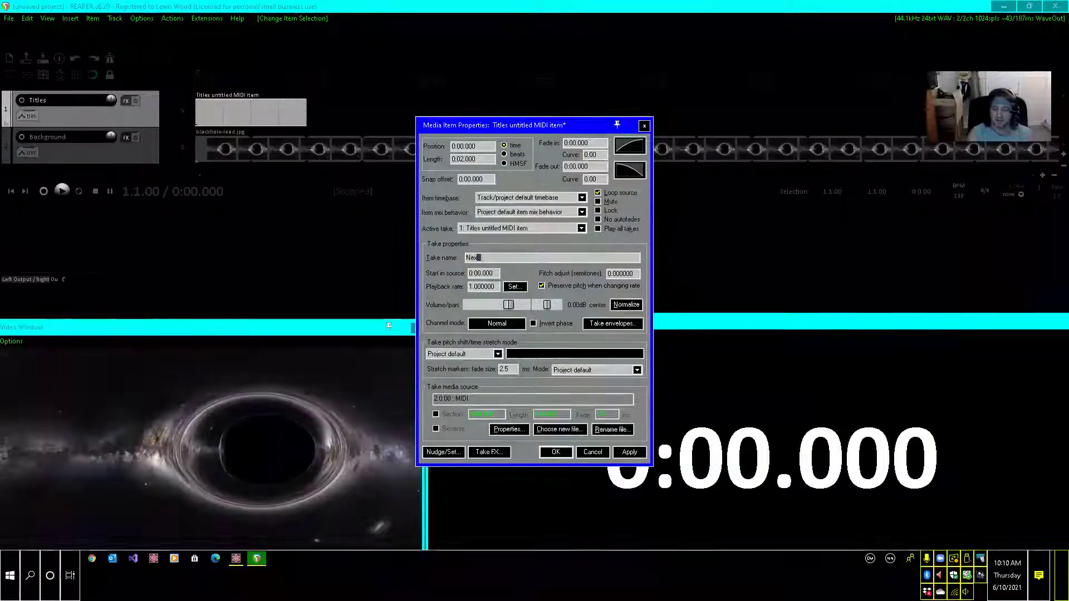
type("t T")
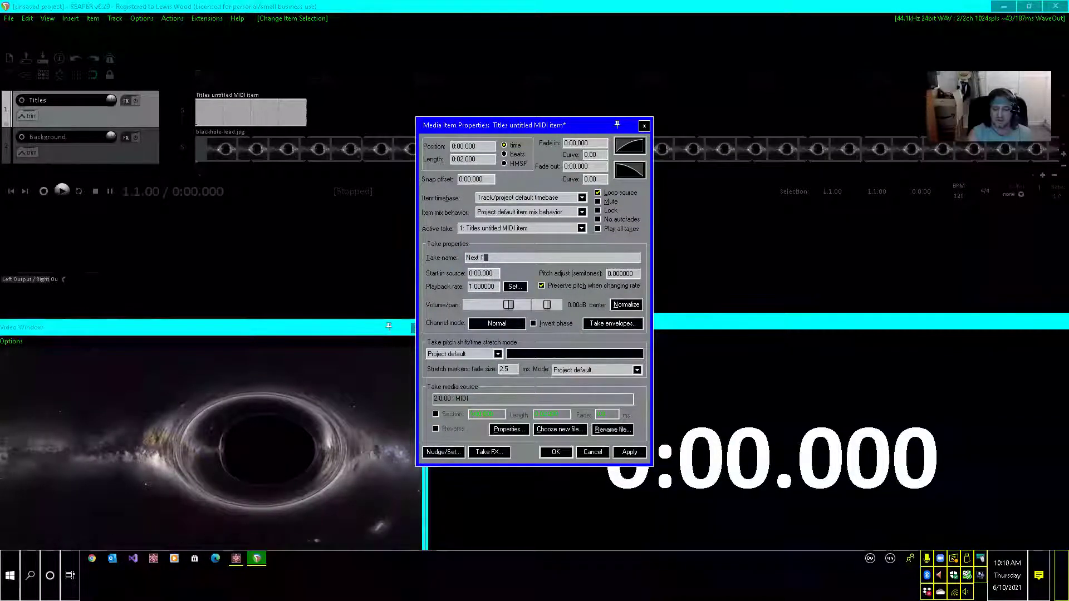
type("i")
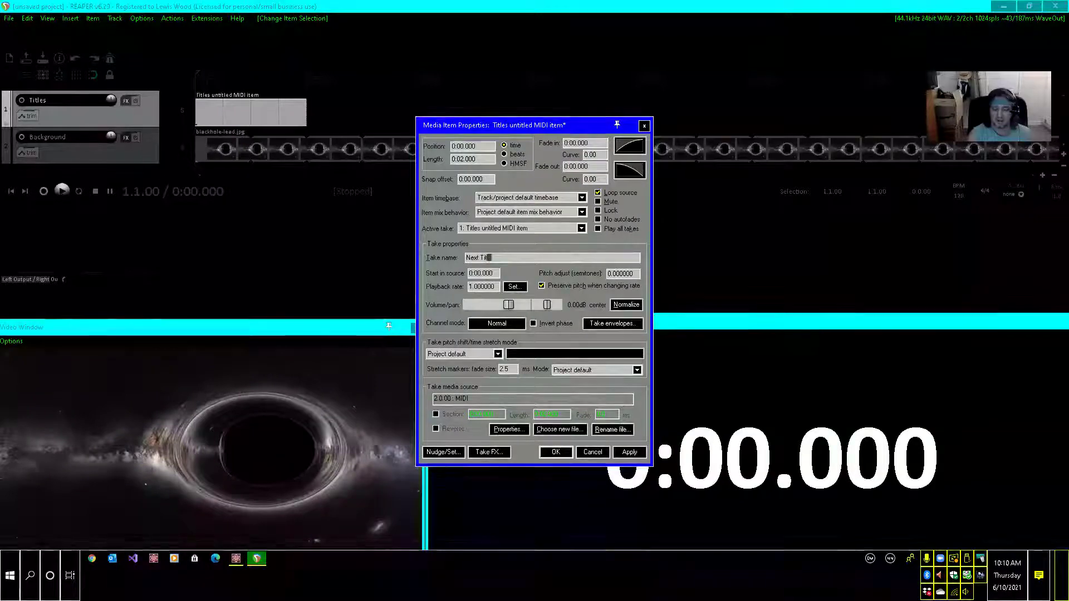
type("tle")
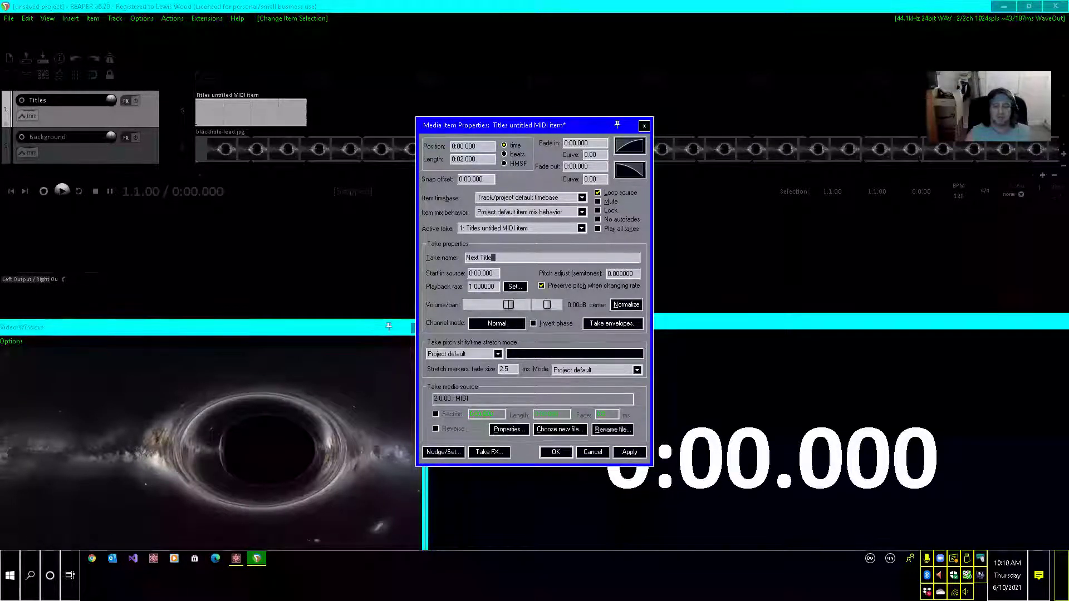
Set the length of the Titles track's MIDI item to 0:06
key("Tab")
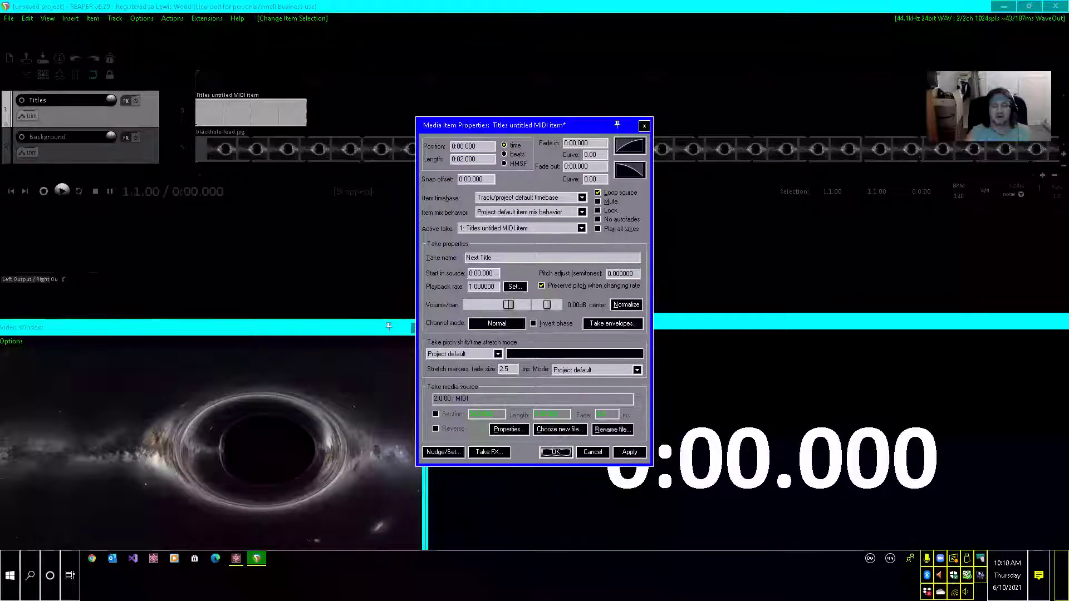
key("Tab")
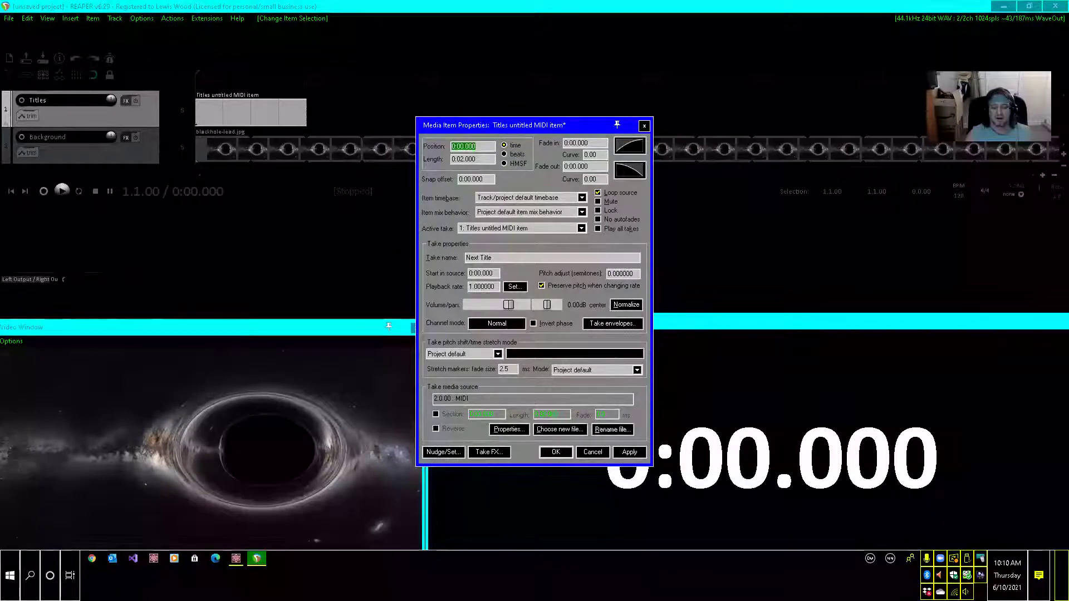
key("Tab")
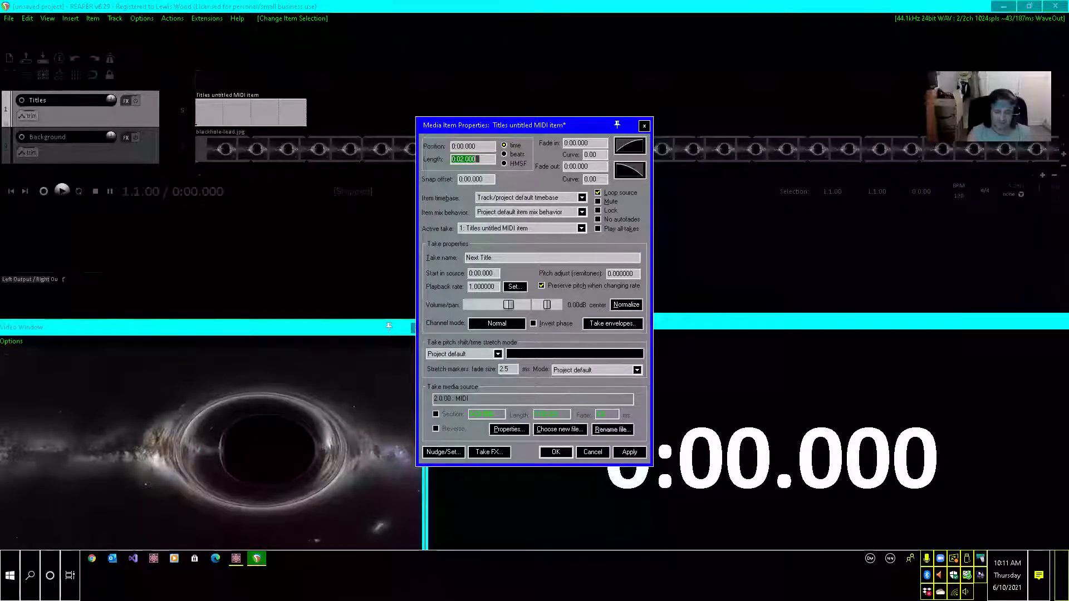
type("0")
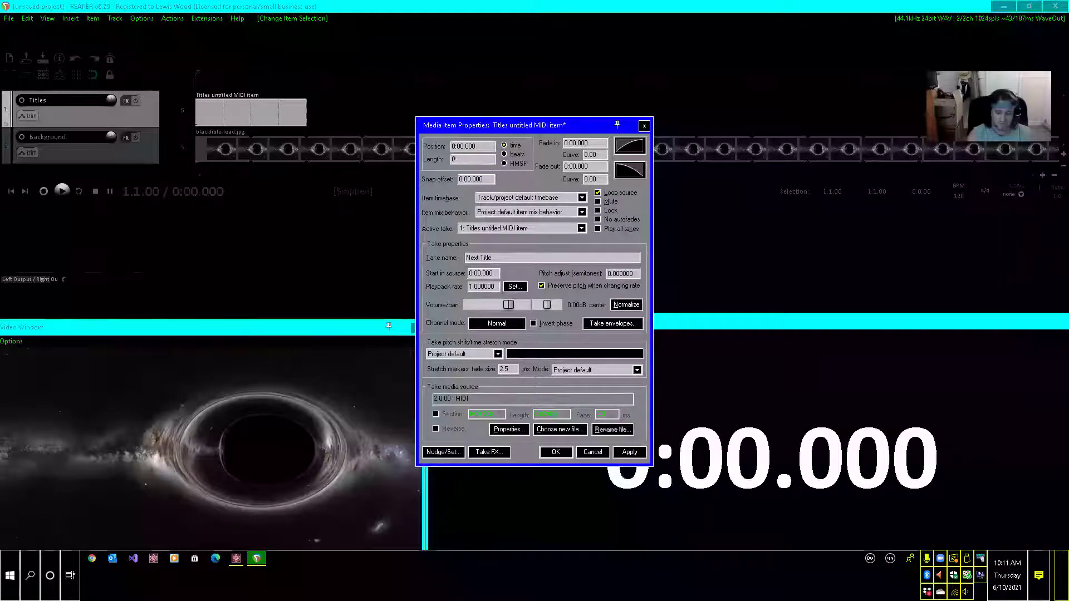
type(".06")
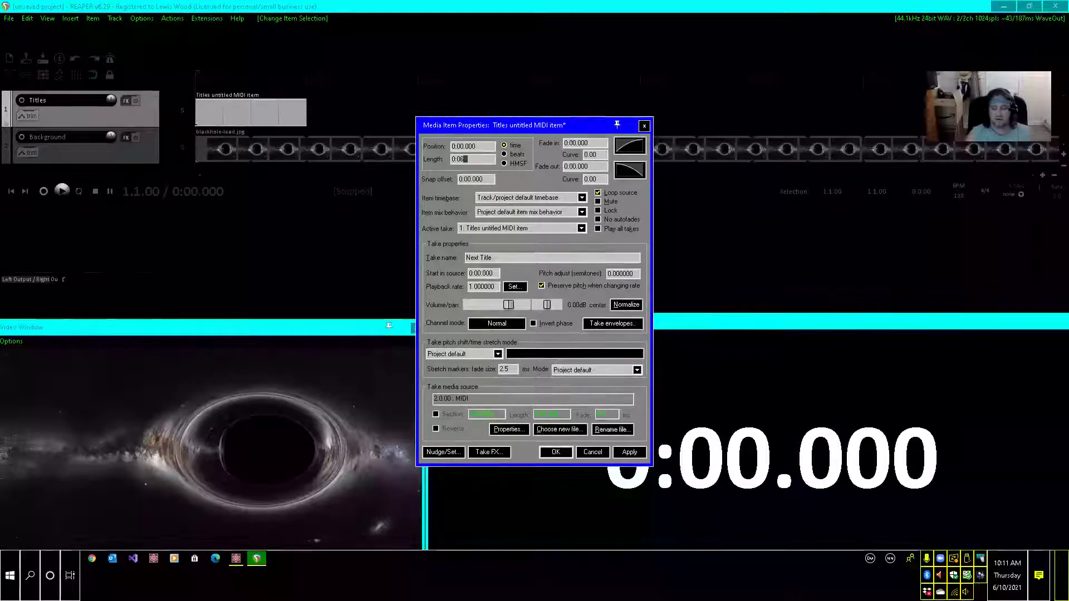
Set the MIDI item's fade-out to 0:00.5, then apply and close its item properties
key("Tab")
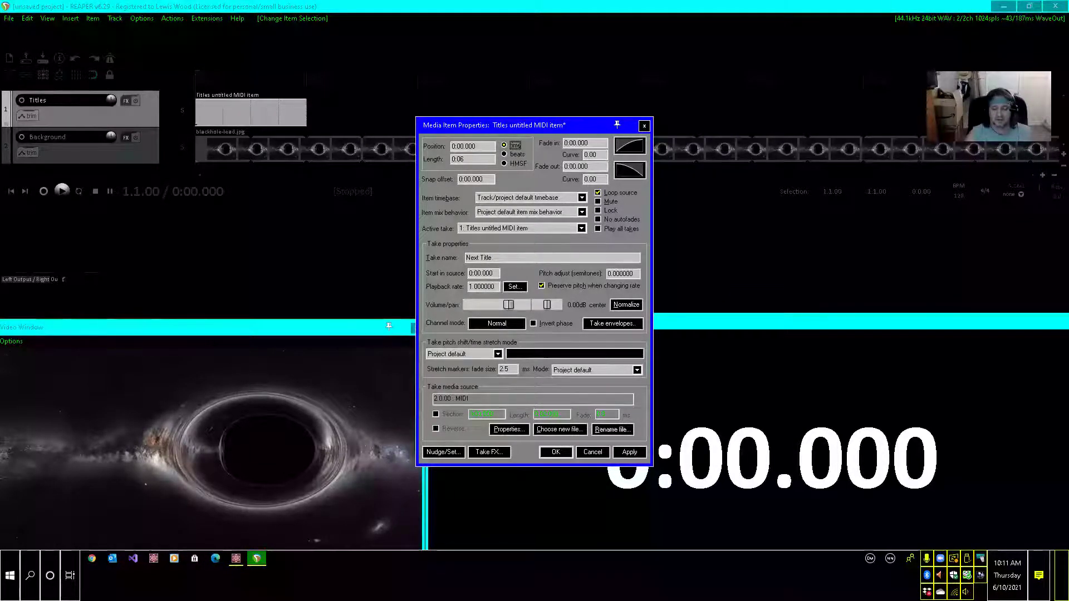
key("Tab")
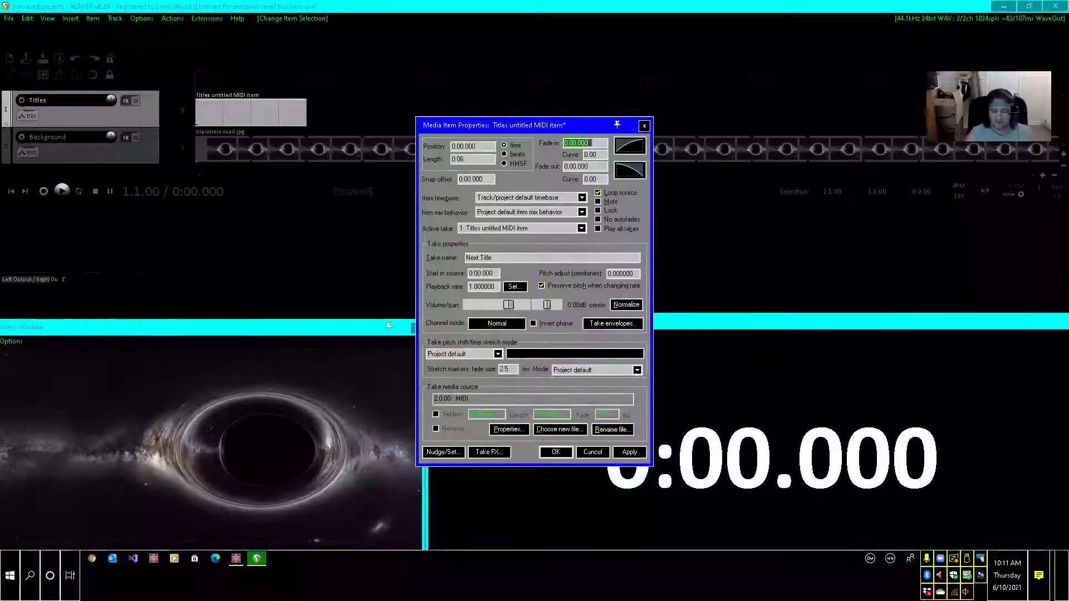
key("Tab")
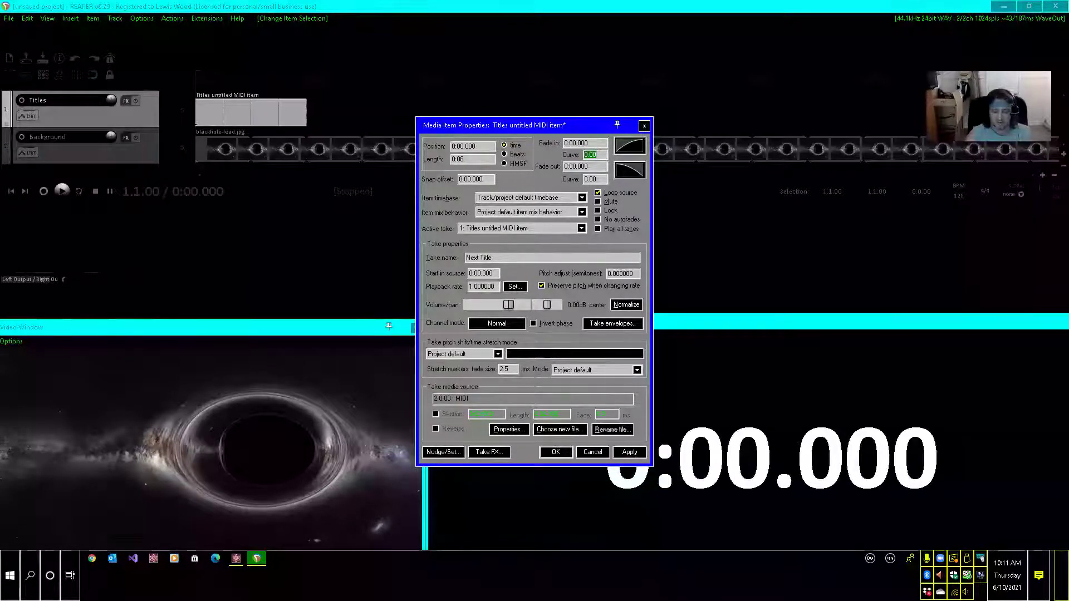
key("Tab")
key("Tab")
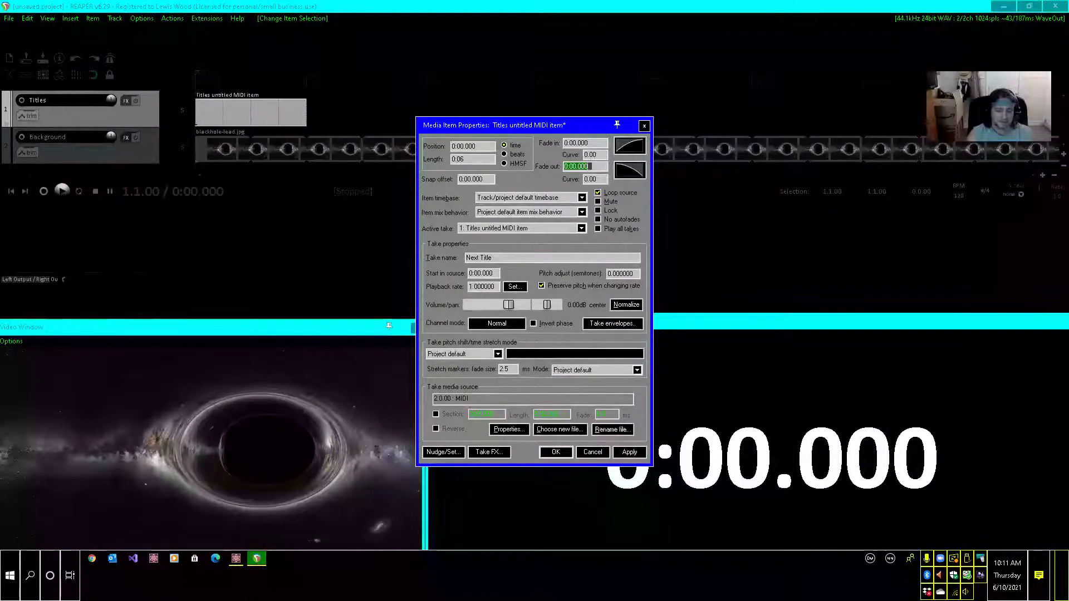
type("0:")
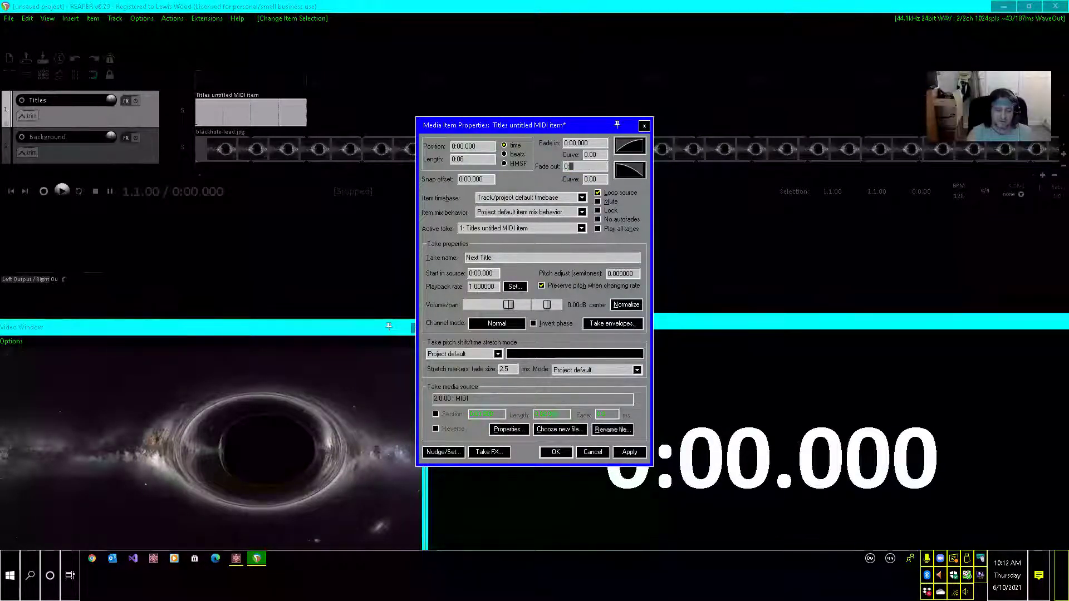
type("00.5")
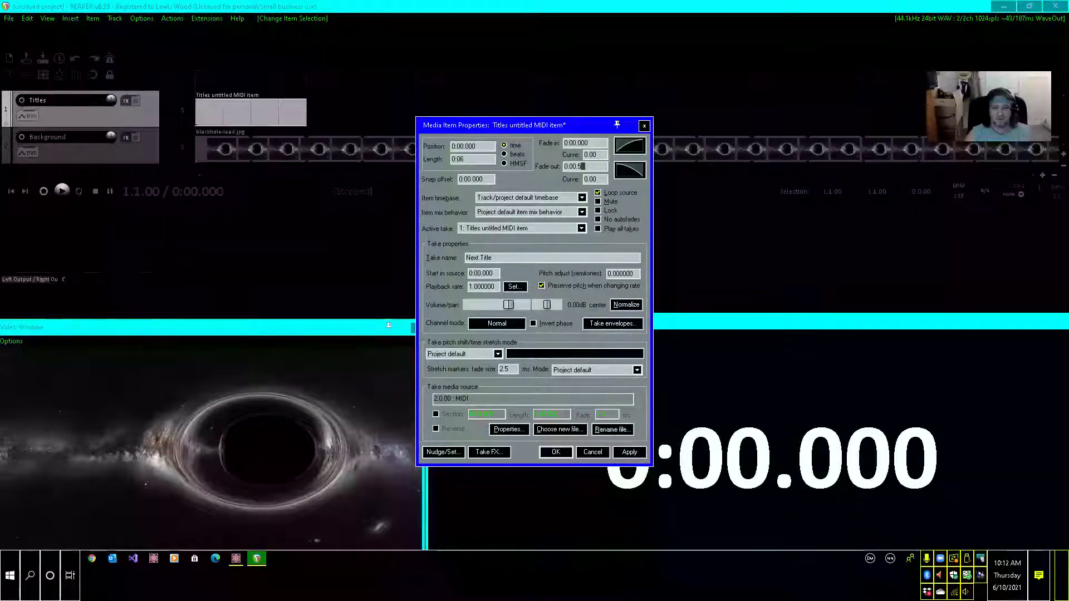
left_click(556, 453)
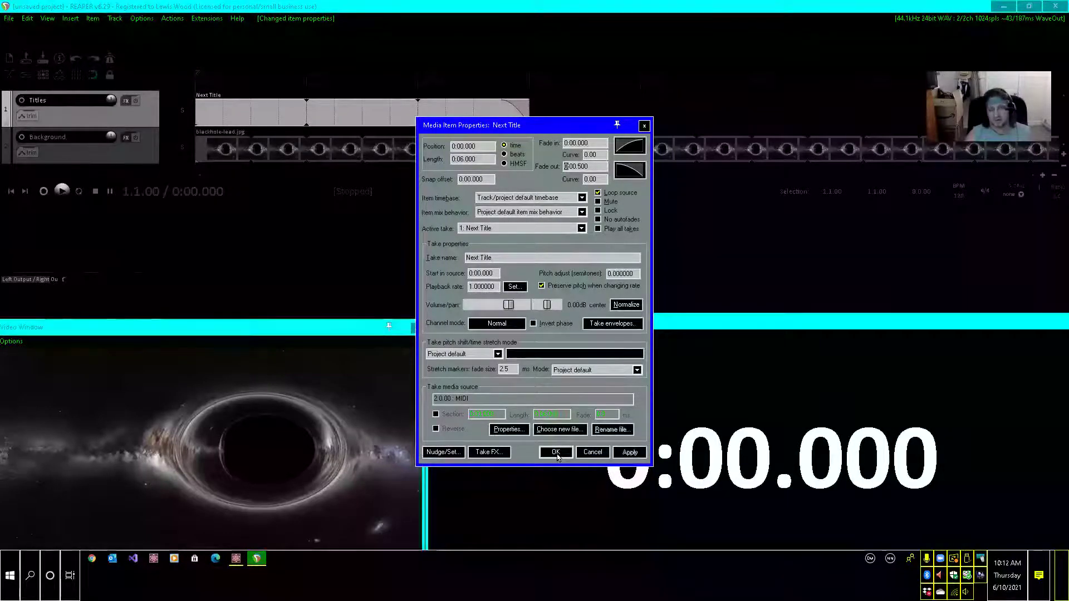
left_click(556, 453)
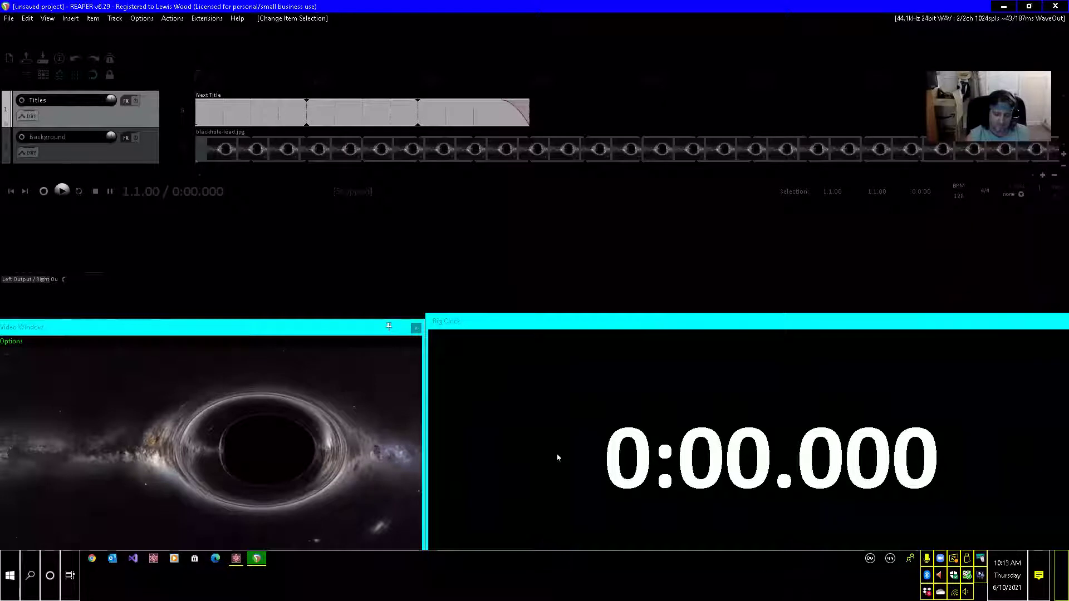
Show the FX chain for the active take of the Next Title item
key("Menu")
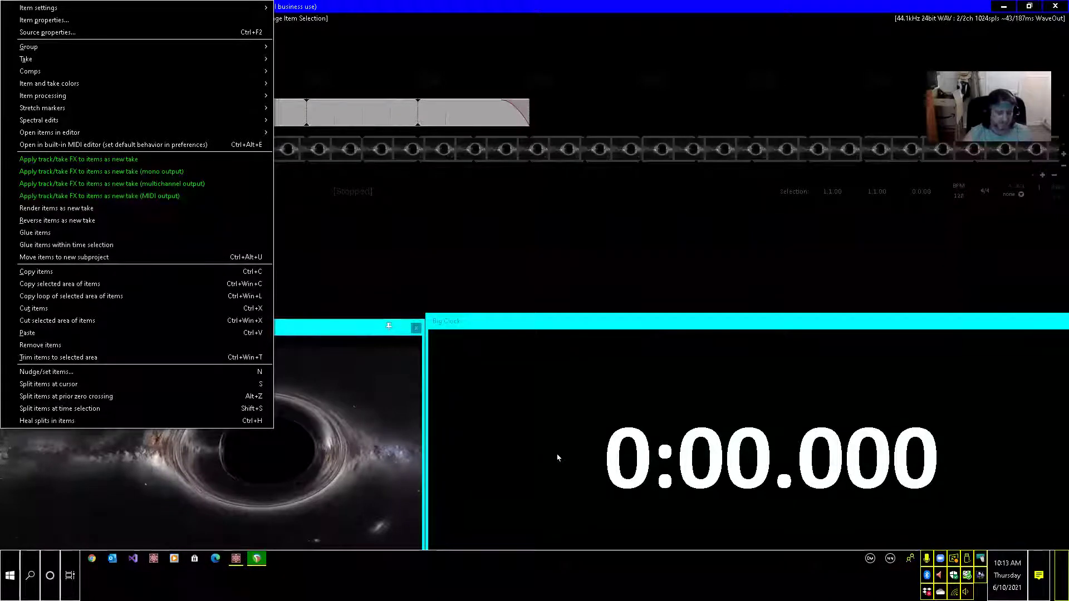
key("Down")
key("Down")
key("Down")
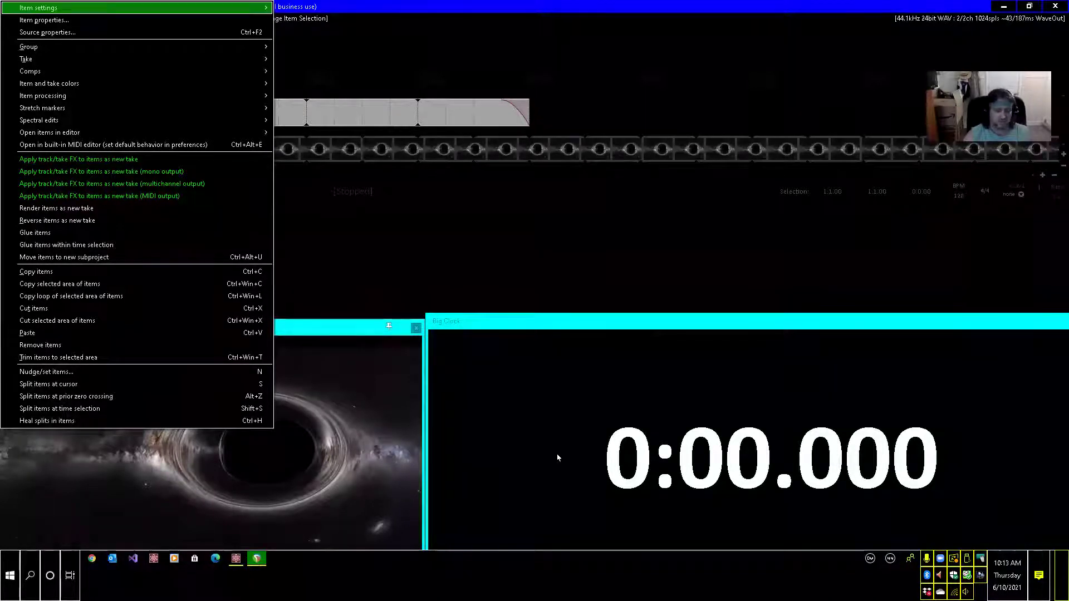
key("Down")
key("Down")
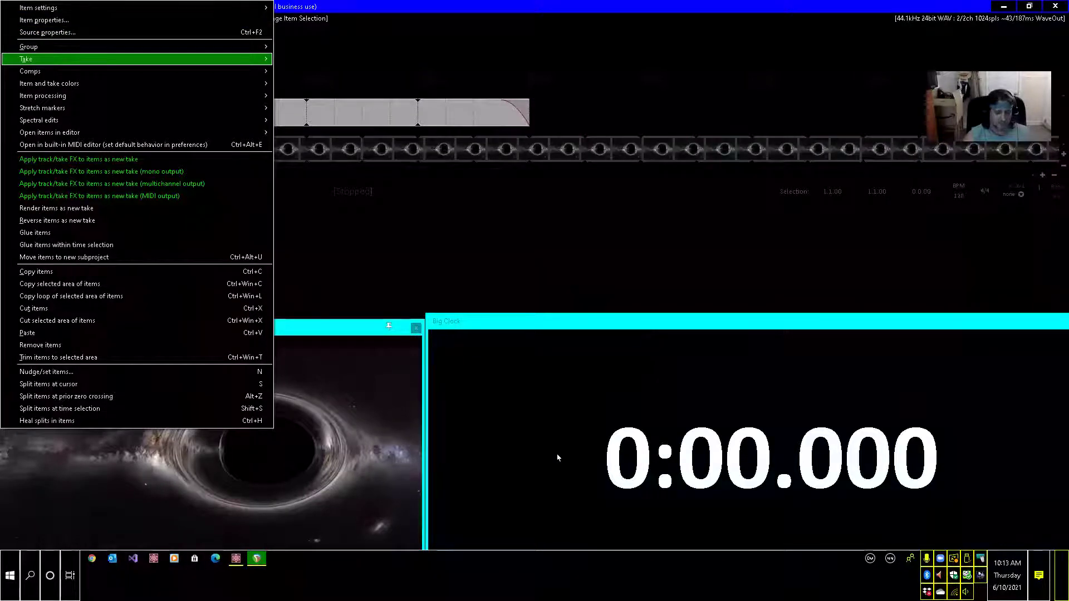
key("Right")
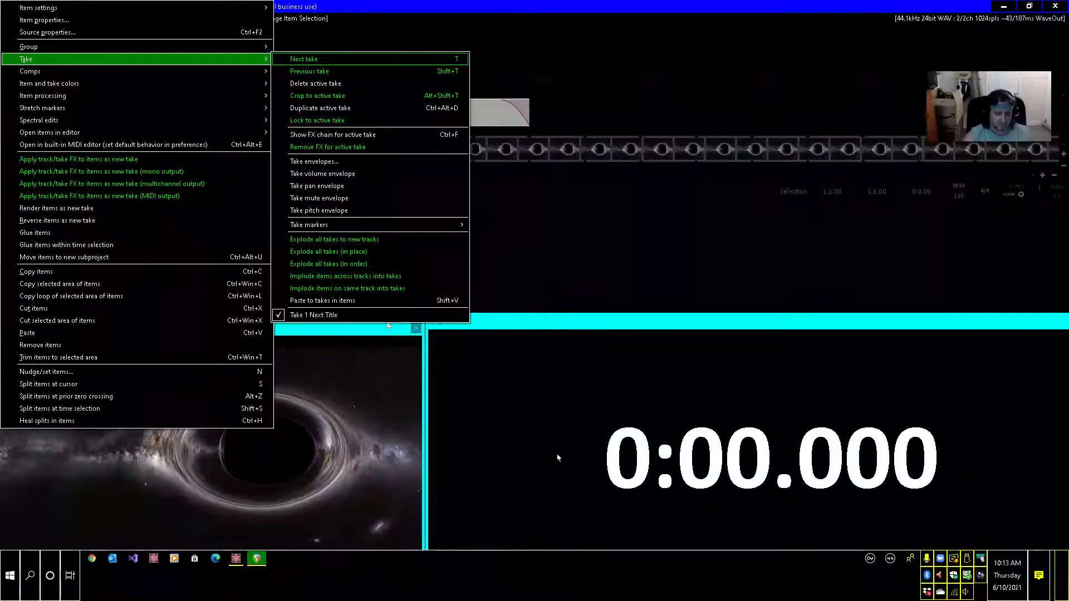
key("Left")
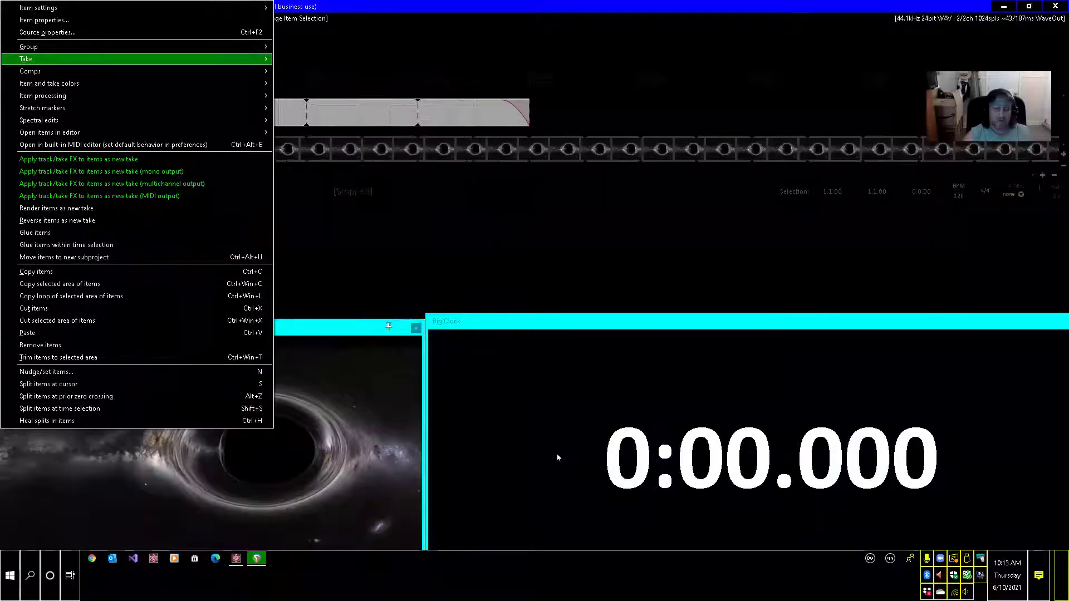
key("Right")
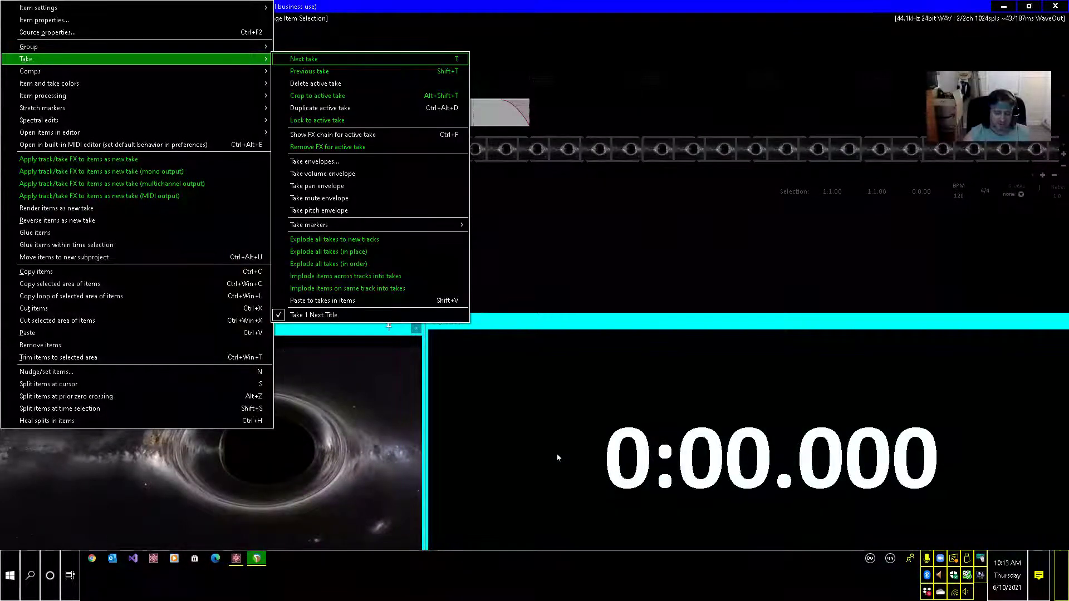
key("Down")
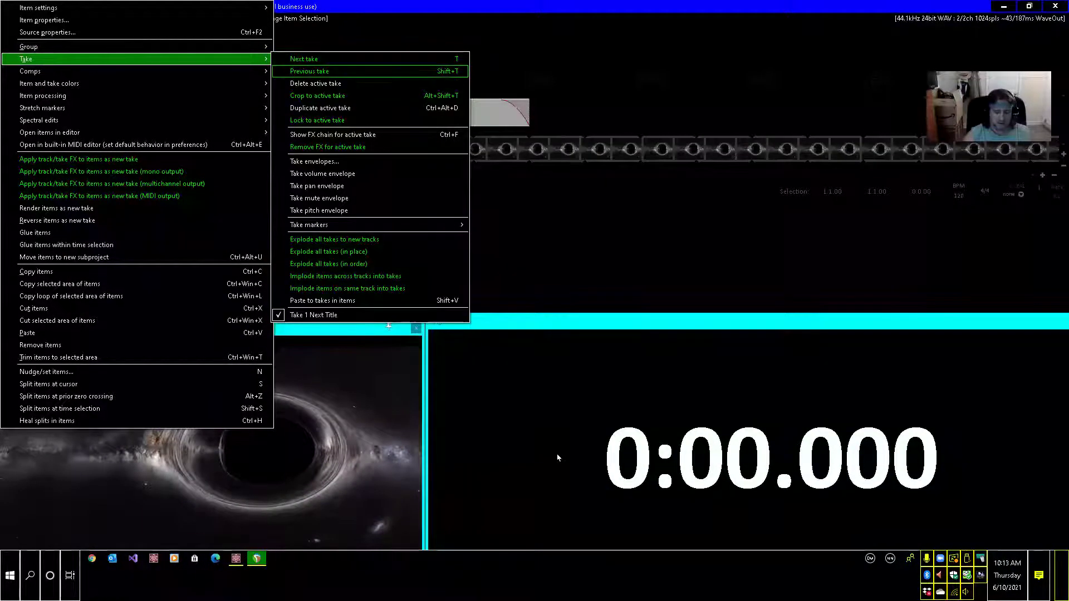
key("Down")
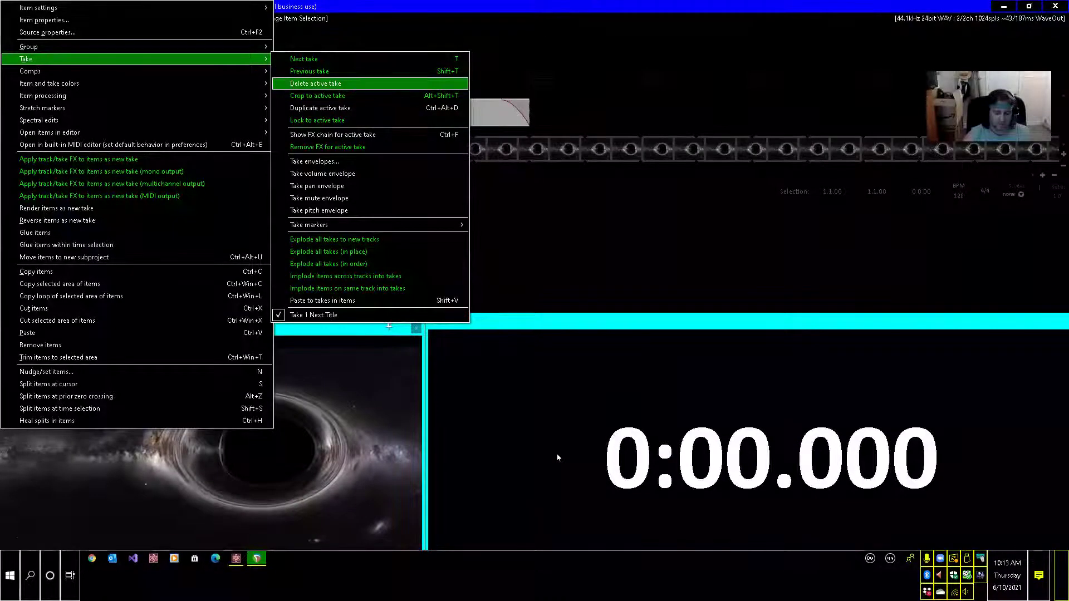
key("Down")
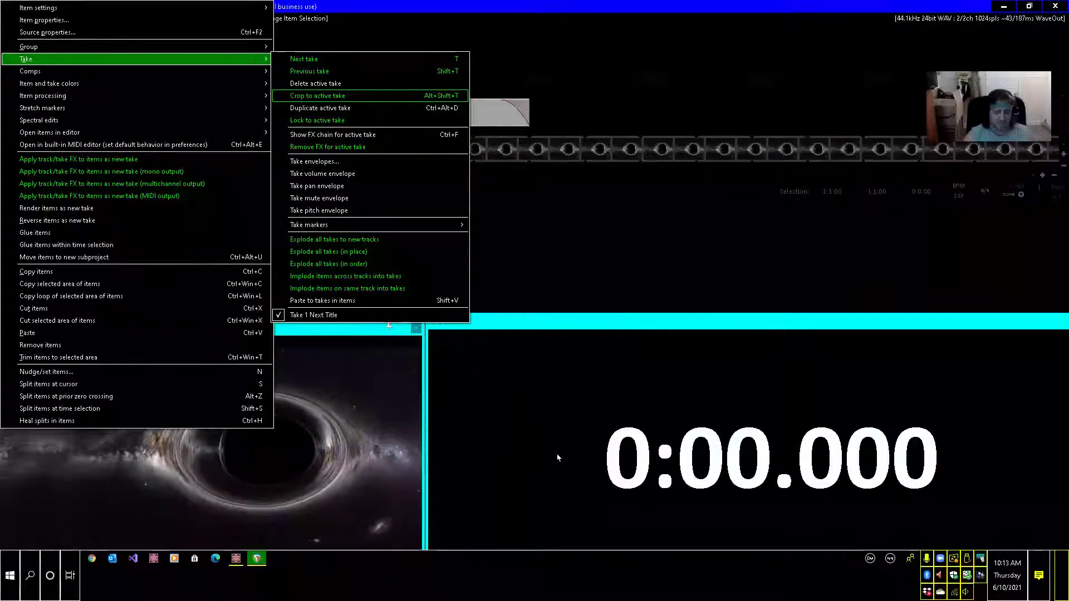
key("Down")
key("Down")
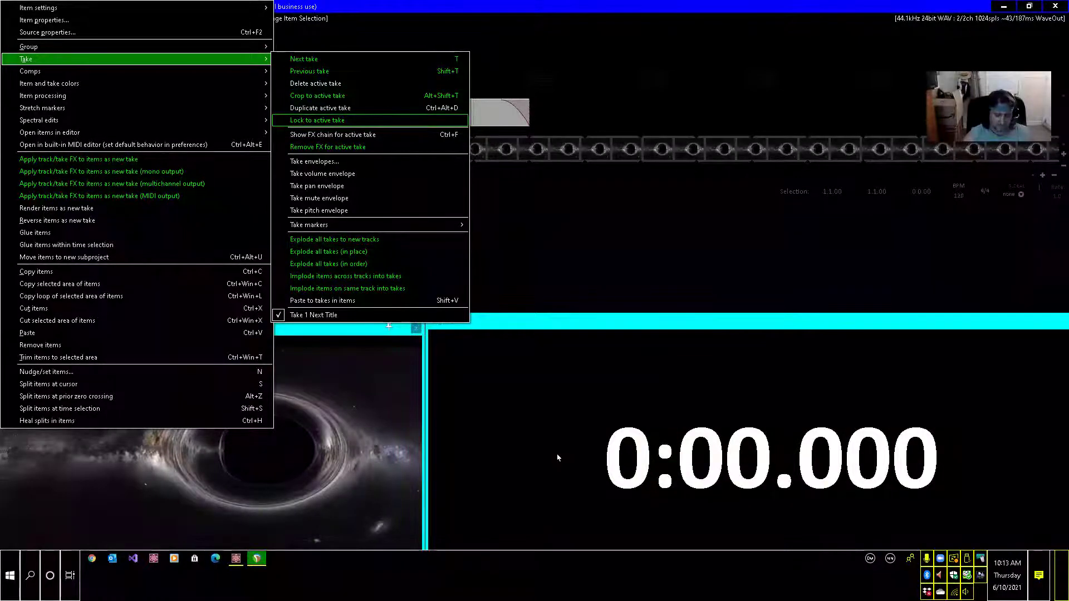
key("Down")
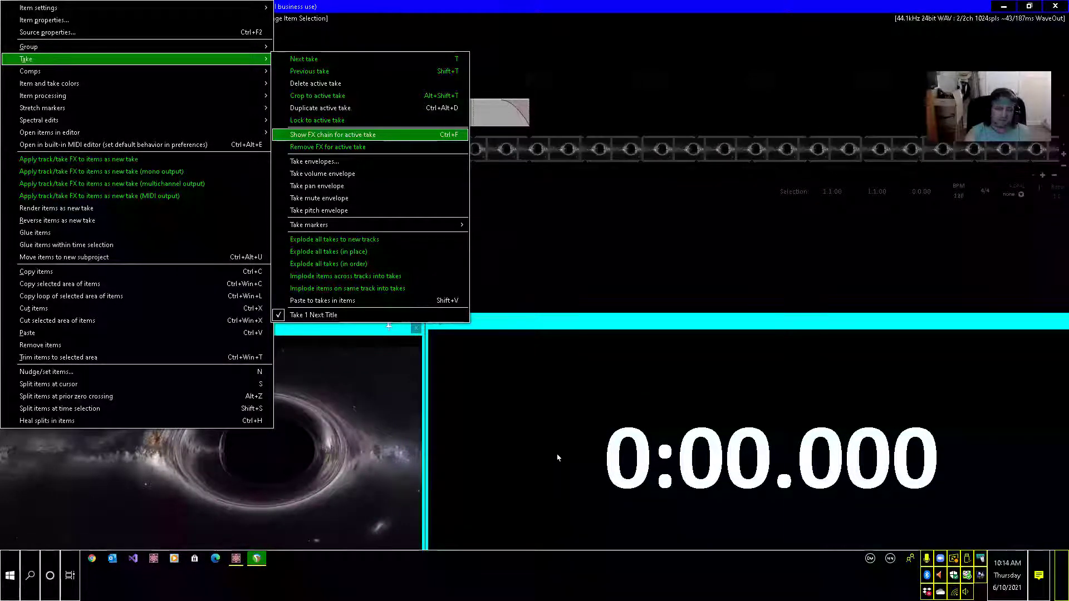
key("Return")
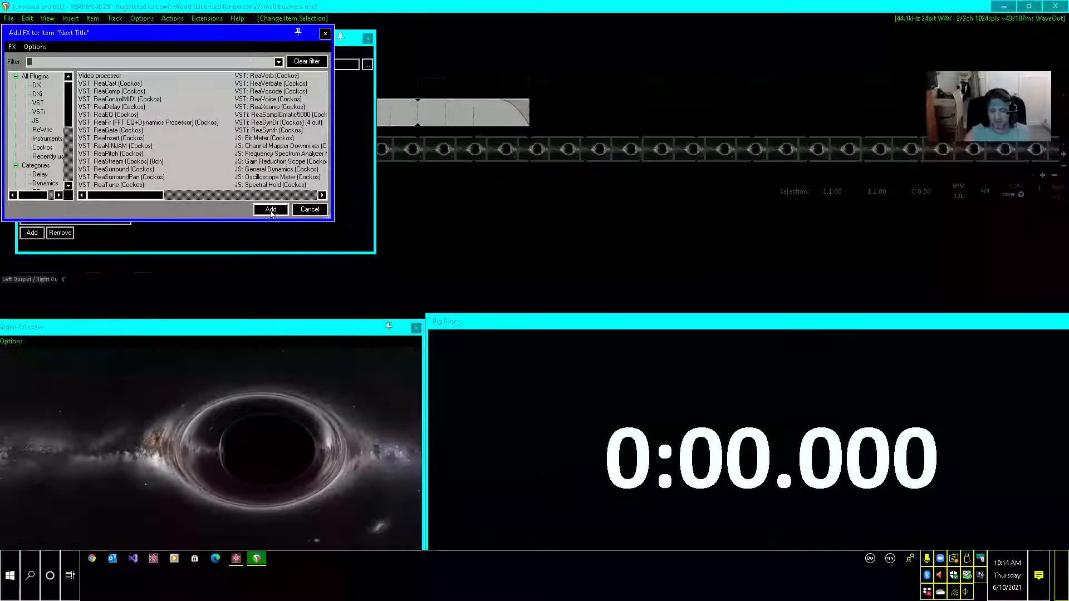
Add the Video processor to the Next Title take and load its Overlay: Text preset
key("Tab")
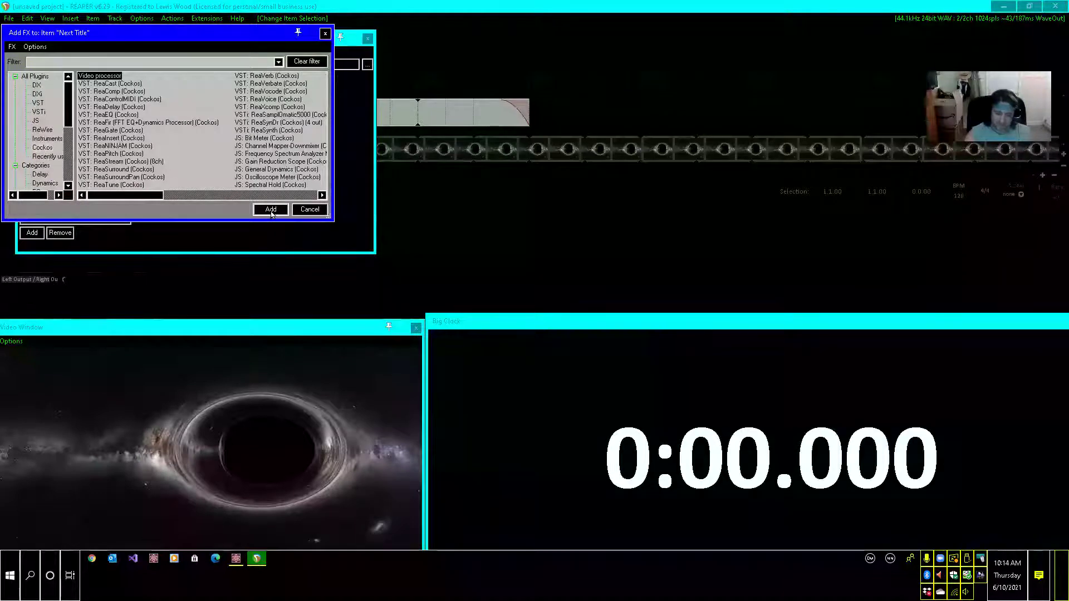
left_click(271, 210)
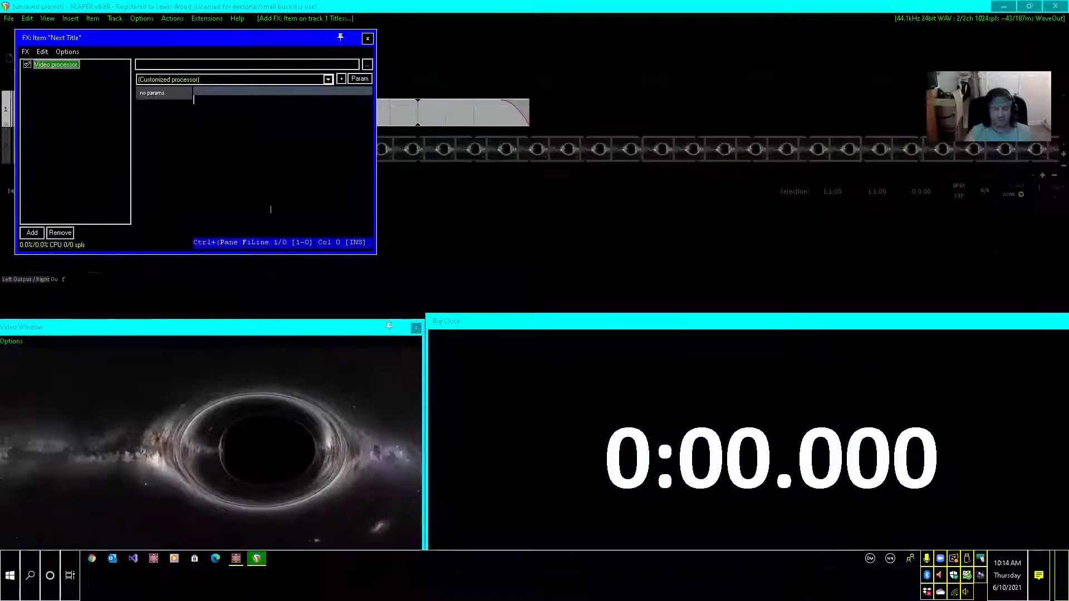
key("Tab")
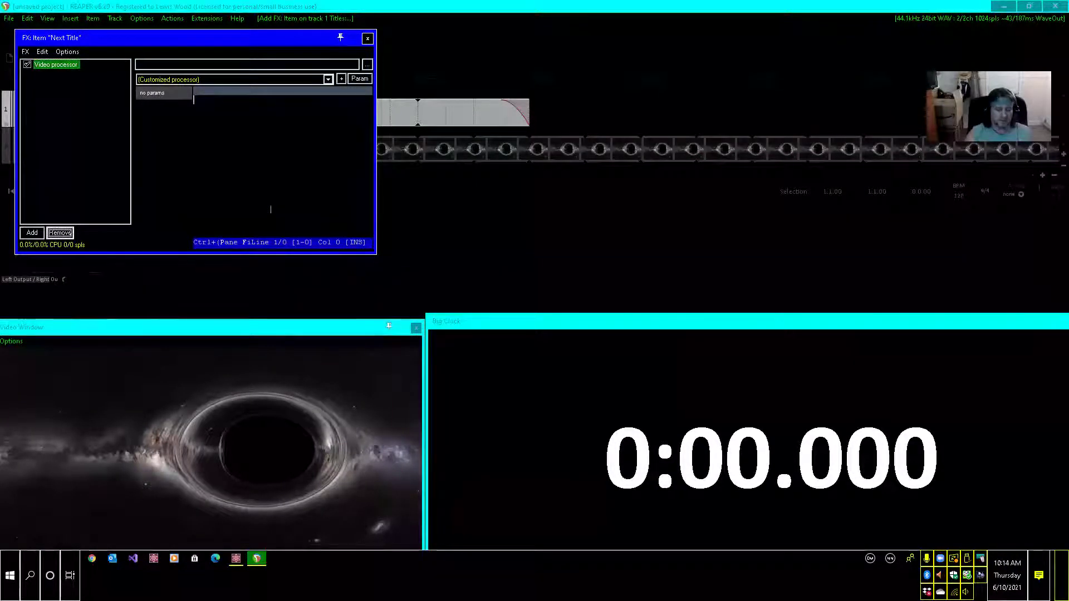
key("Tab")
key("Tab")
key("Tab")
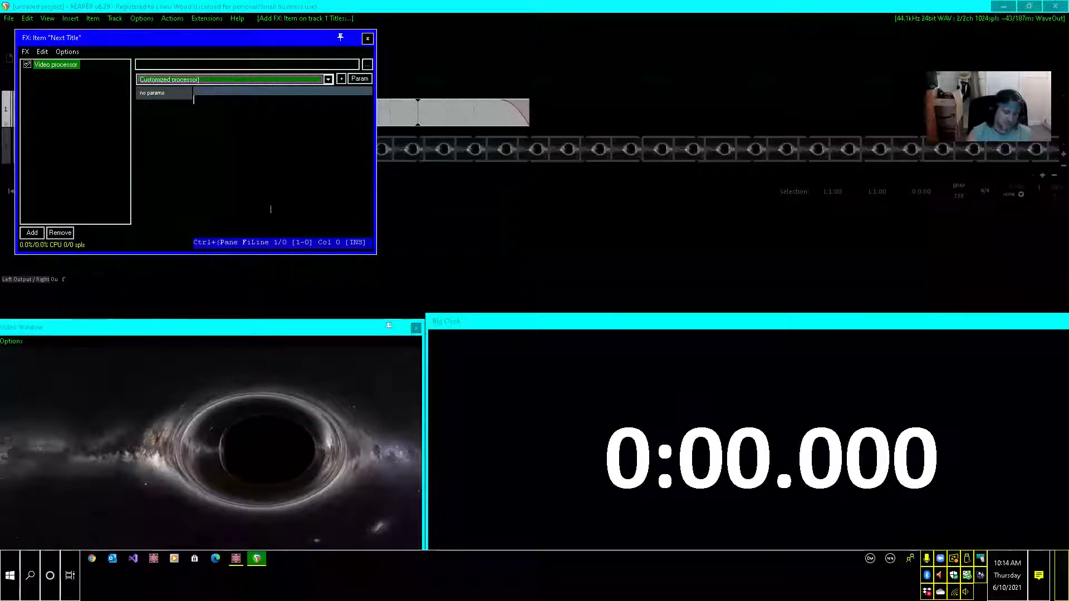
key("o")
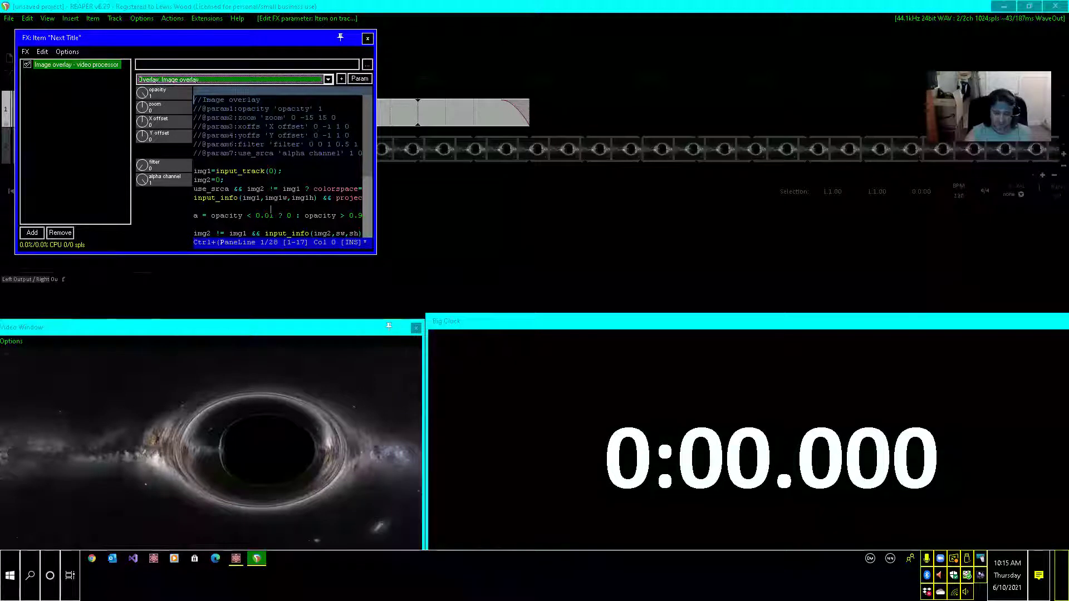
key("Down")
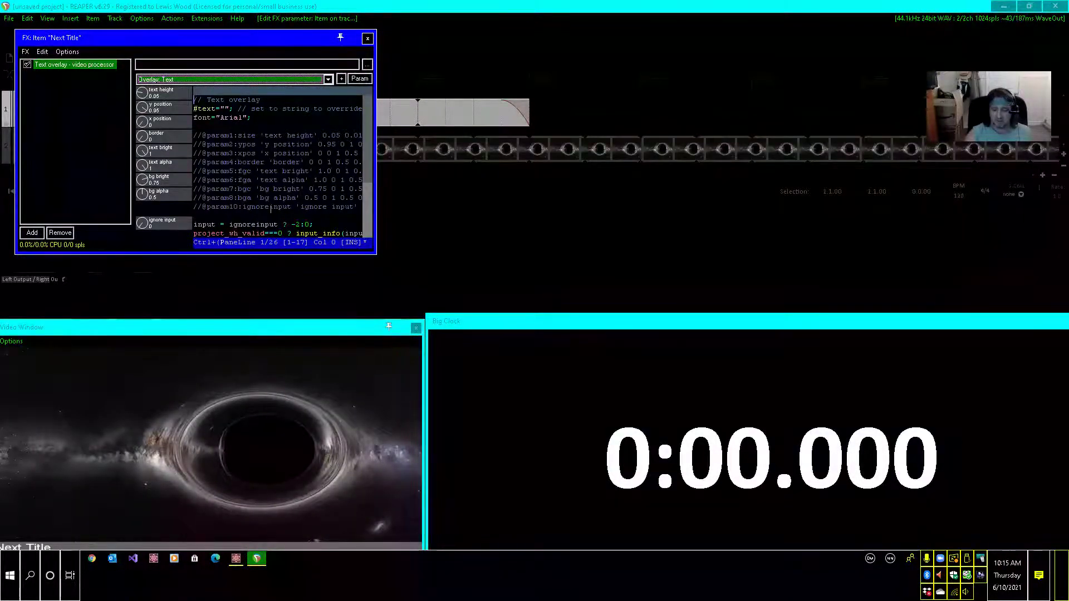
Show the media item take envelope for the text overlay's text height parameter
key("Tab")
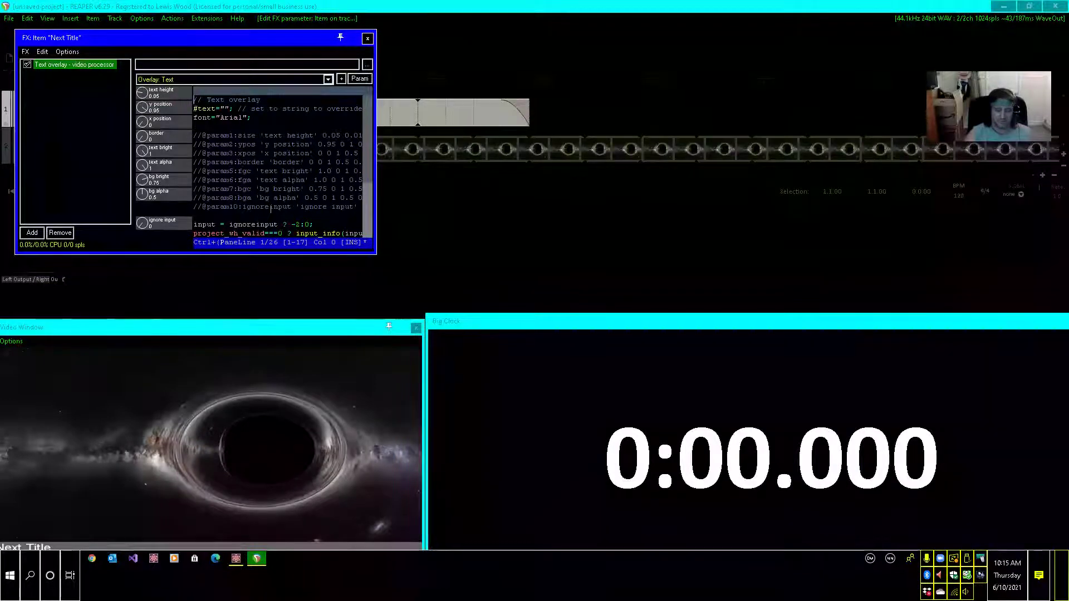
key("Tab")
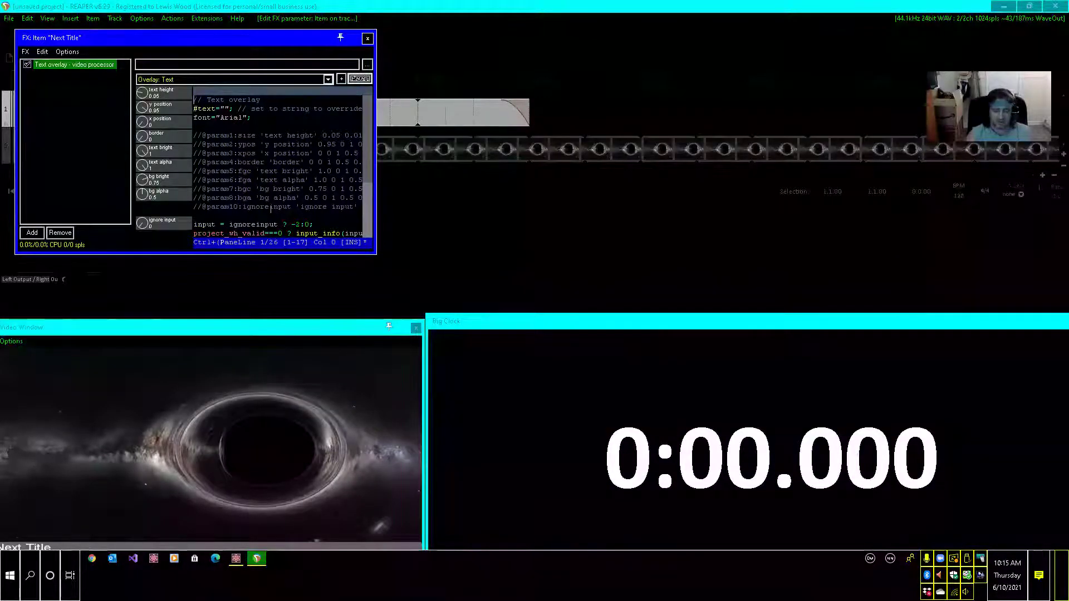
key("space")
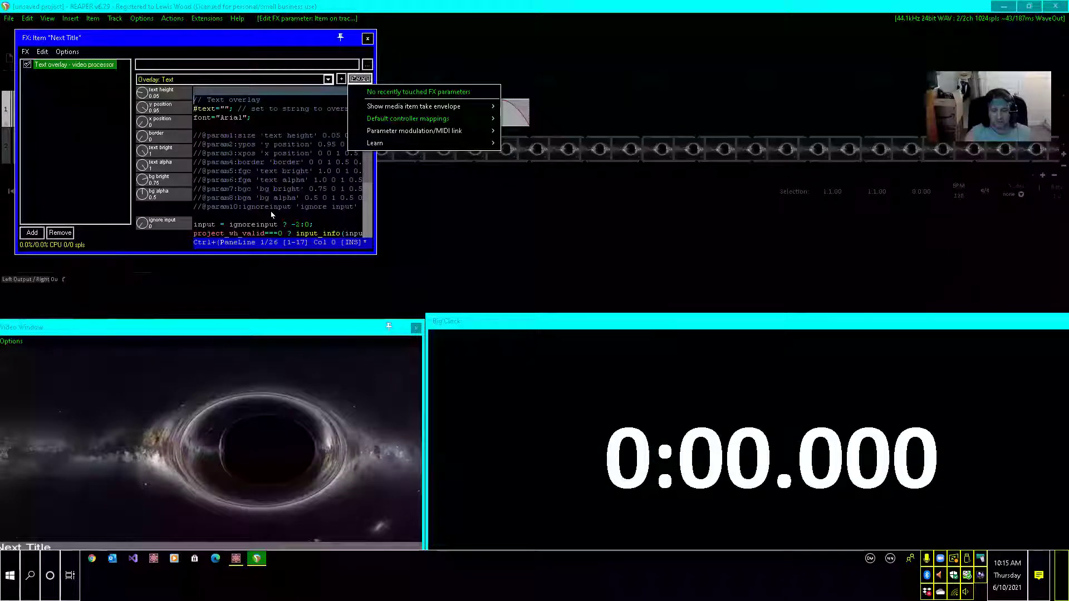
key("Down")
key("Right")
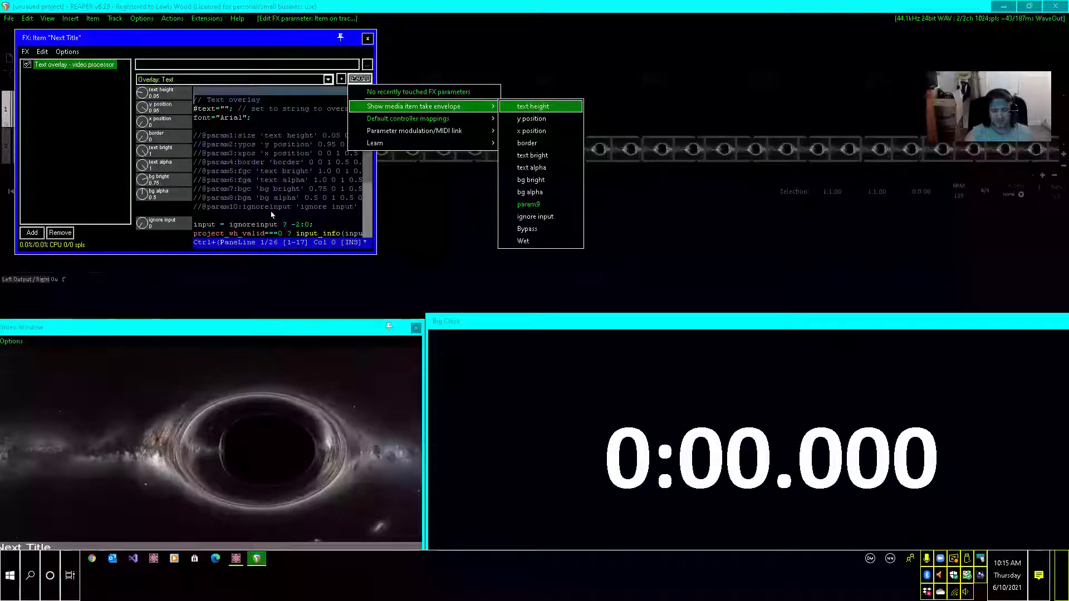
key("Down")
key("Up")
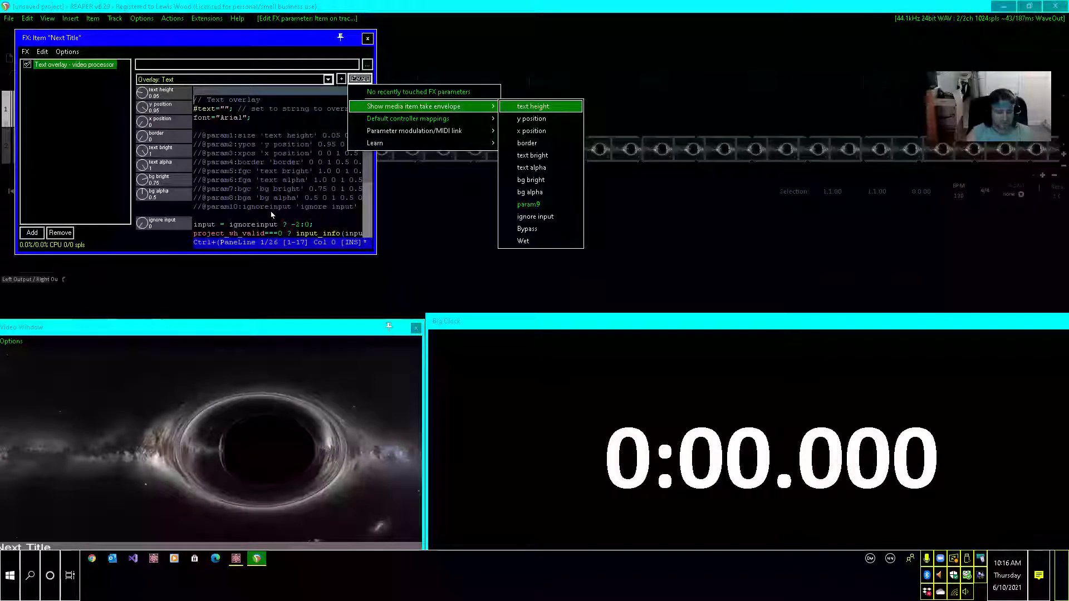
key("Return")
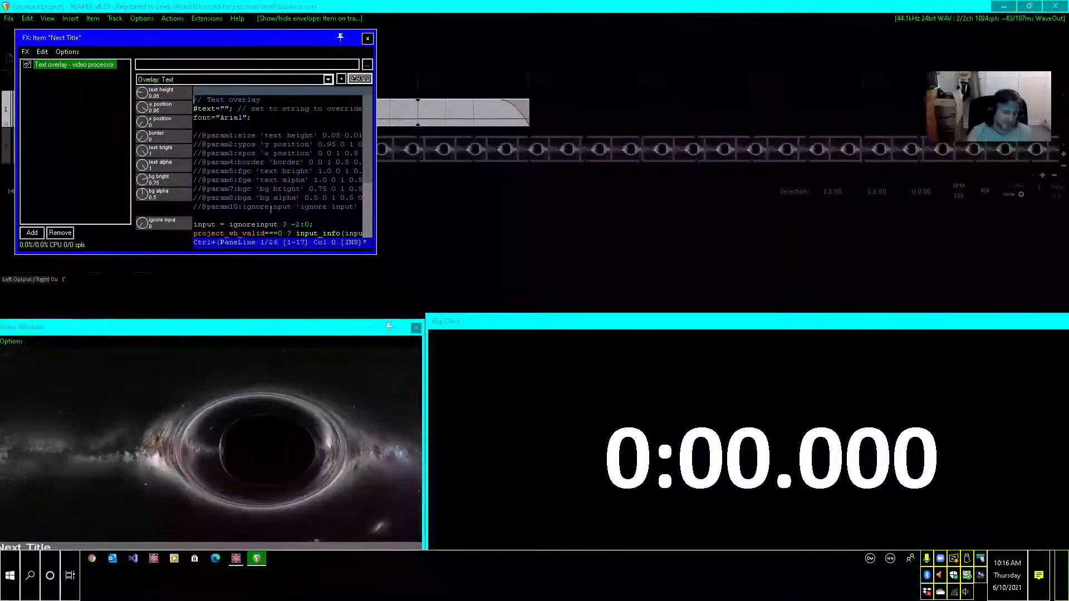
Show the take envelope for the text overlay's y position parameter
key("space")
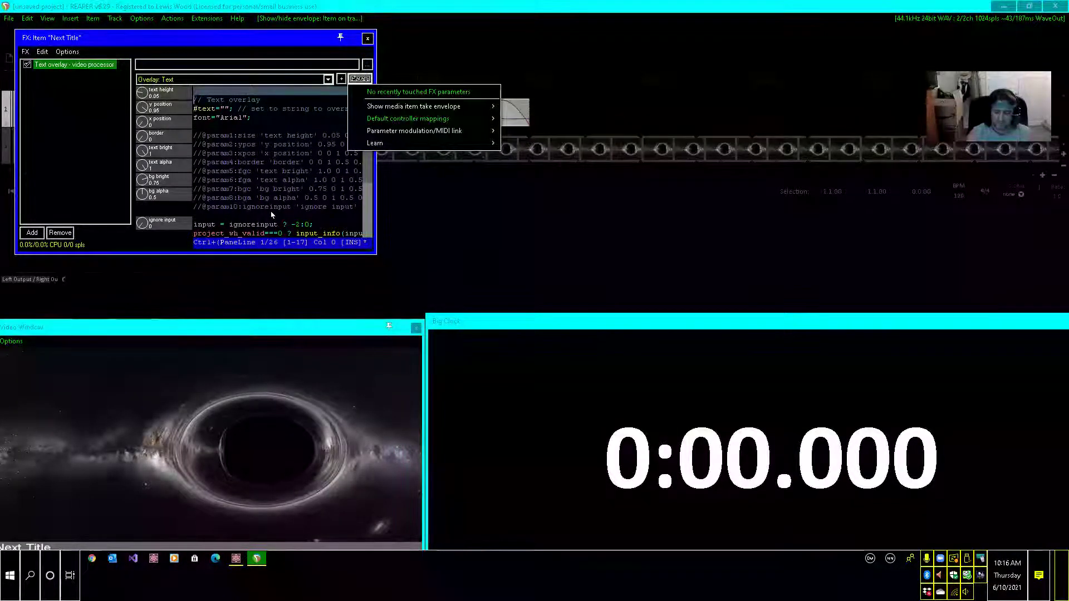
key("Down")
key("Right")
key("Down")
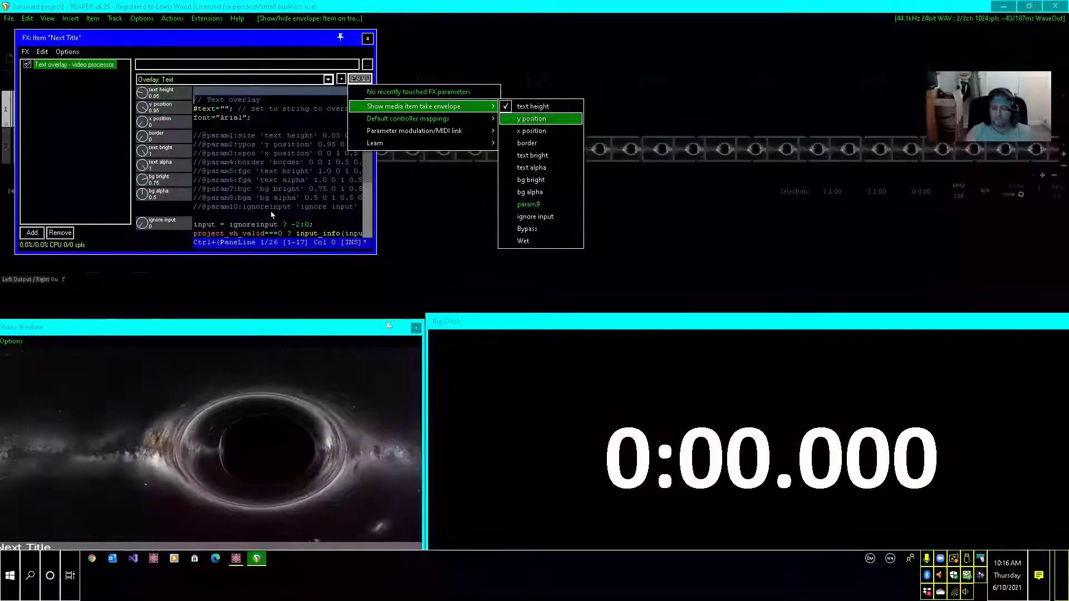
key("Return")
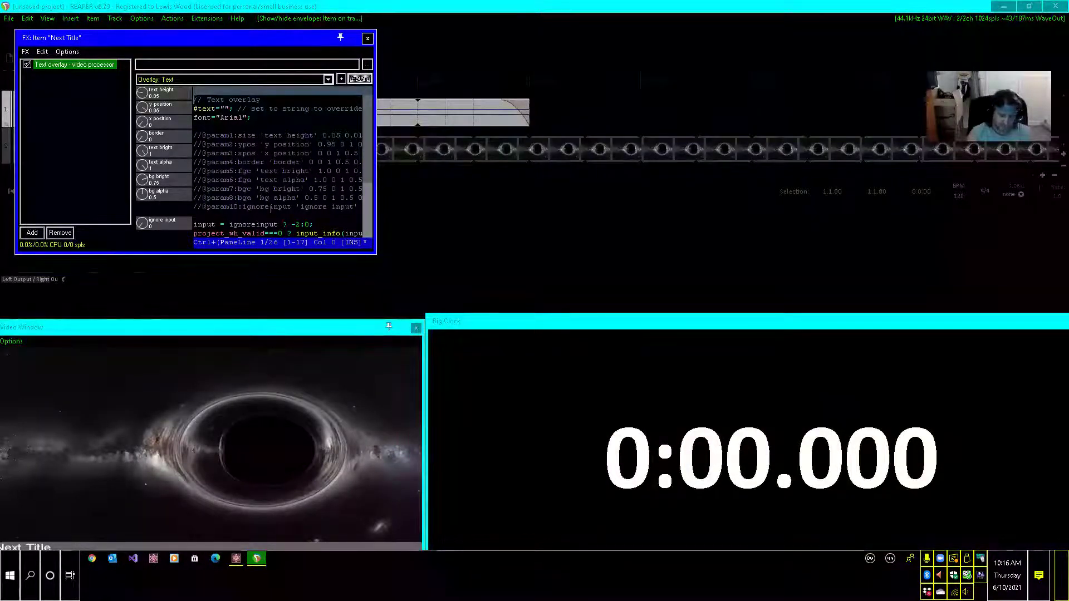
Show the take envelope for the text overlay's x position parameter
key("space")
key("s")
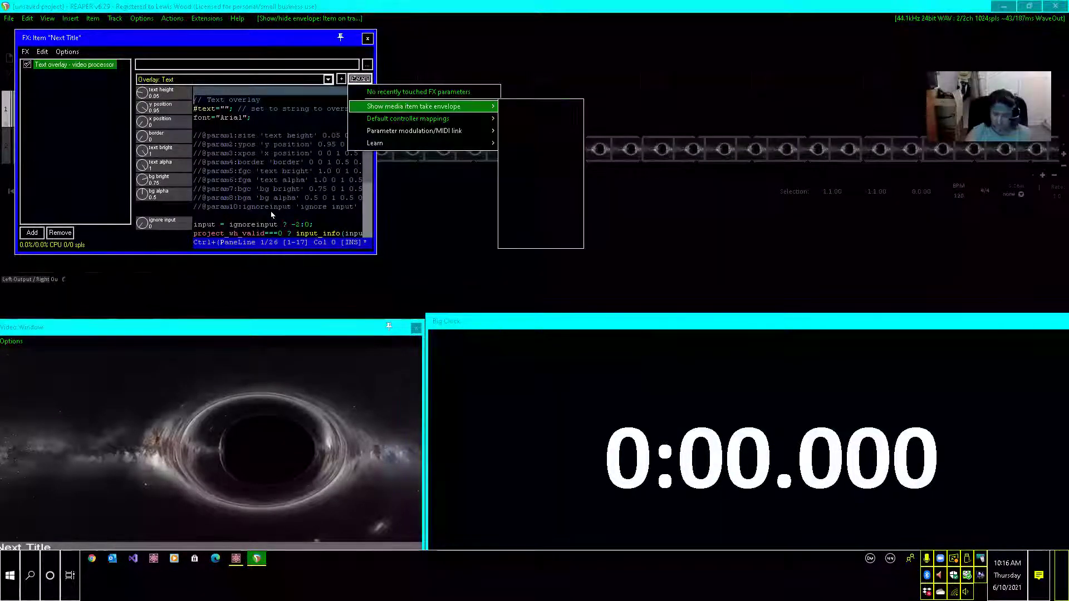
key("Down")
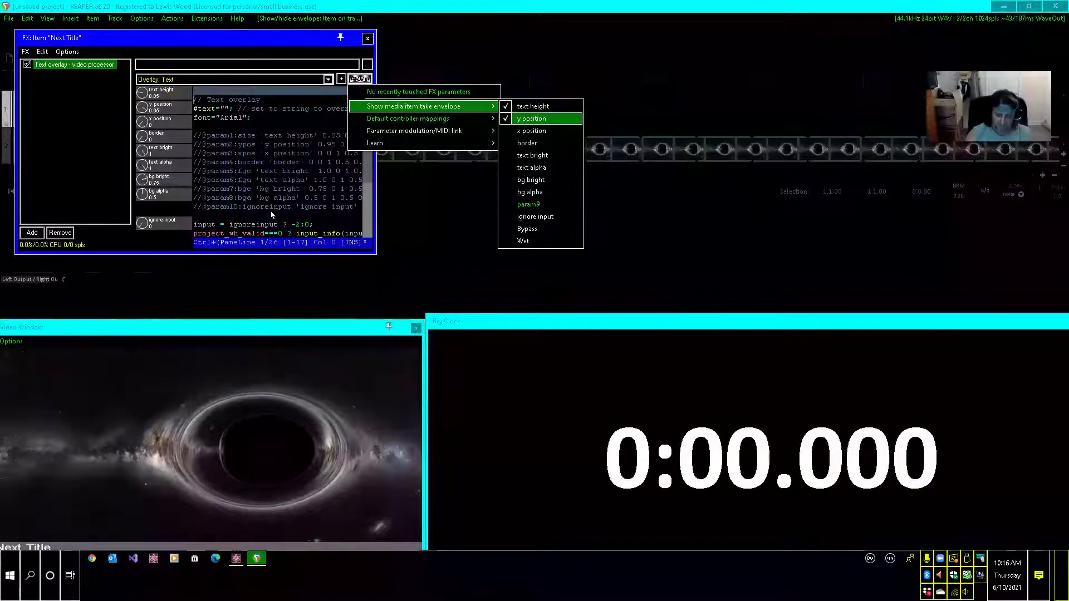
key("Down")
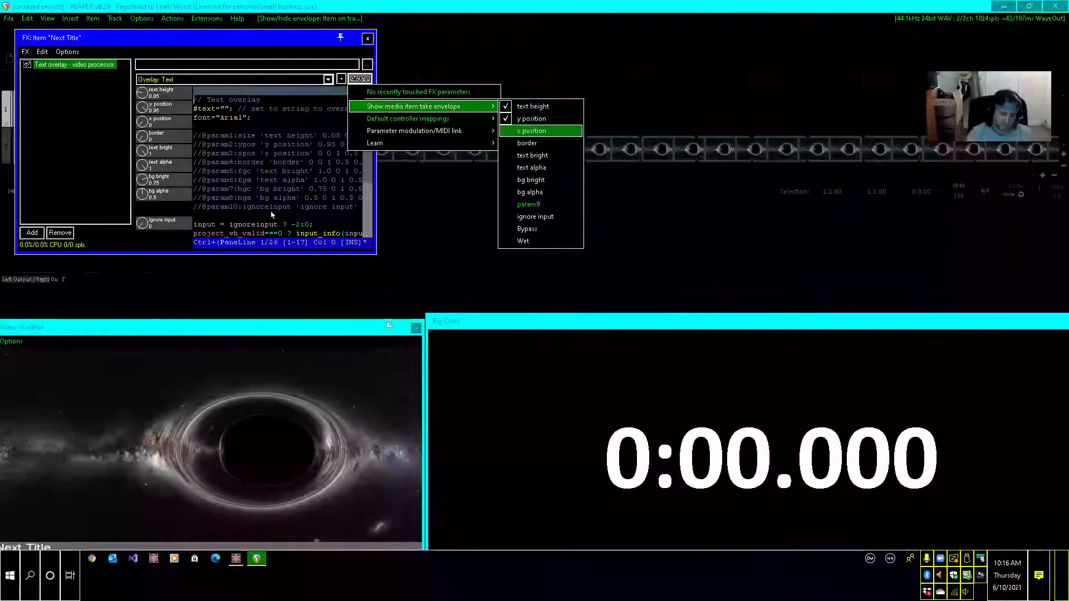
key("Return")
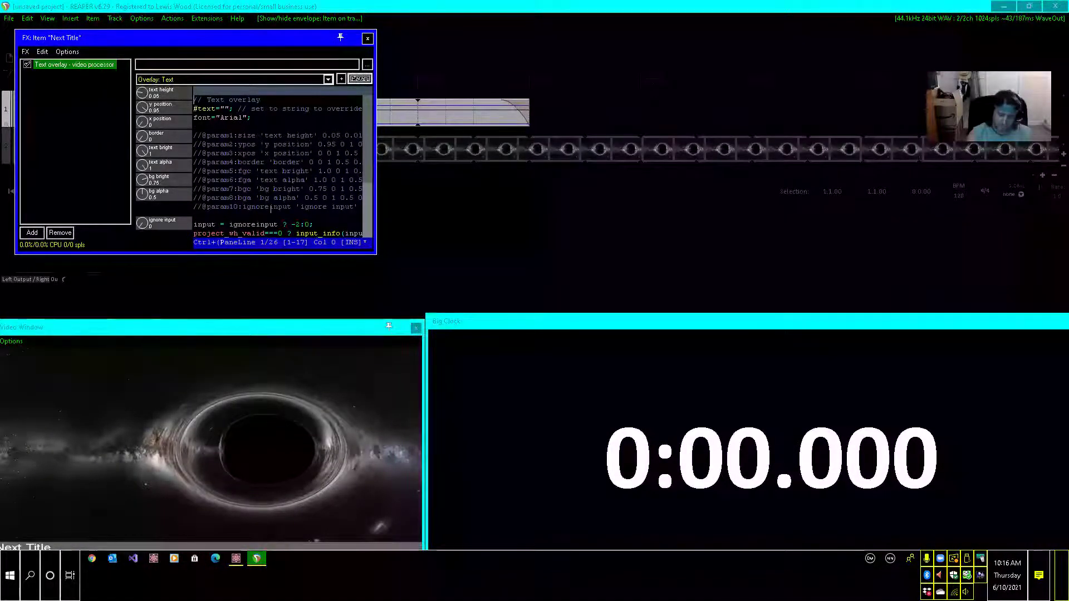
Show the take envelope for the text overlay's border parameter
key("space")
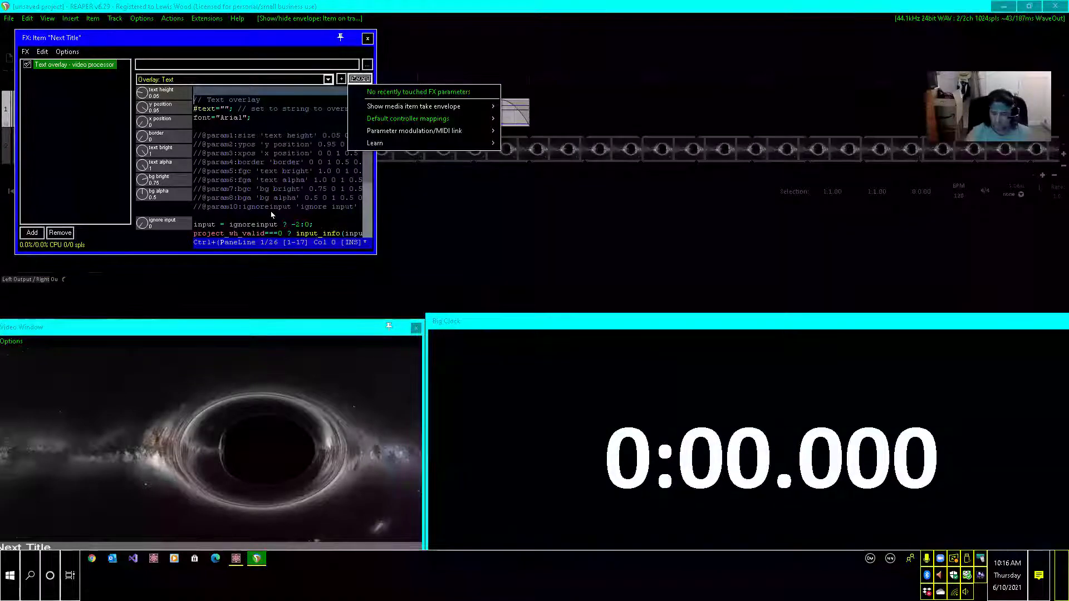
key("Down")
key("Right")
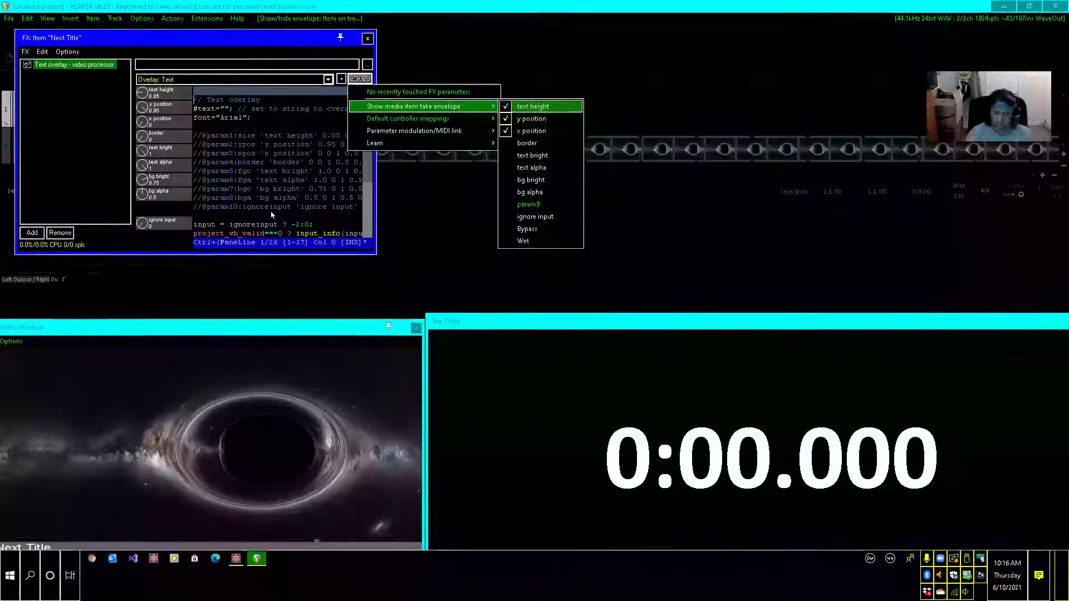
key("Down")
key("Down")
key("Down")
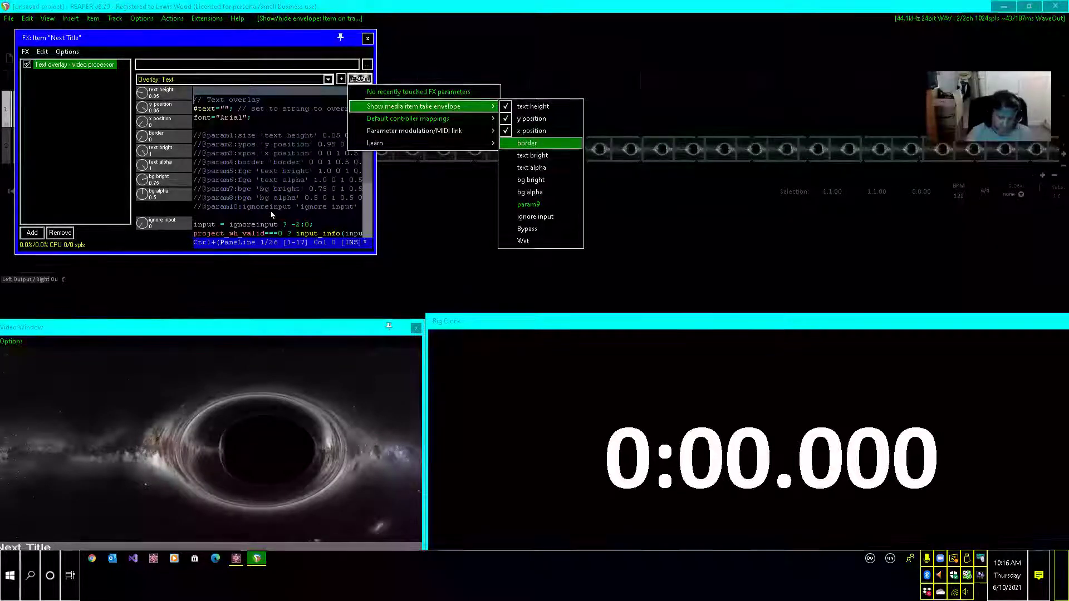
key("Return")
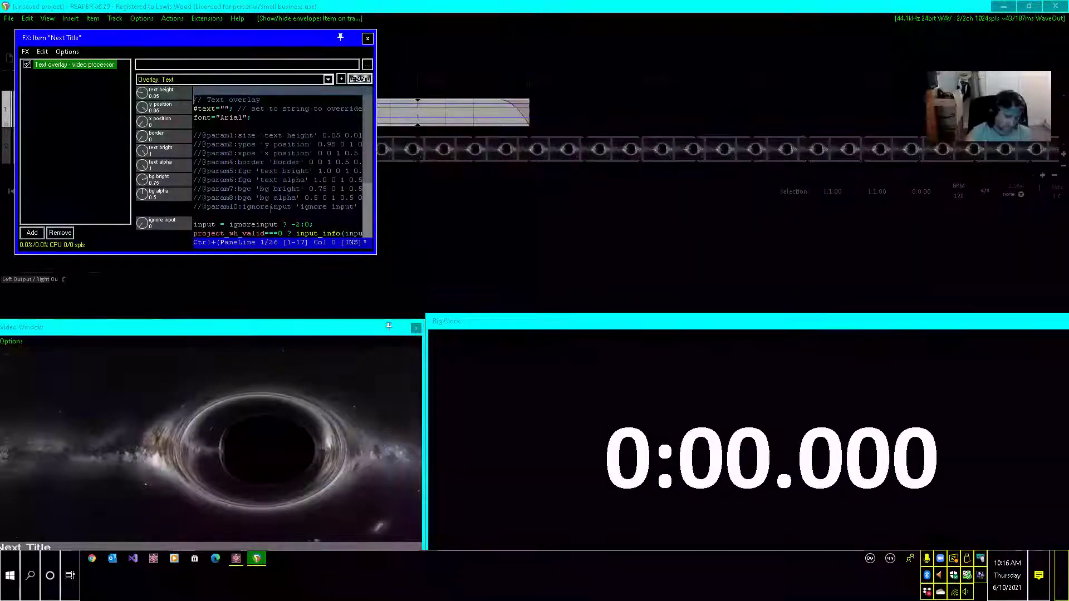
Show the take envelope for the text overlay's text bright parameter
key("space")
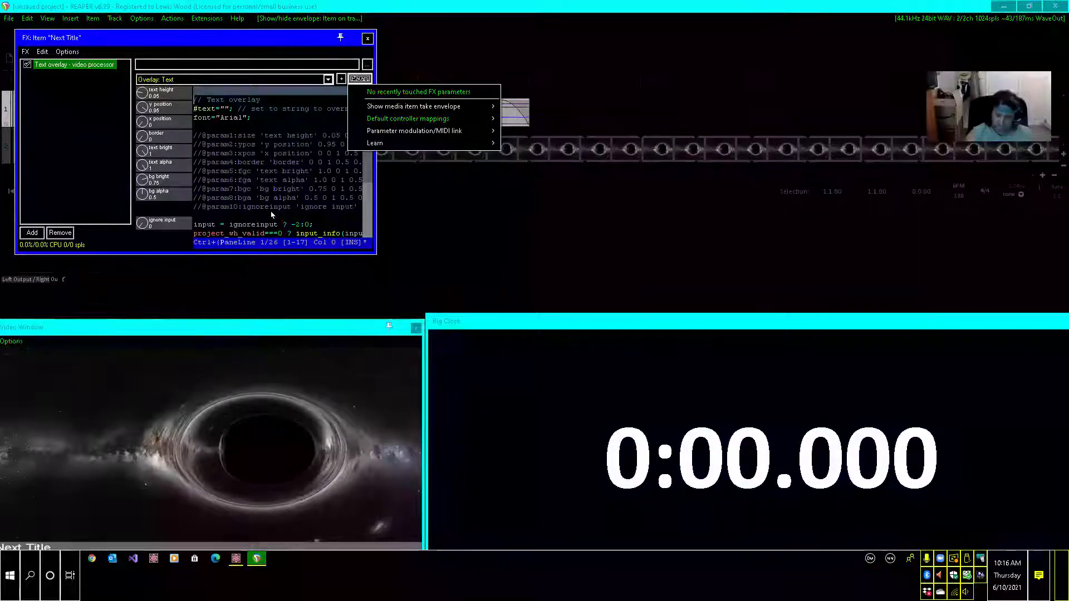
key("Down")
key("Right")
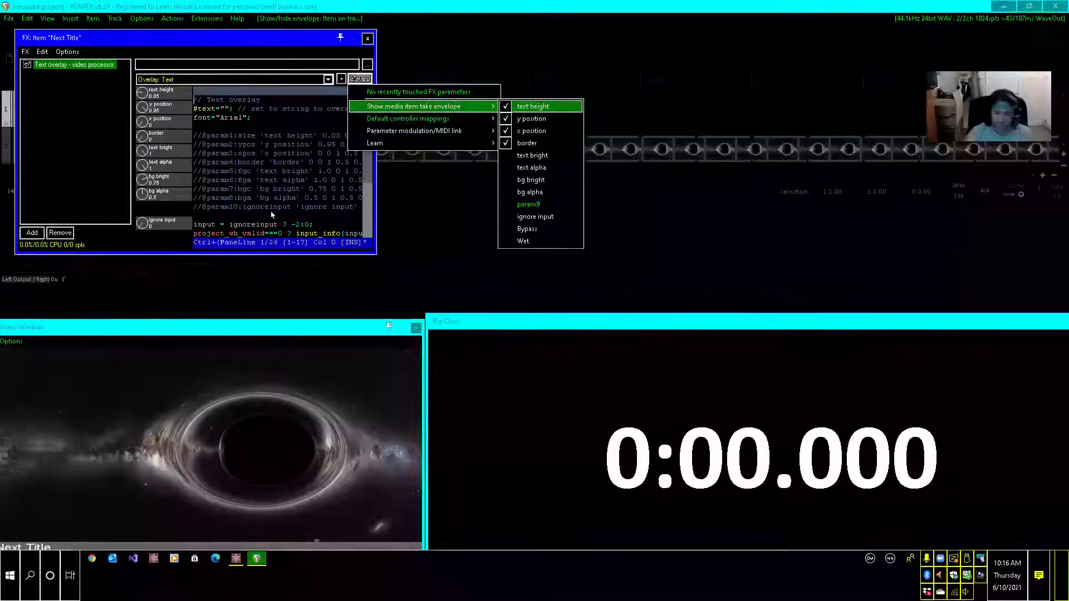
key("Down")
key("Down")
key("Down")
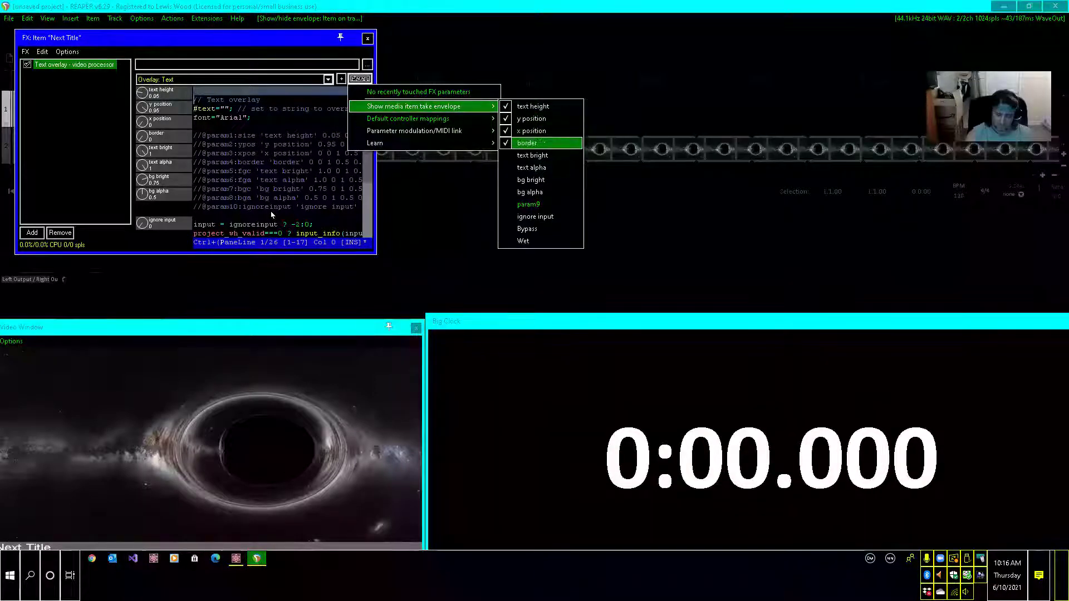
key("Down")
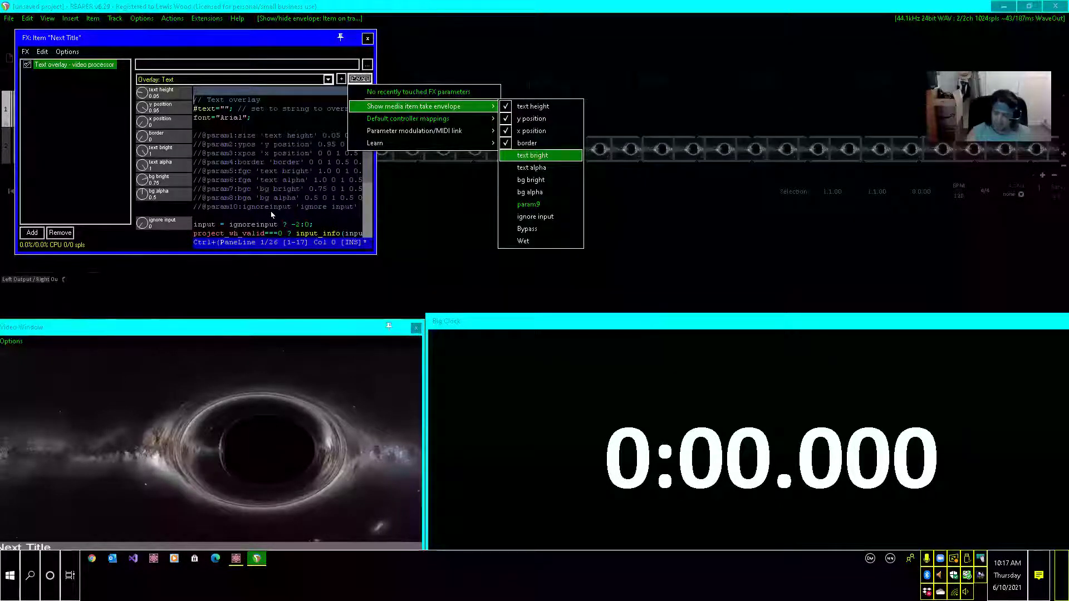
key("Return")
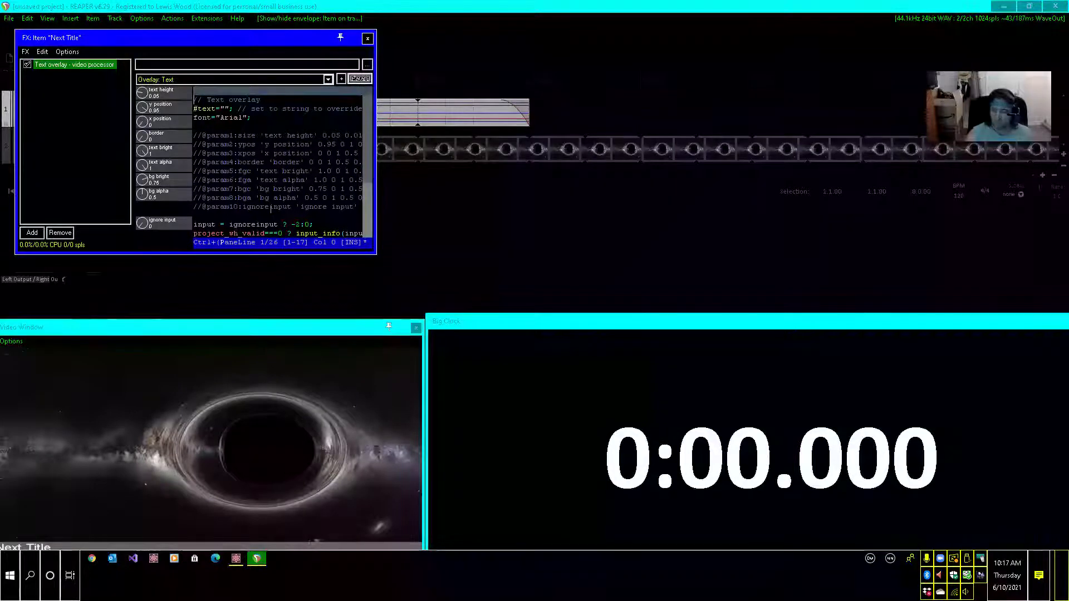
Show the take envelope for the text overlay's text alpha parameter
key("space")
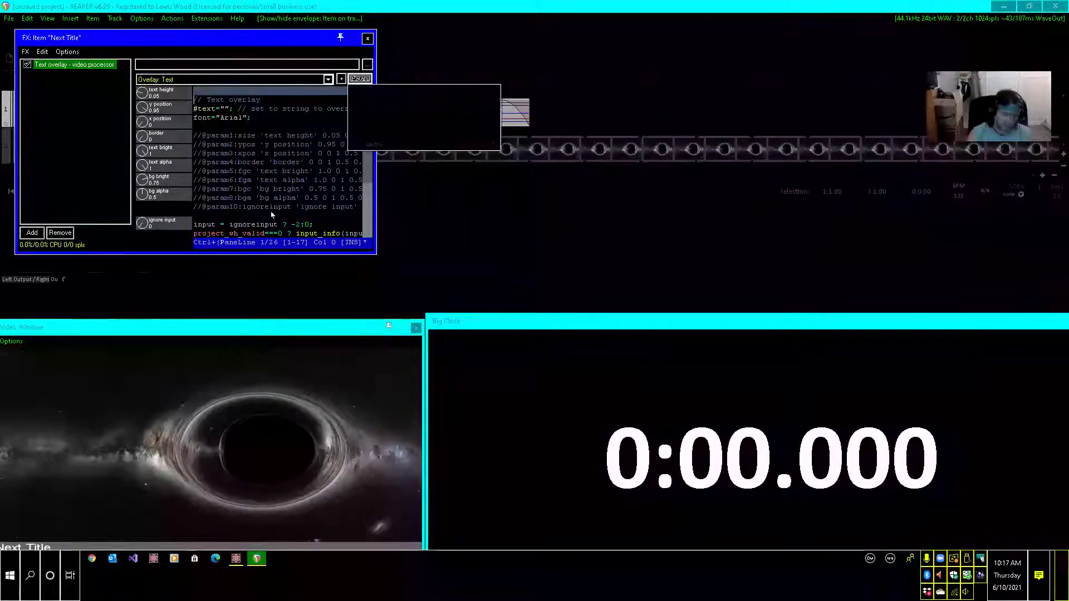
key("Down")
key("Right")
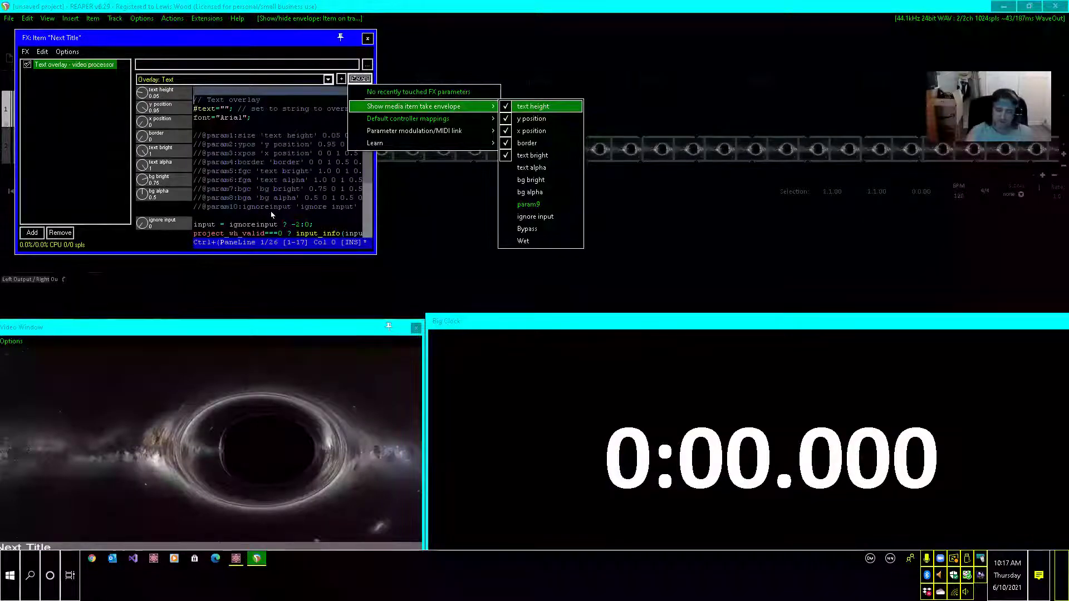
key("Down")
key("Down")
key("Down")
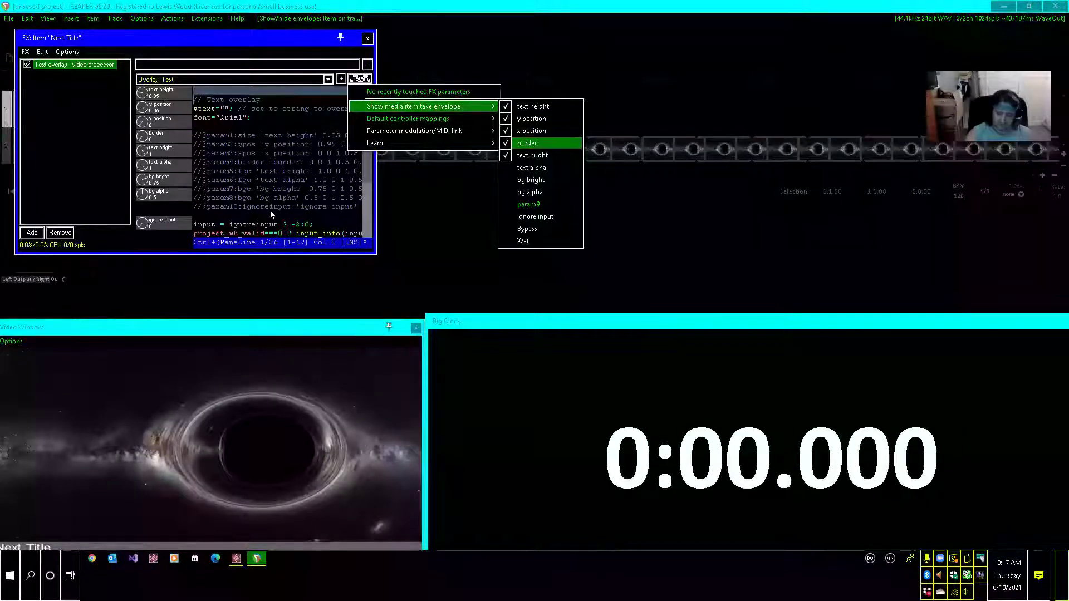
key("Down")
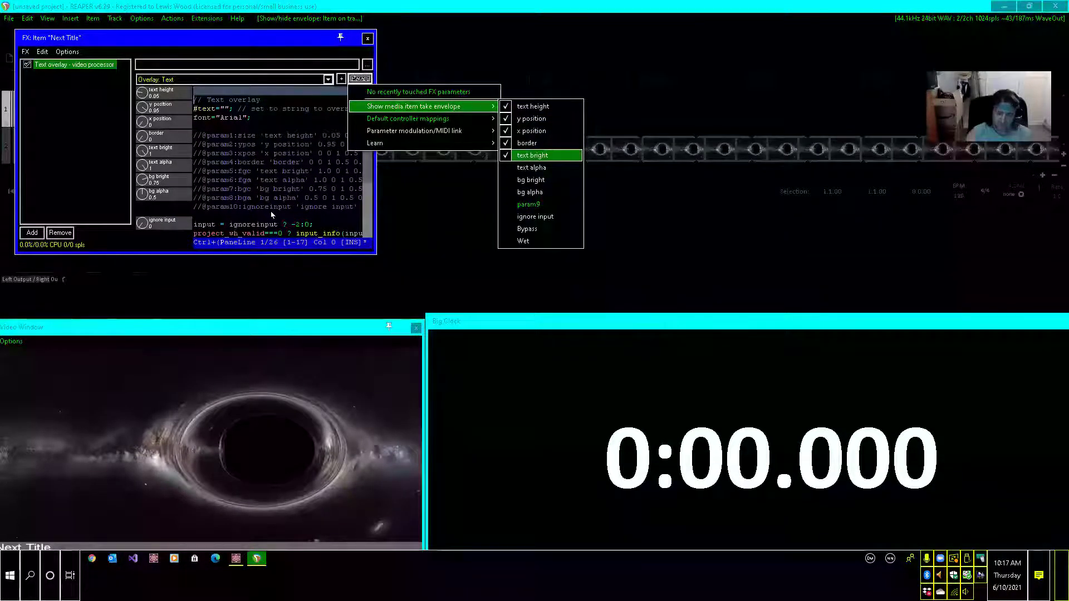
key("Down")
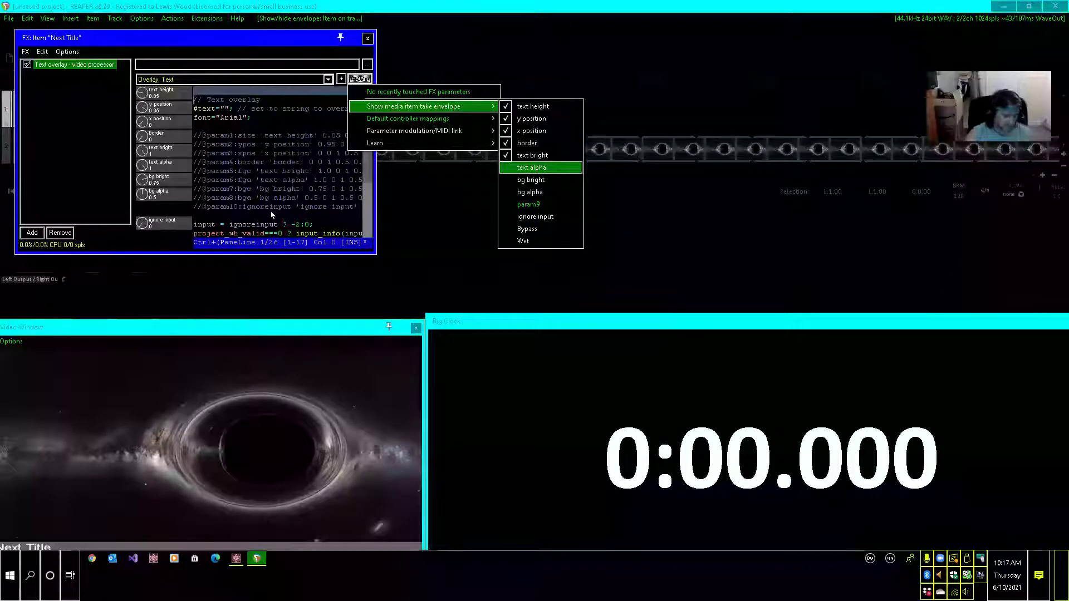
key("Return")
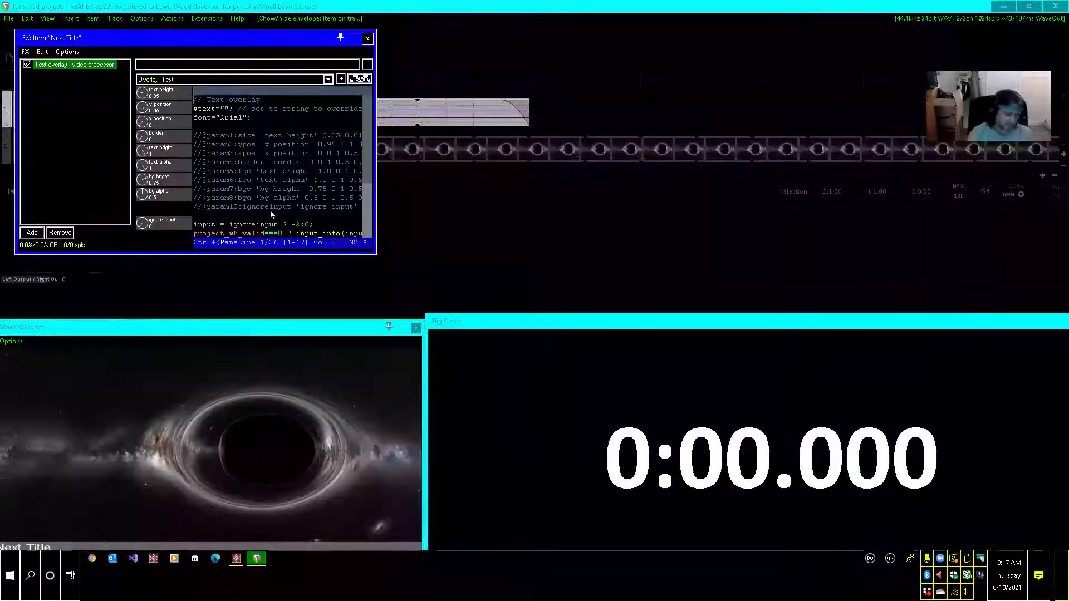
Show the take envelope for the text overlay's bg bright parameter
key("space")
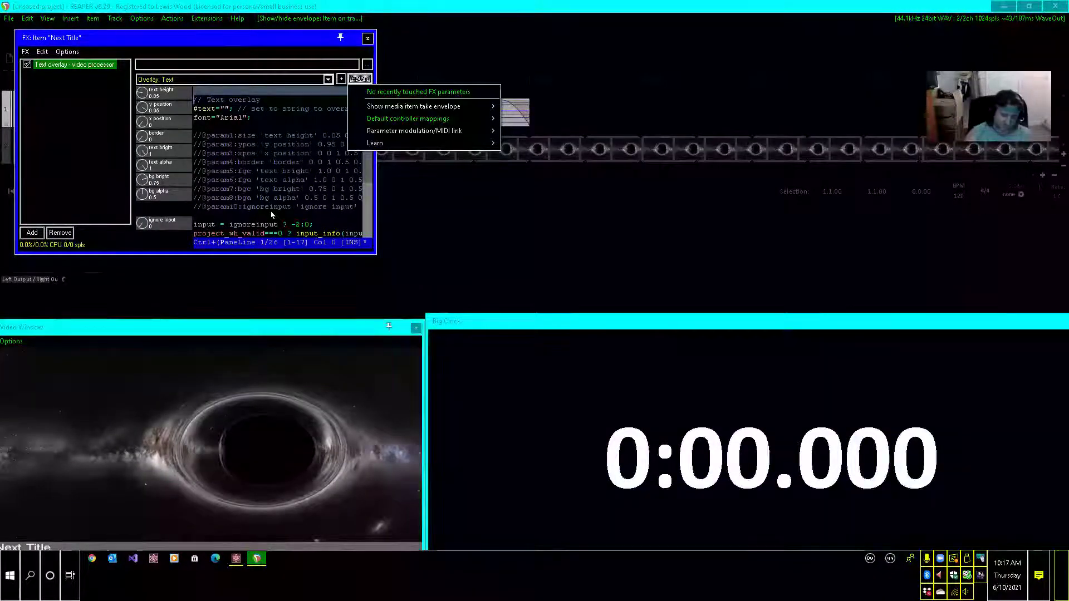
key("Down")
key("Right")
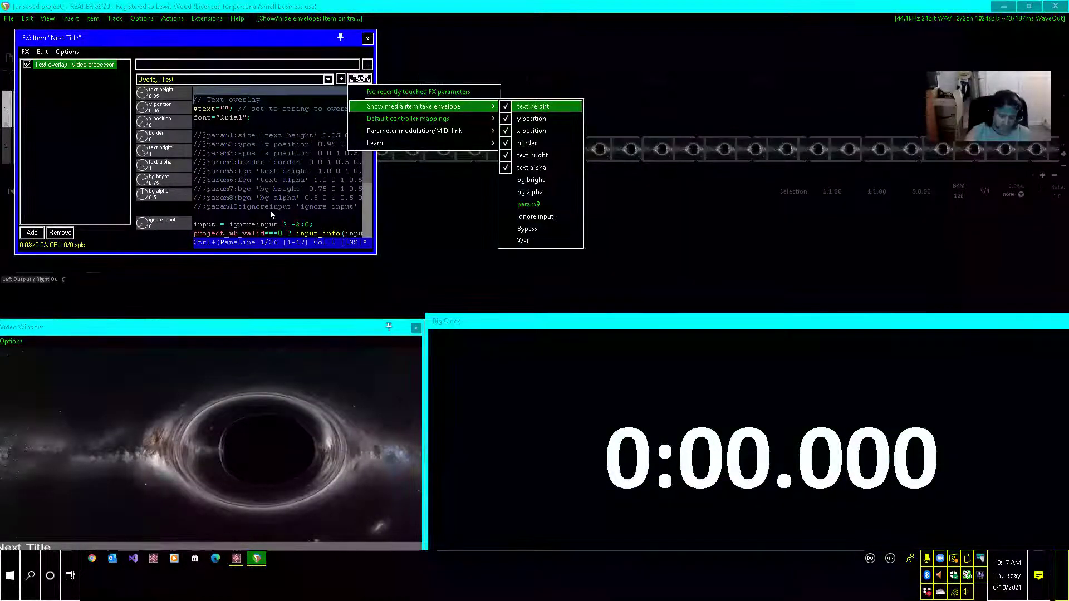
key("Down")
key("Down")
key("Down")
key("Down")
key("Down")
key("Down")
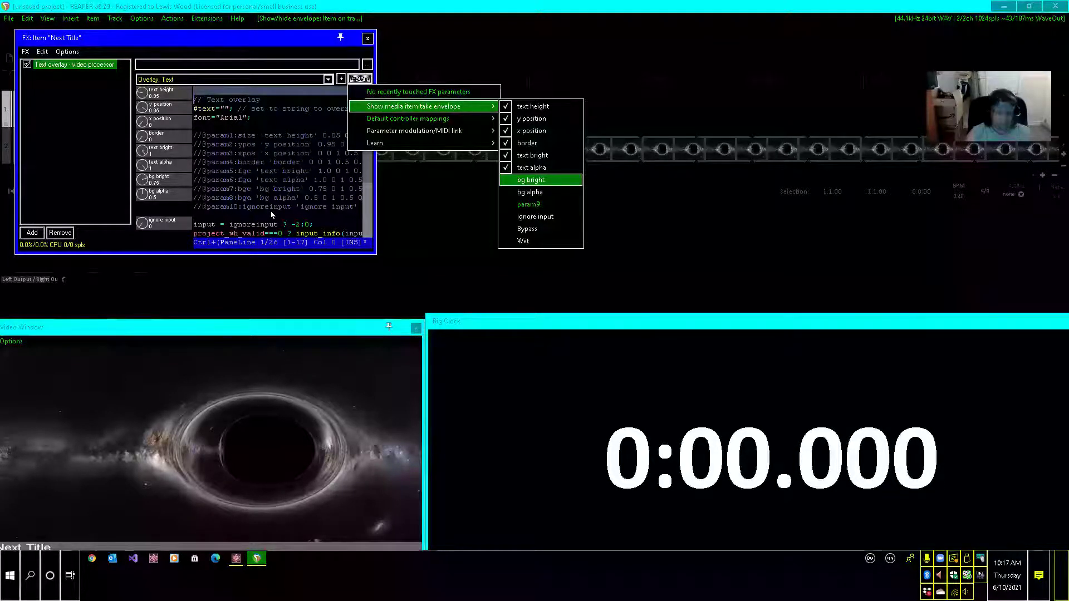
key("Return")
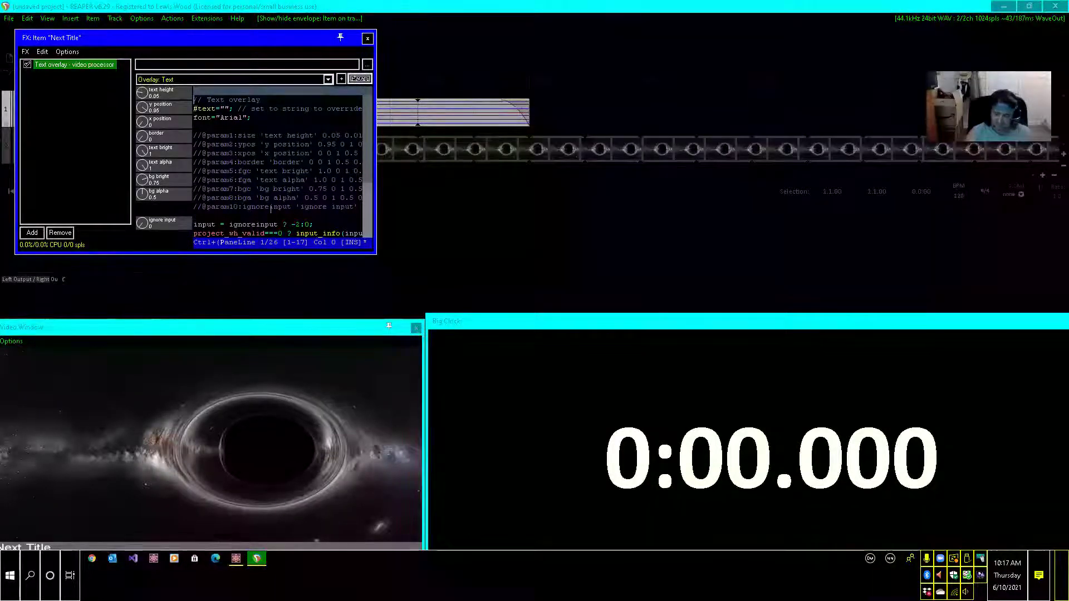
Show the take envelope for the text overlay's bg alpha parameter and close the item's FX window
key("space")
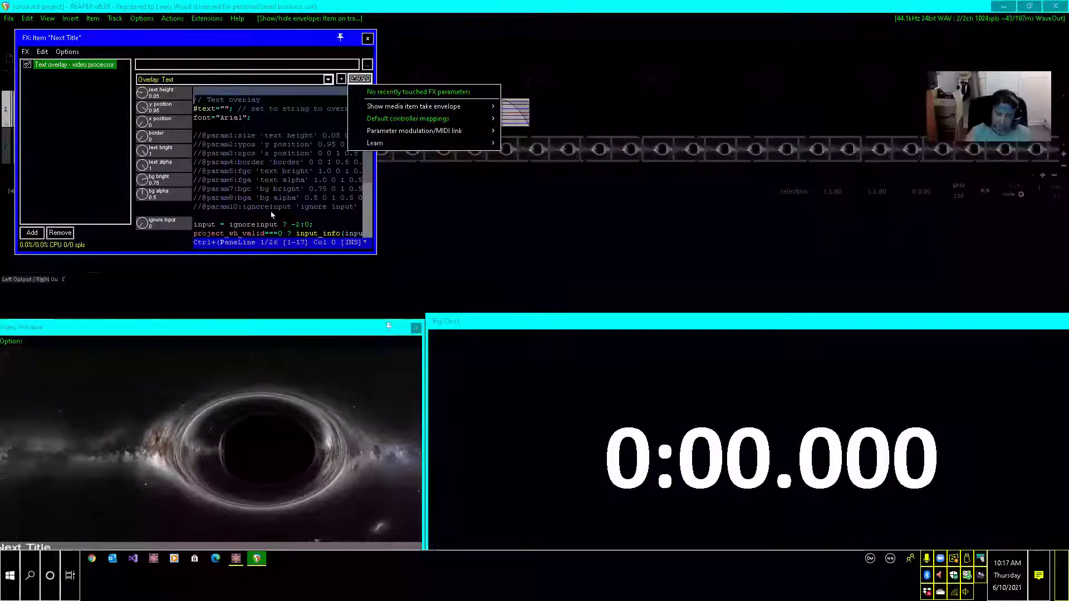
key("Down")
key("Right")
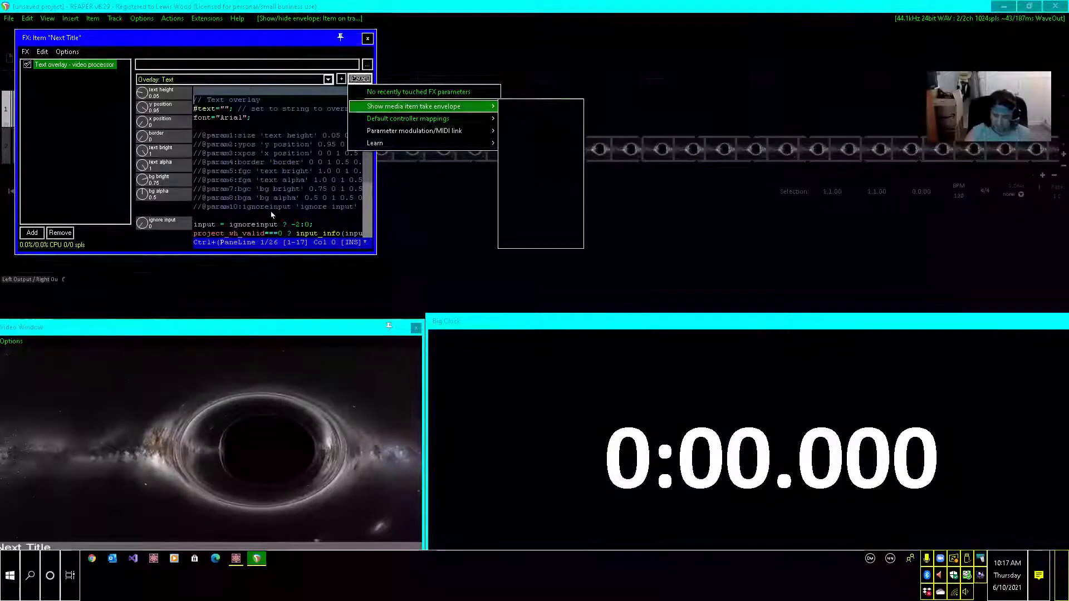
key("Down")
key("Down")
key("Down")
key("Down")
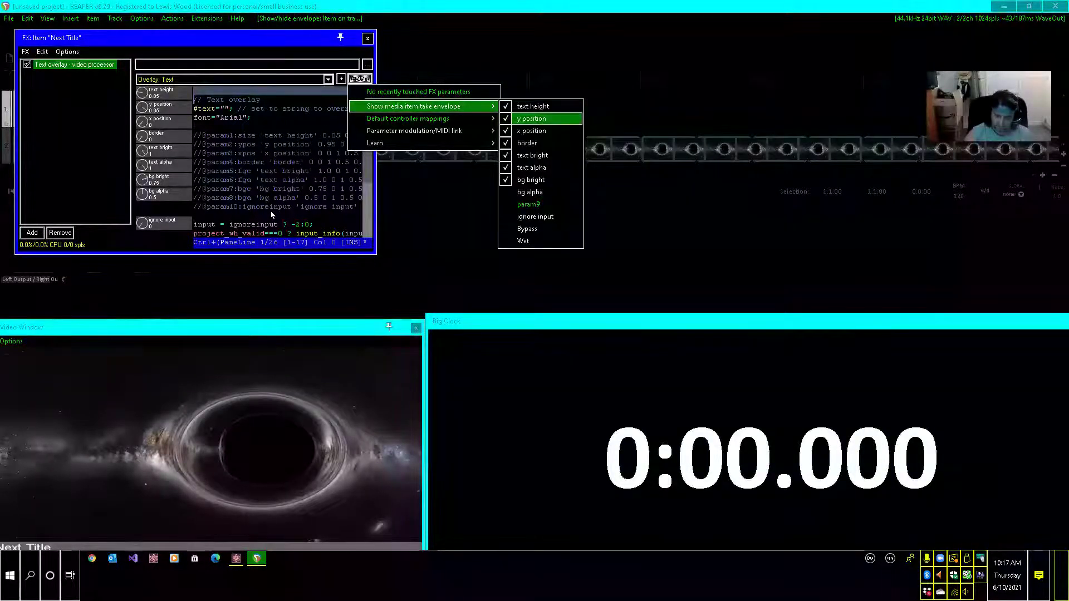
key("Down")
key("Down")
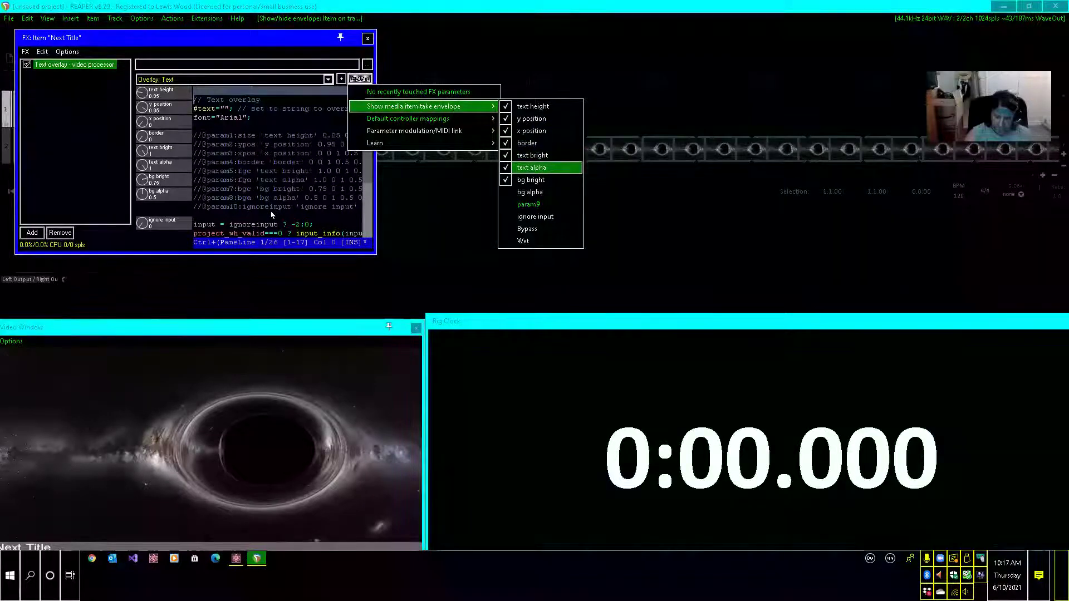
key("Down")
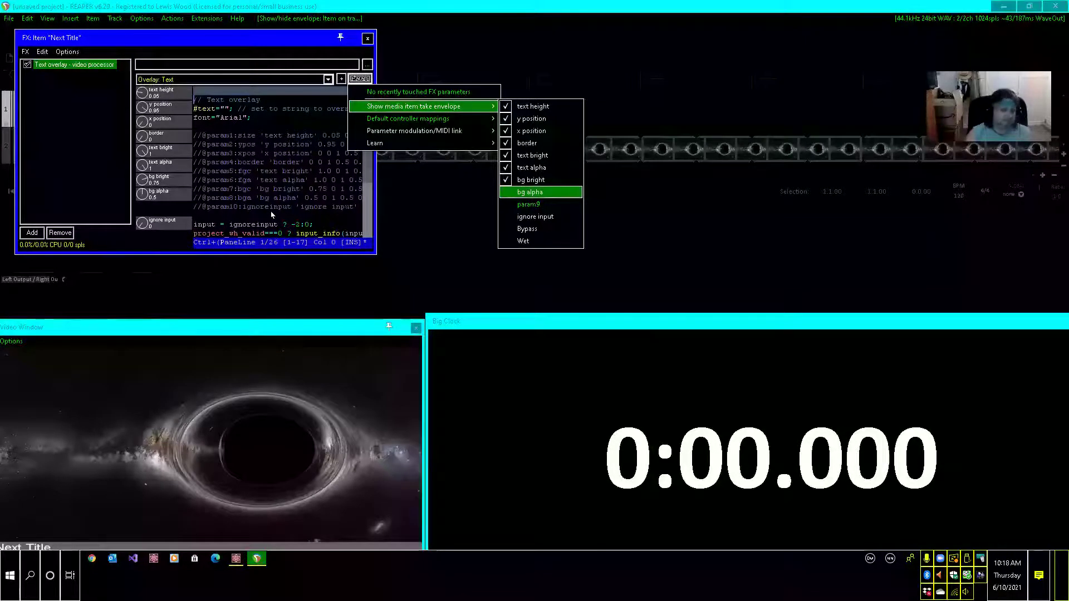
key("Return")
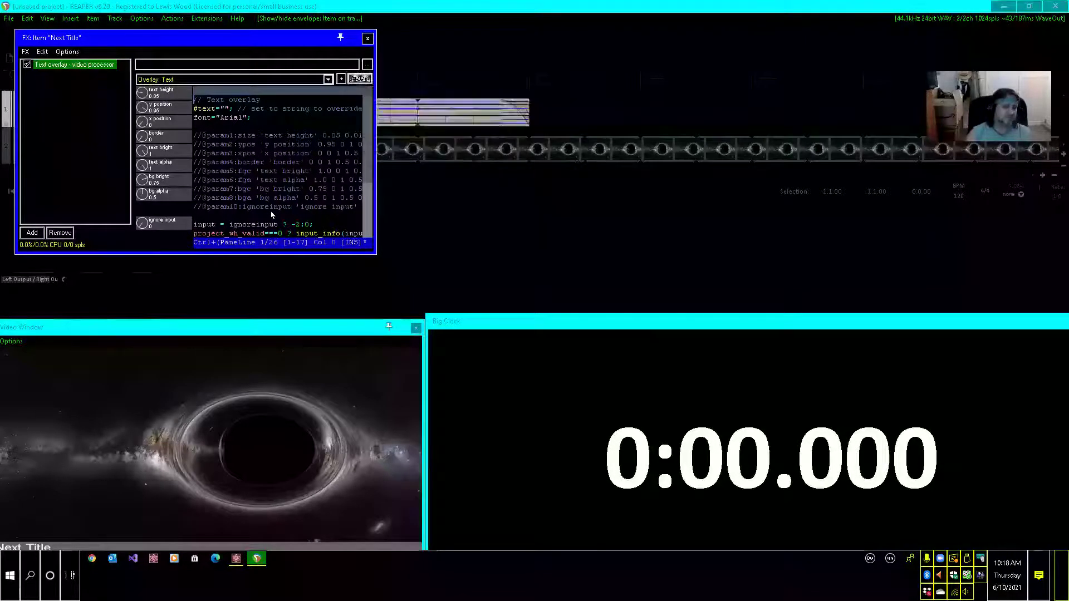
key("Tab")
left_click(271, 207)
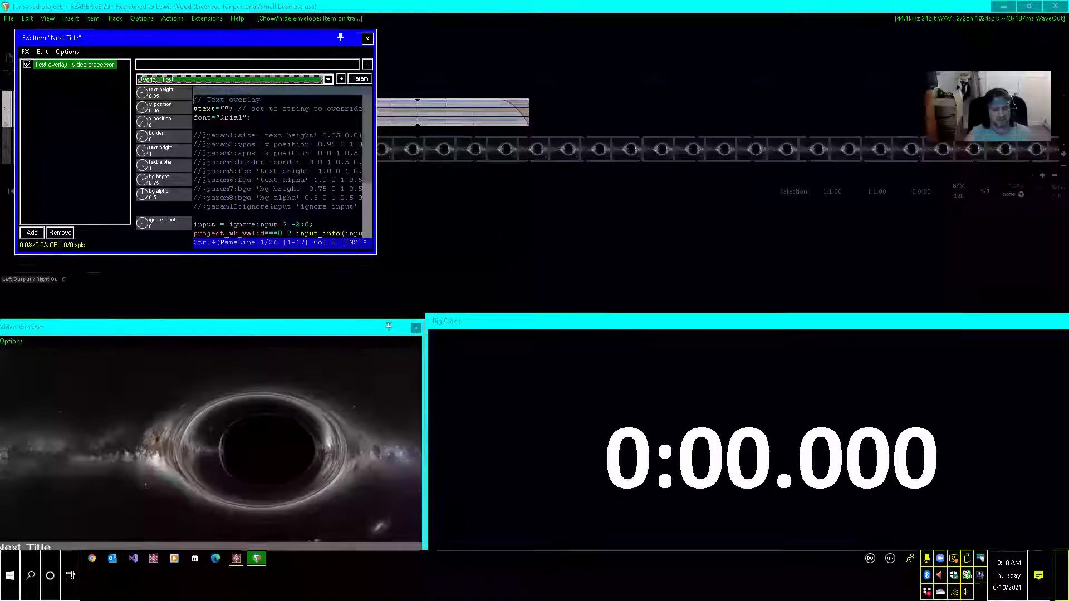
key("Escape")
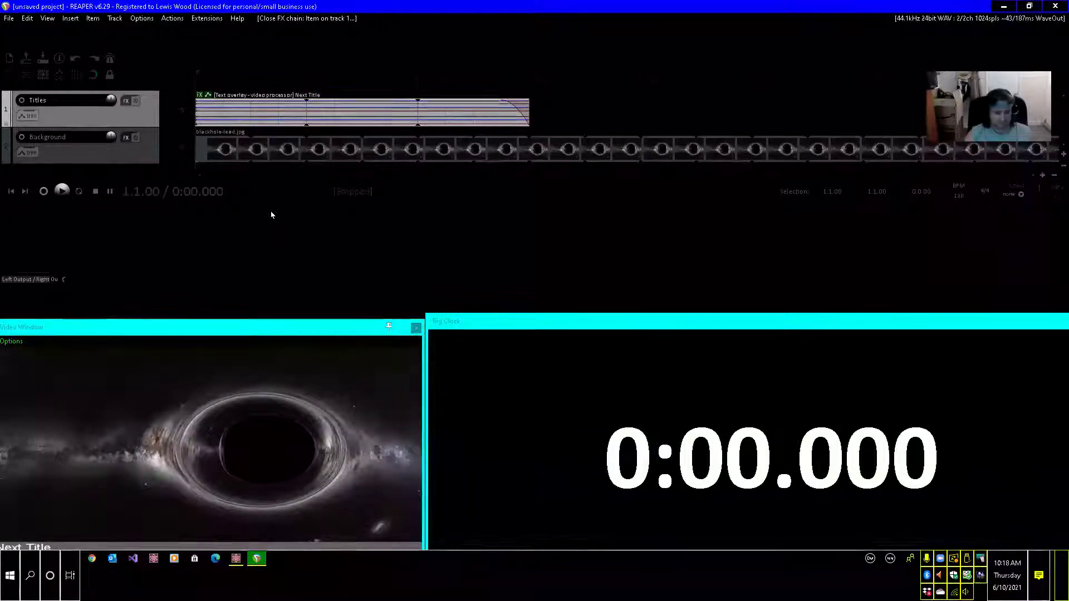
Select the Next Title item for copying and insert a track named Temp below the Background track
key("ctrl+Left")
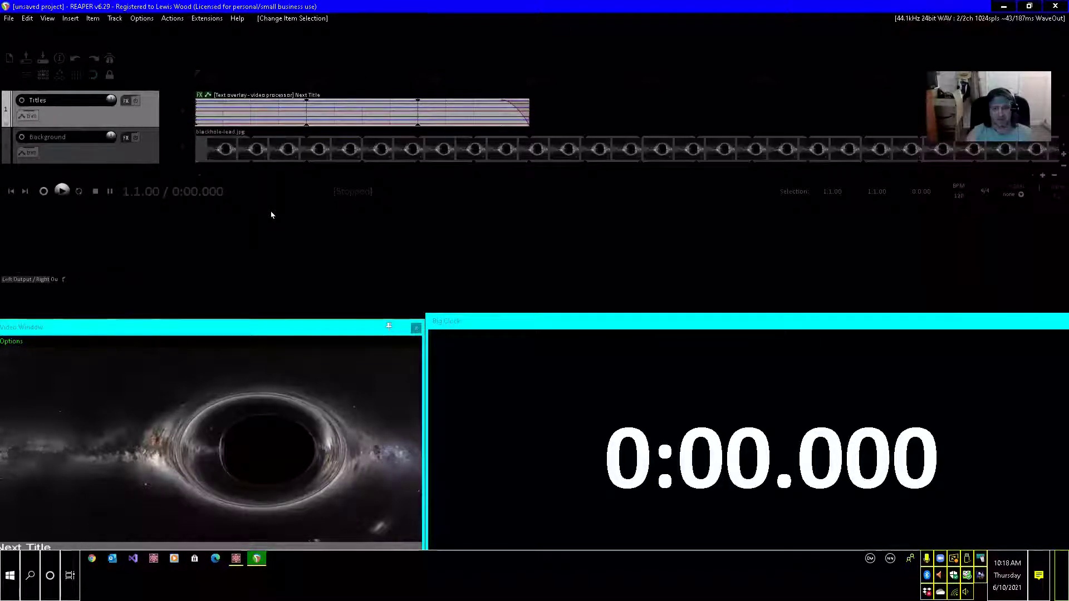
key("Down")
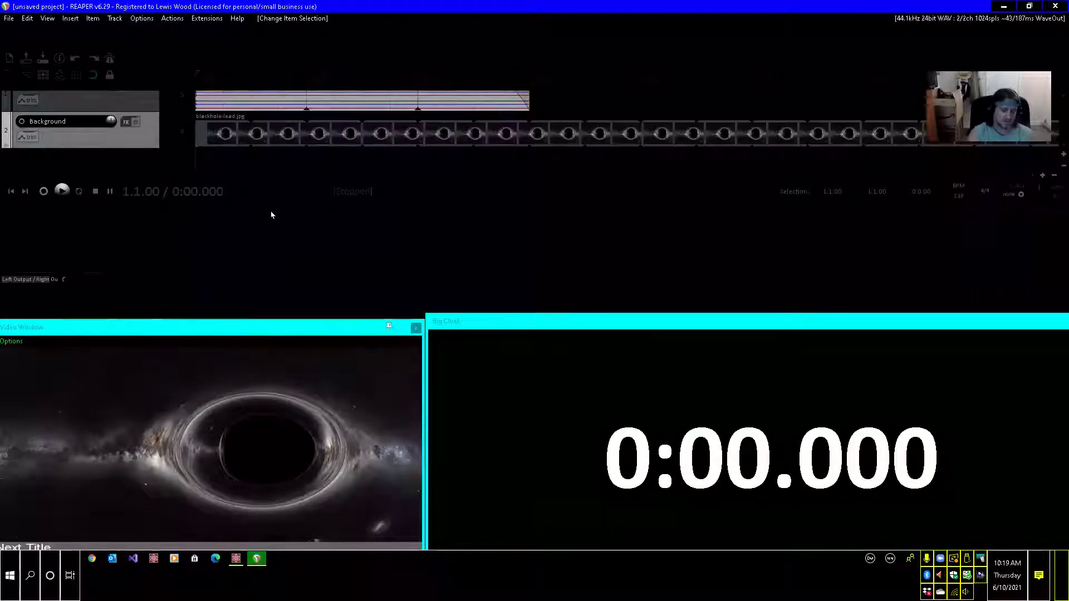
key("ctrl+t")
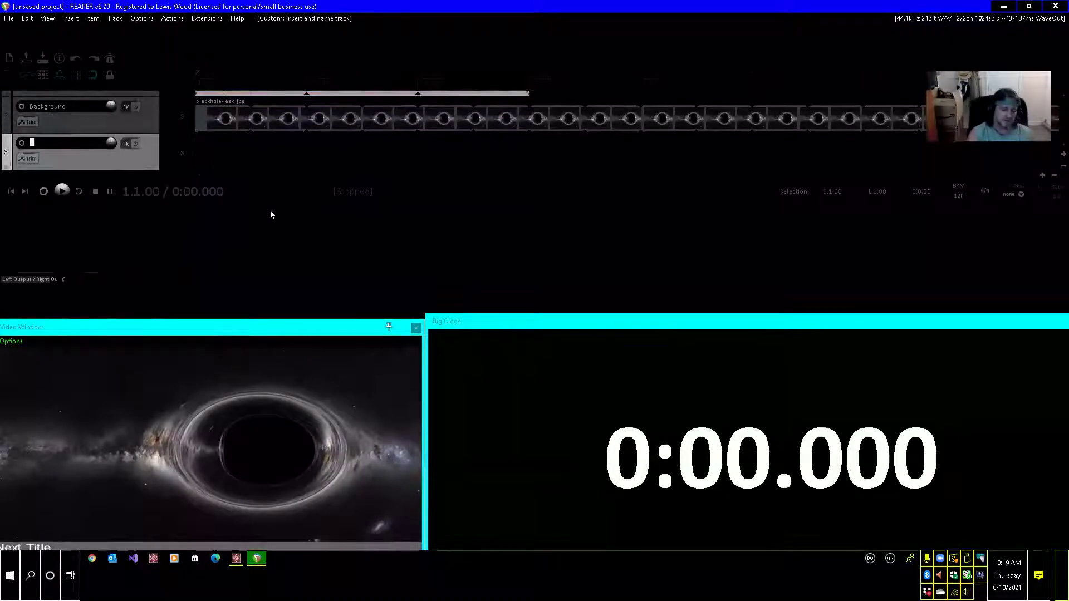
type("Te")
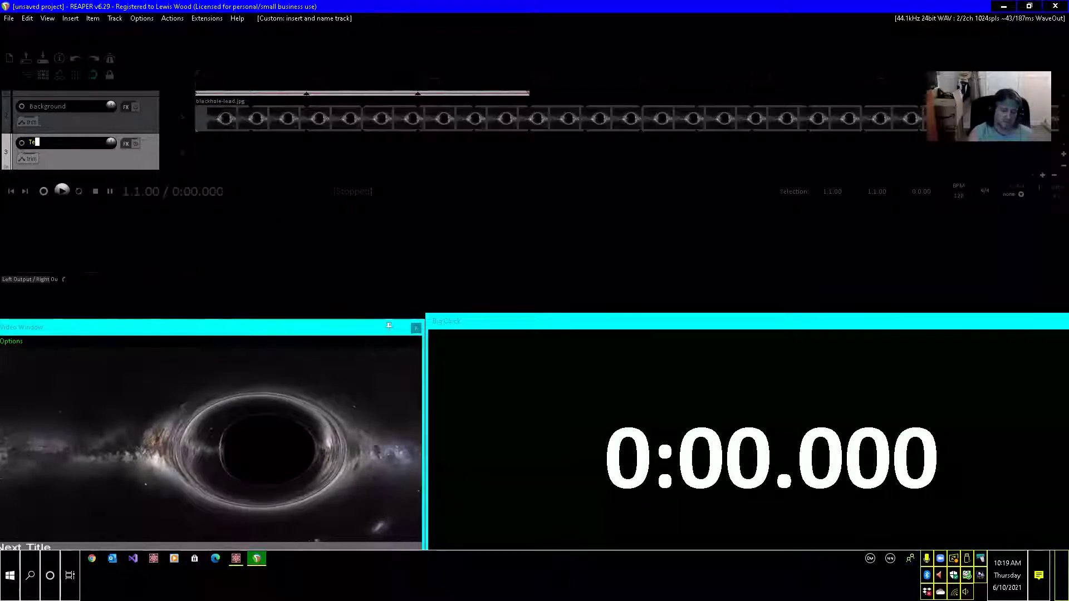
type("mp")
key("Return")
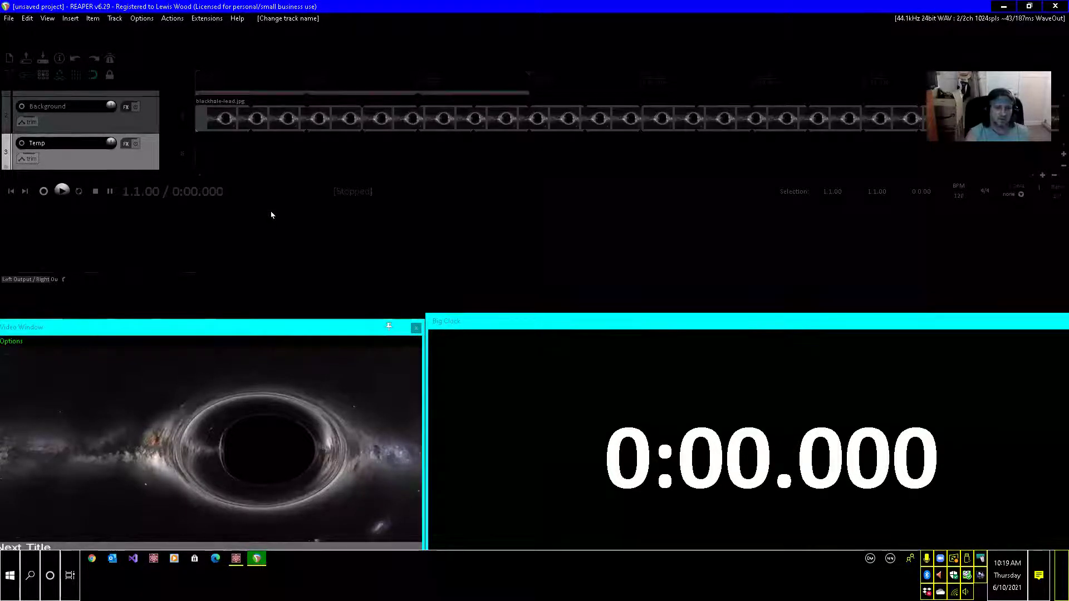
Paste the Next Title item onto the Temp track at the project start and mute that track
key("ctrl+v")
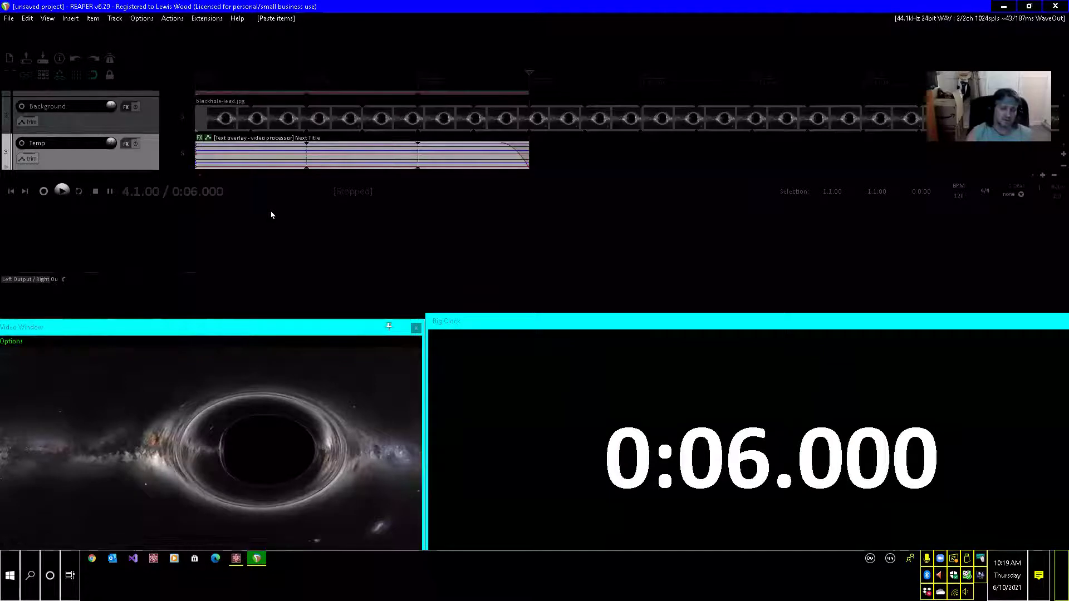
key("Up")
key("Down")
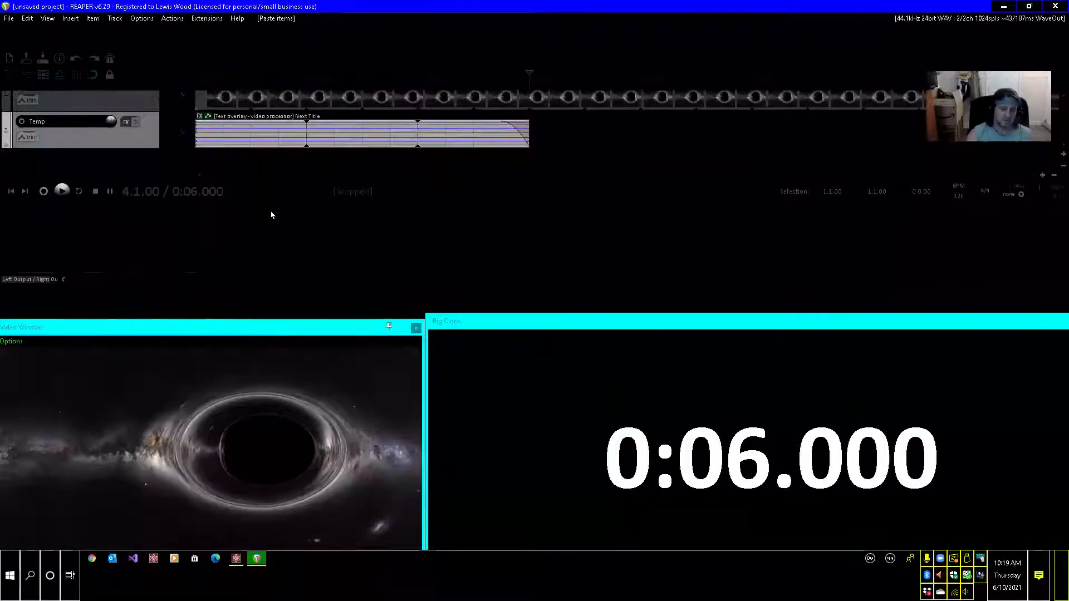
key("ctrl+a")
key("Home")
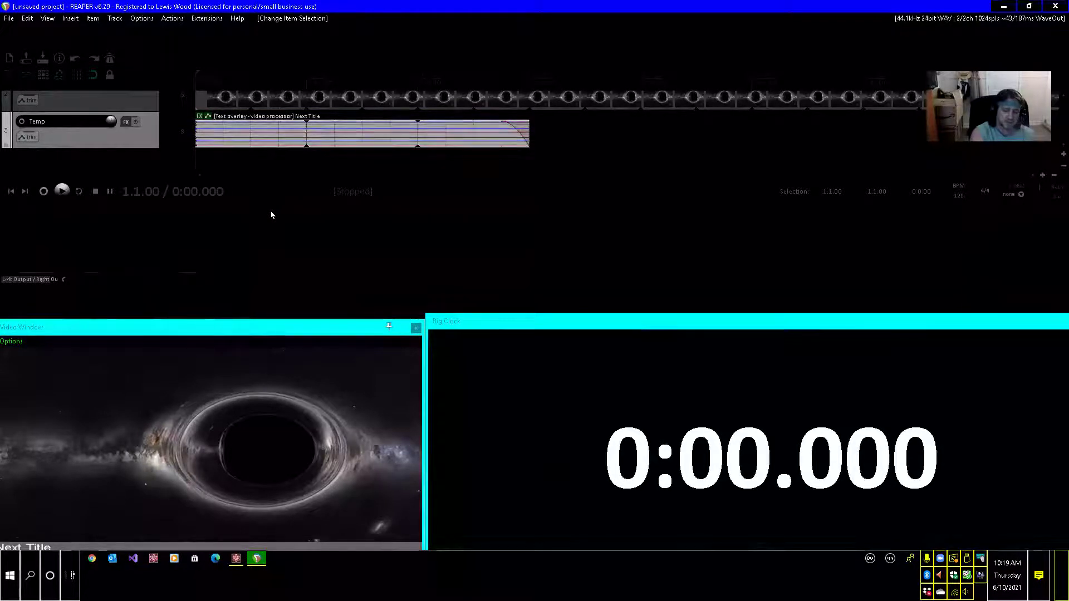
key("F5")
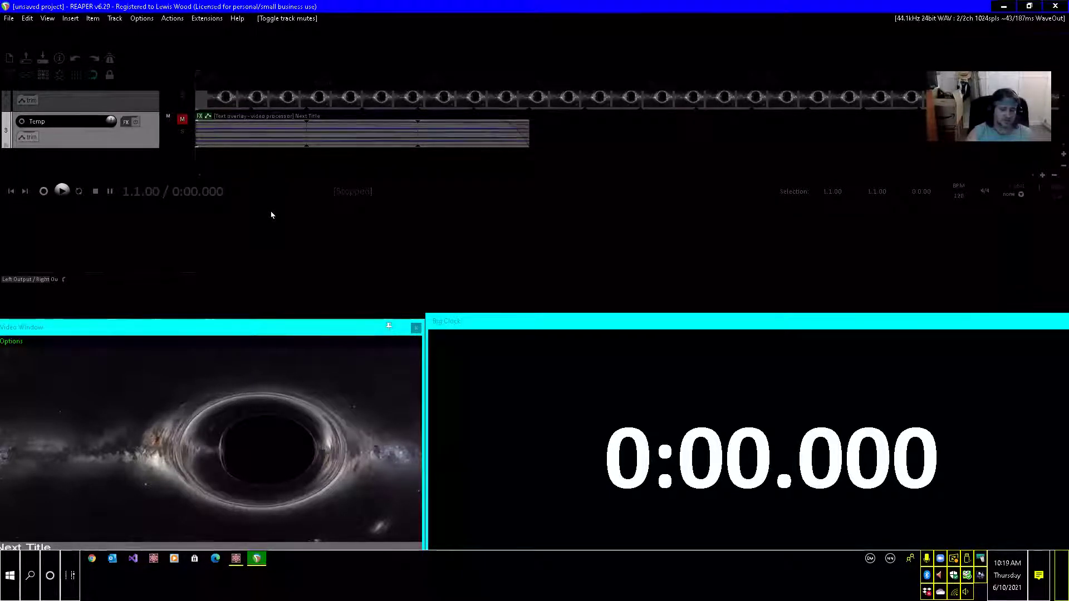
Select the Next Title item on the Titles track and enter 1 for the text size envelope's point at 1.1.00
key("Up")
key("Up")
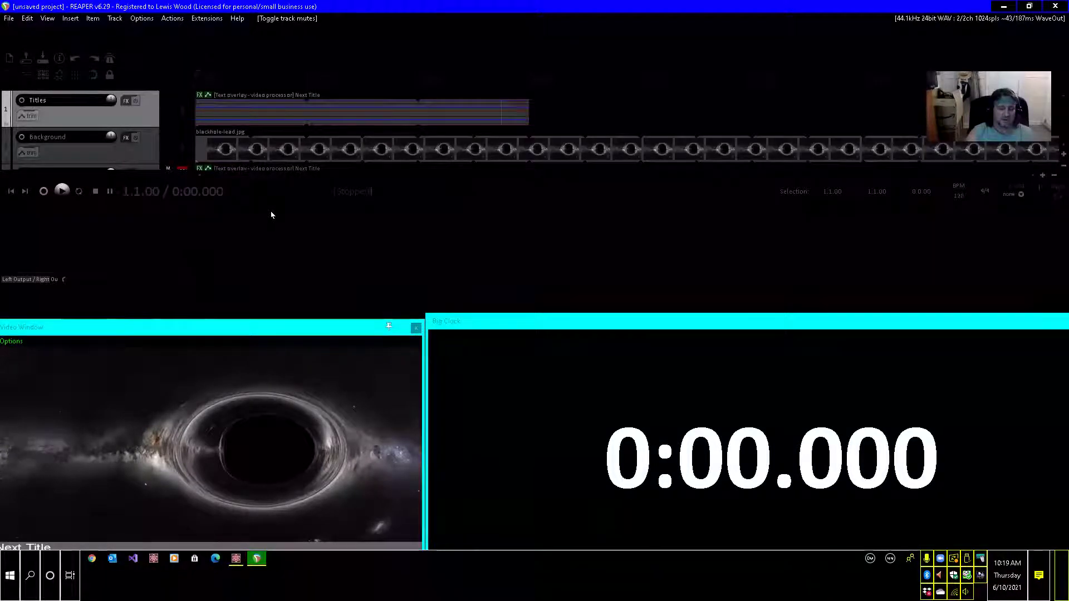
key("ctrl+Right")
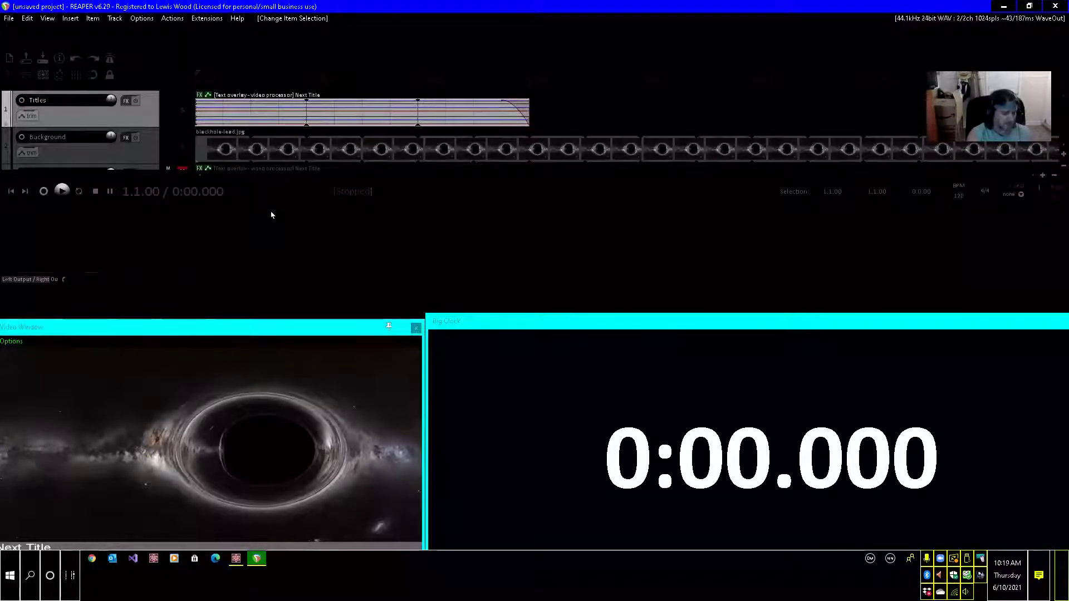
key("e")
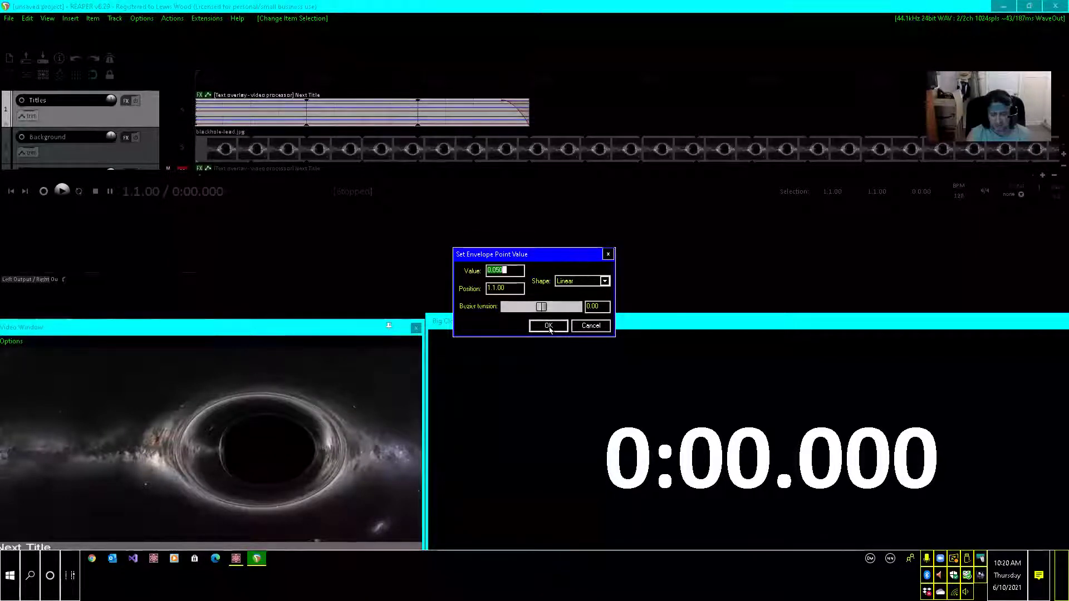
type("1")
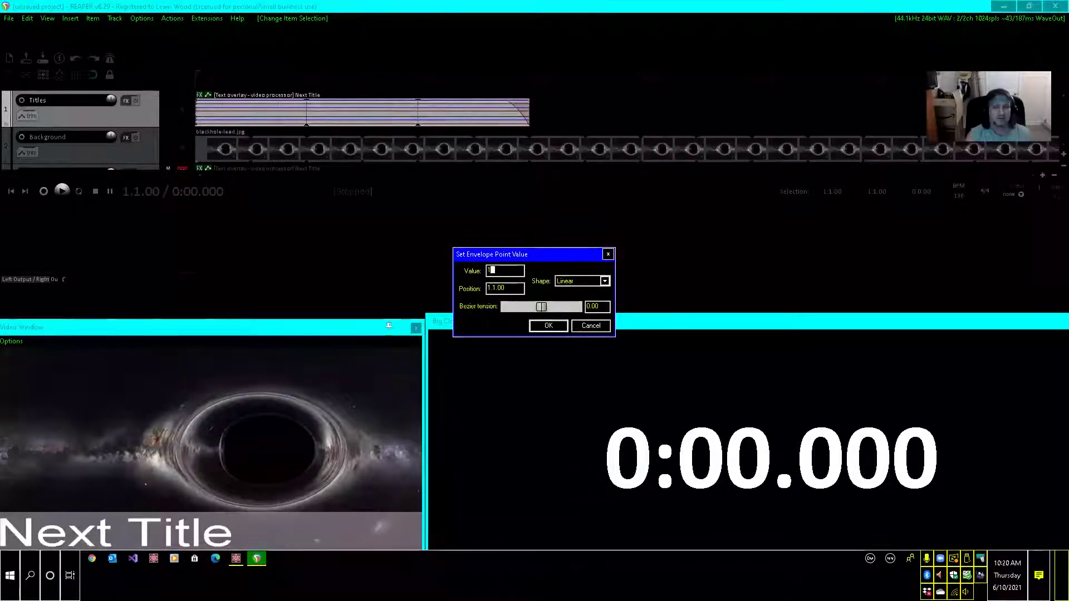
left_click(549, 327)
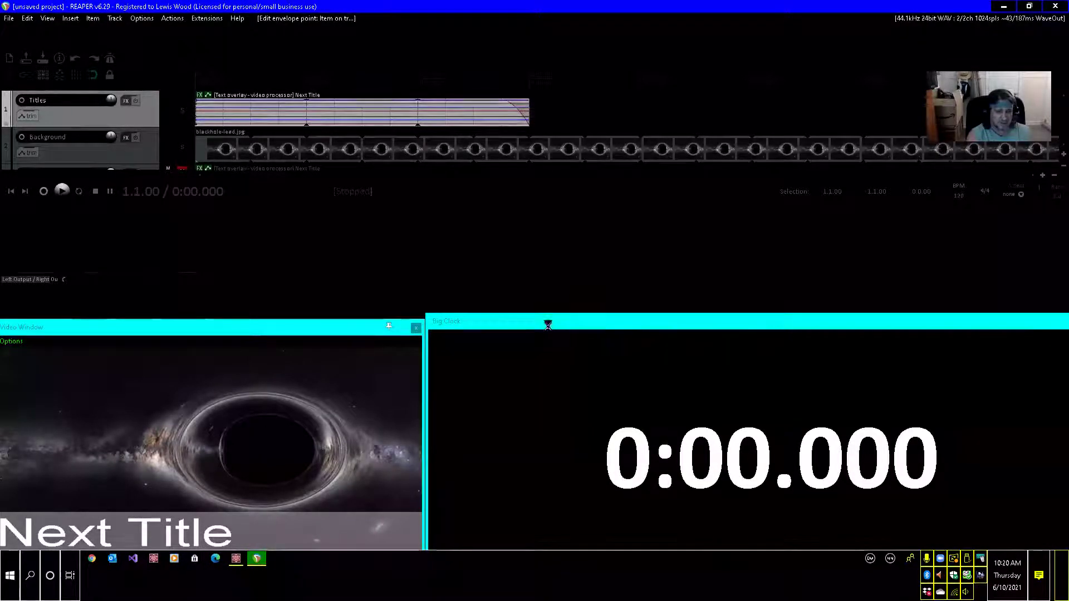
key("ctrl+shift+e")
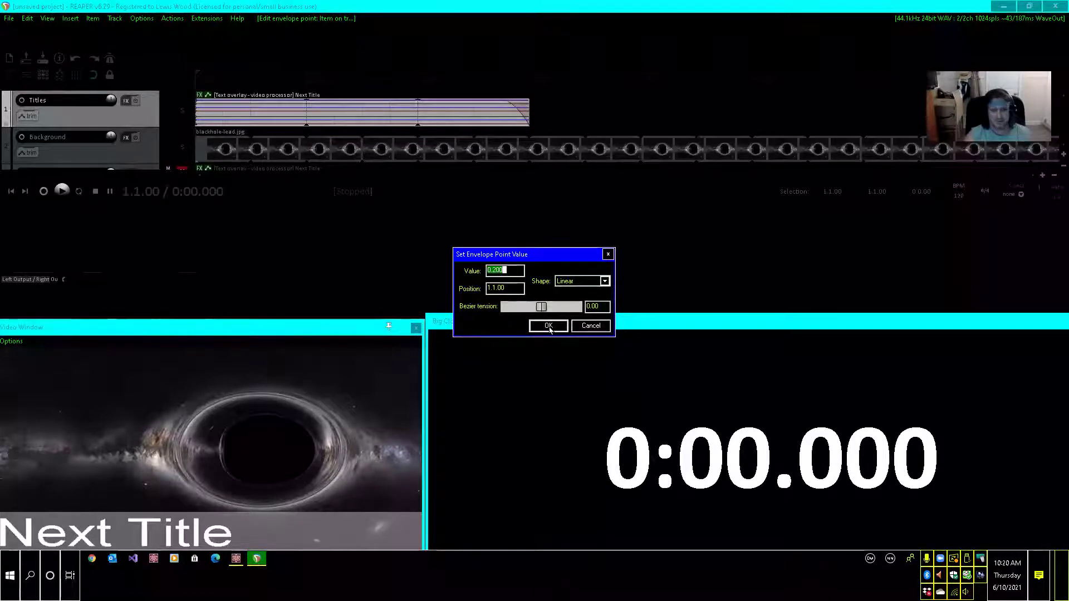
left_click(548, 327)
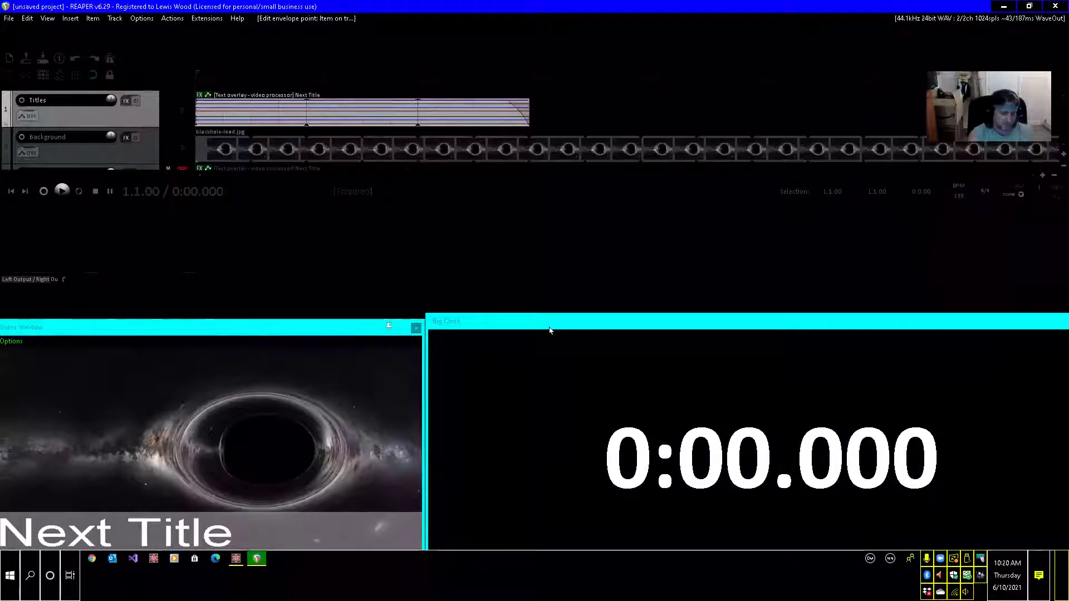
Set the title's vertical and horizontal position envelope points at 1.1.00 to 0.5 each
key("shift+e")
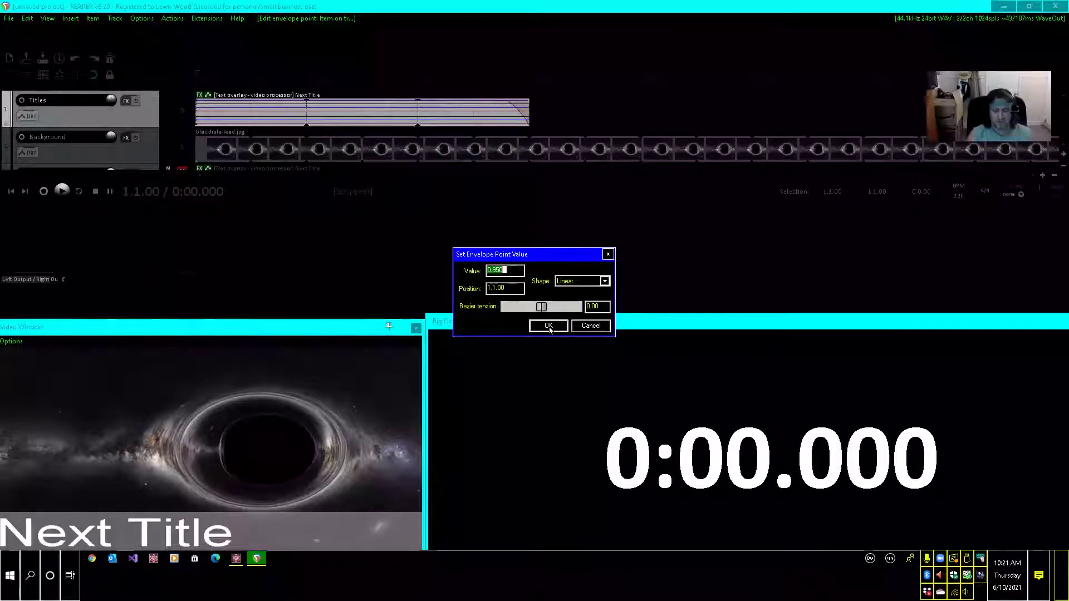
type("0")
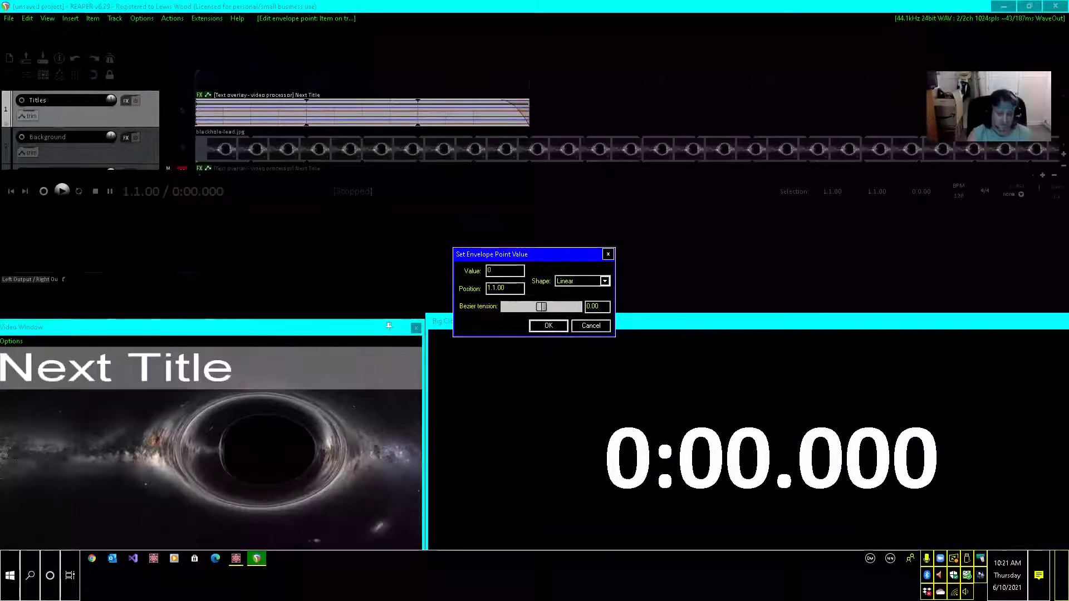
type(".5")
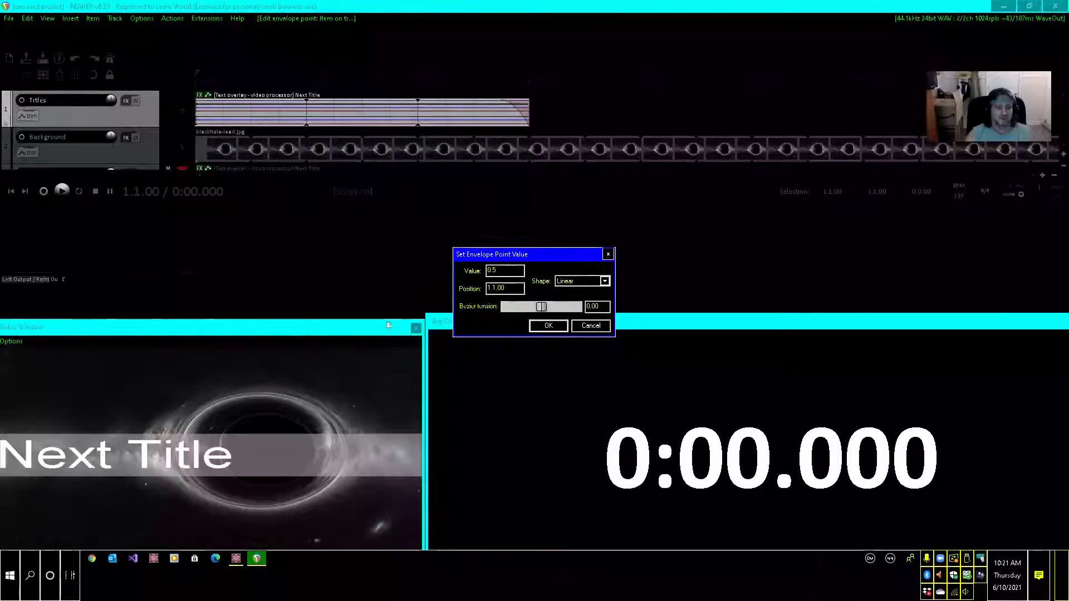
left_click(548, 327)
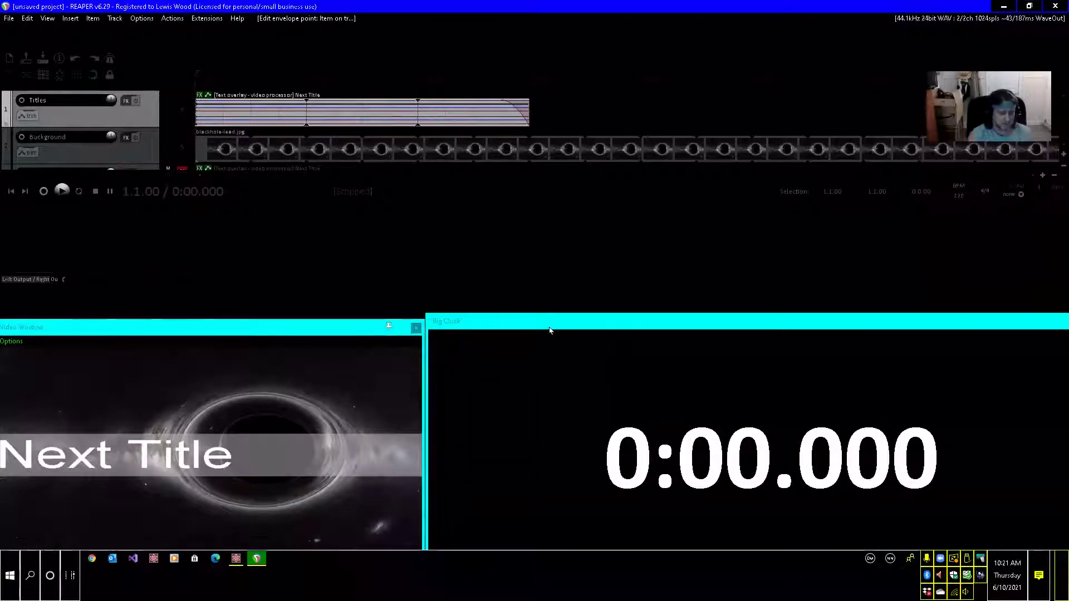
key("Return")
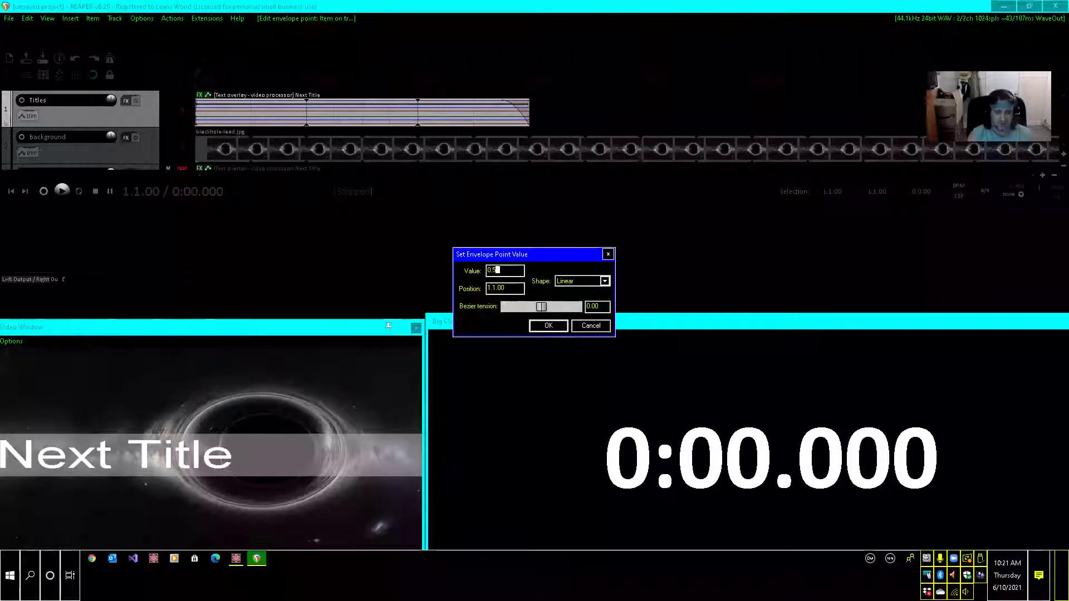
key("Return")
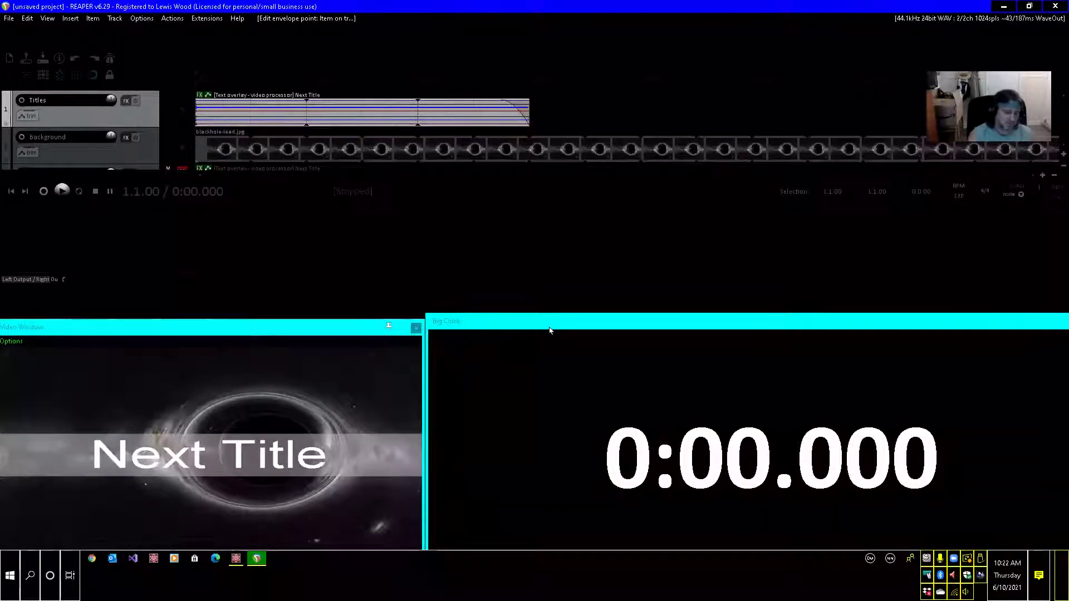
Inspect the values of the background padding and text brightness envelope points at 1.1.00
key("e")
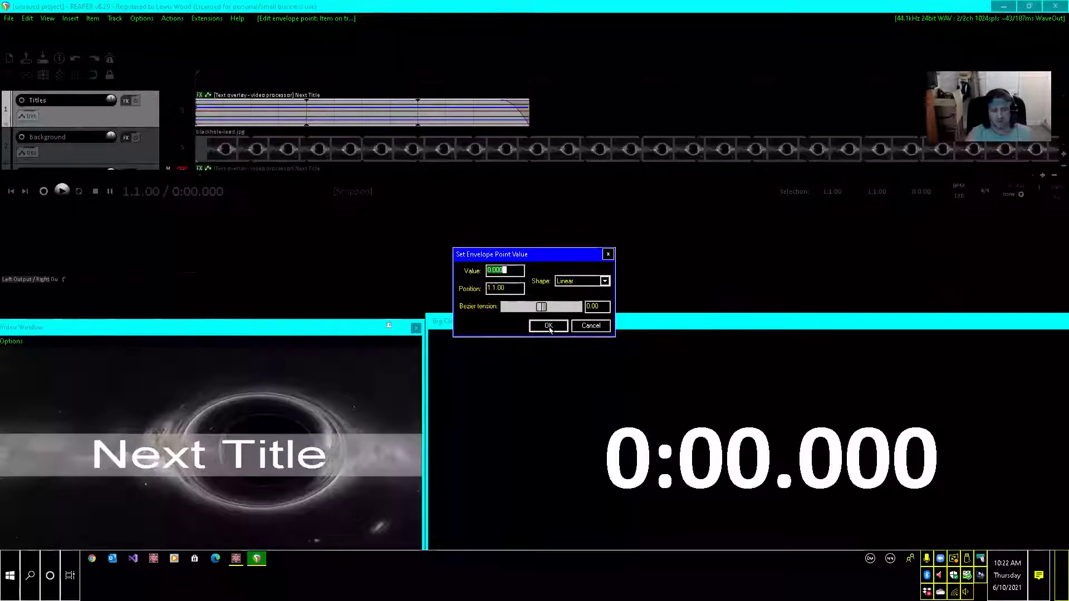
left_click(549, 327)
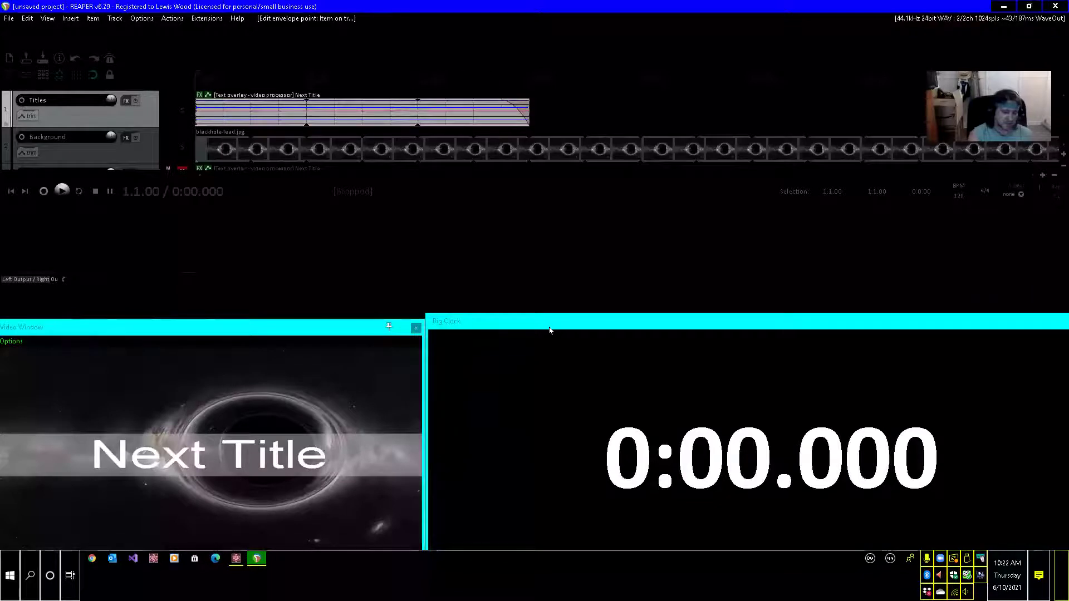
key("e")
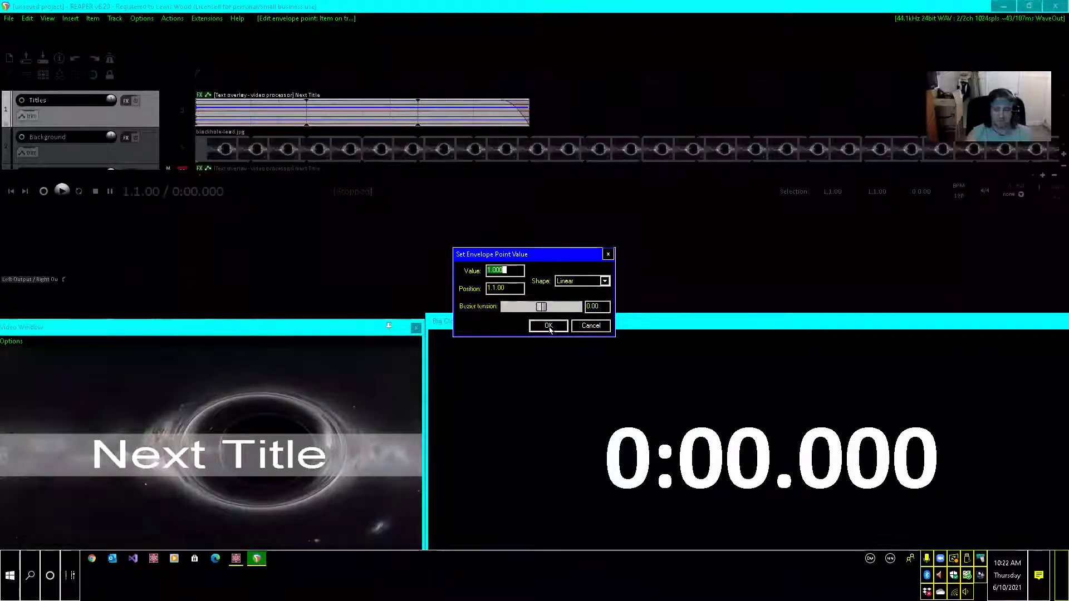
left_click(548, 326)
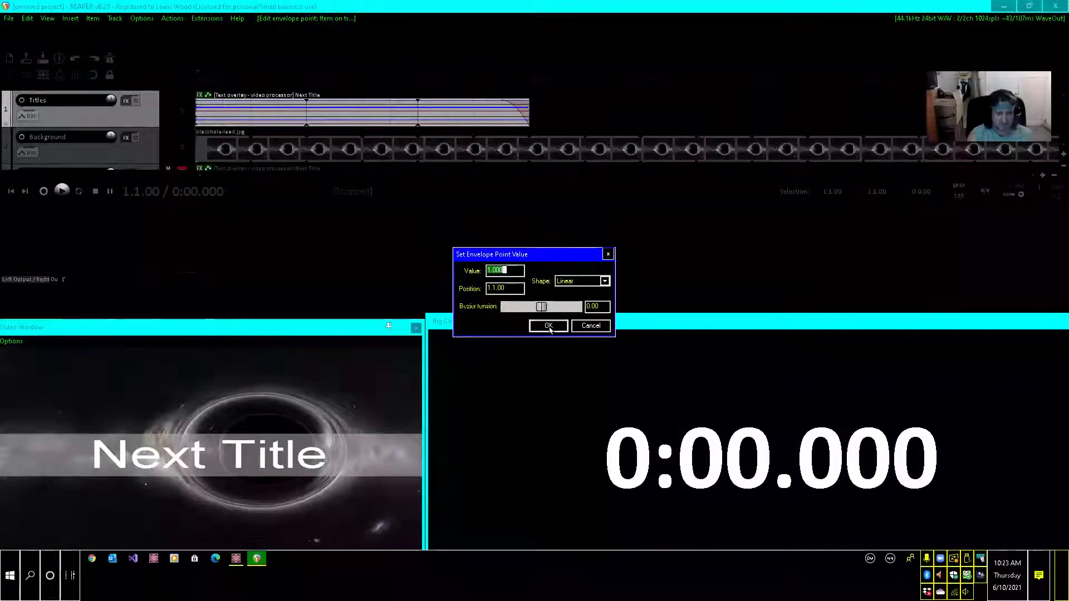
Try a value of 0 for the text alpha envelope point at 1.1.00 and restore it to 1
type("0")
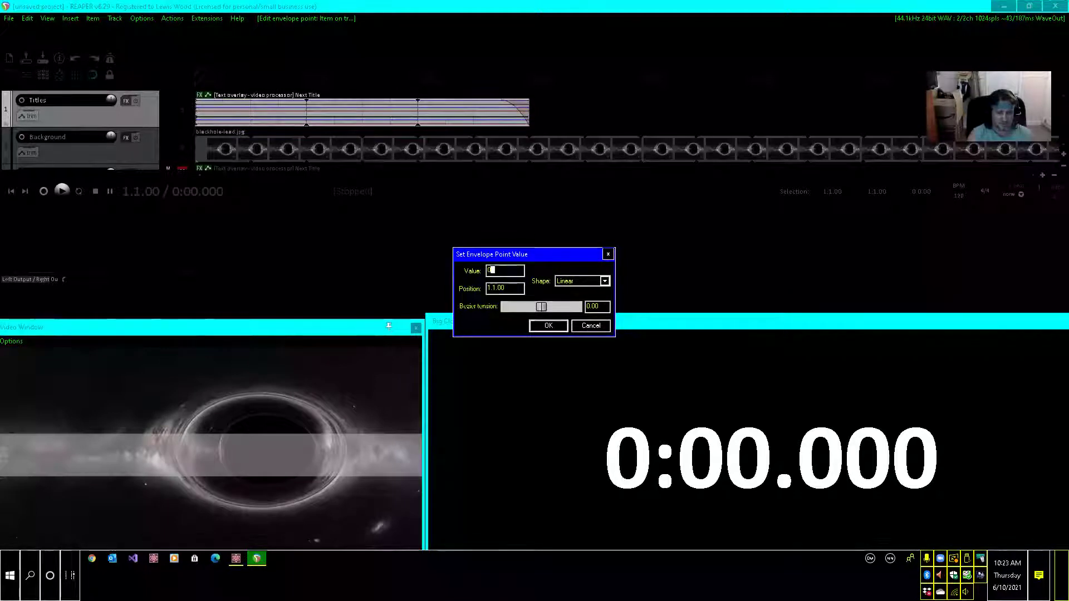
key("BackSpace")
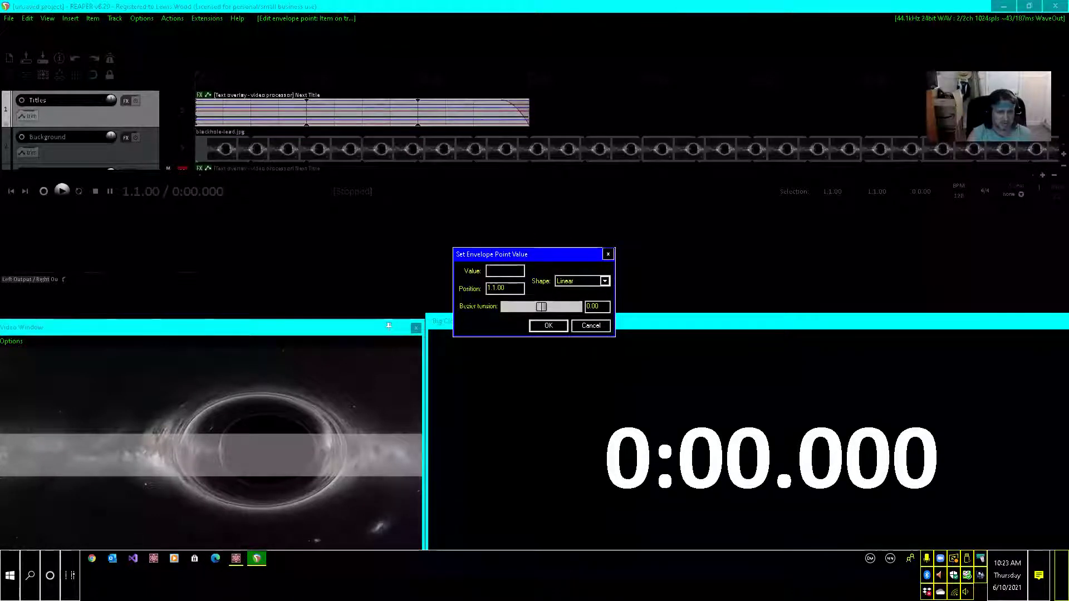
type("1.")
left_click(548, 327)
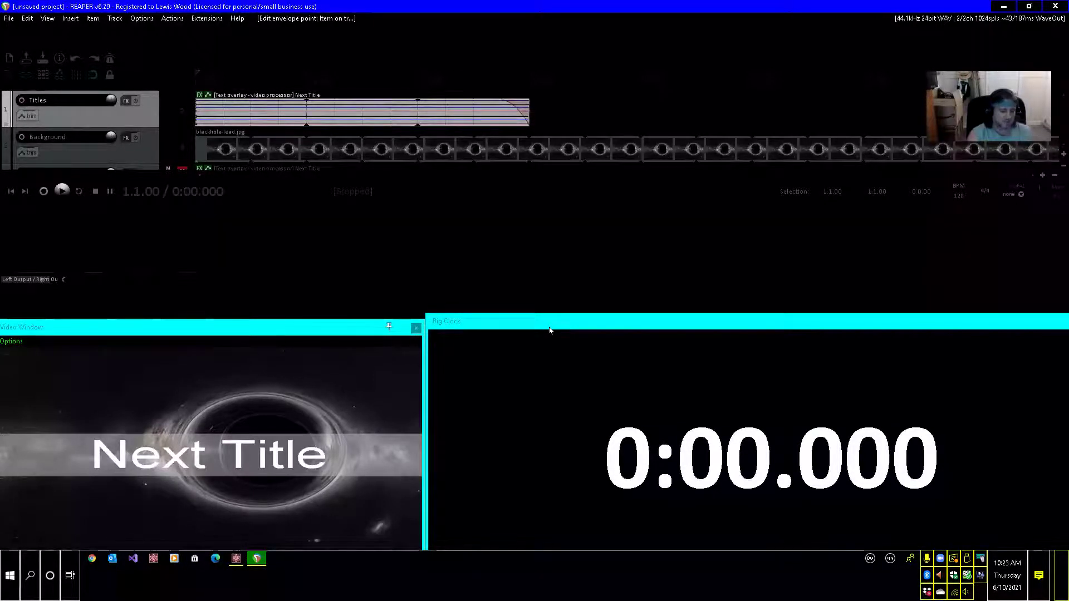
Set the bg bright envelope point at 1.1.00 to 0 and the bg alpha envelope point there to 0.2
key("e")
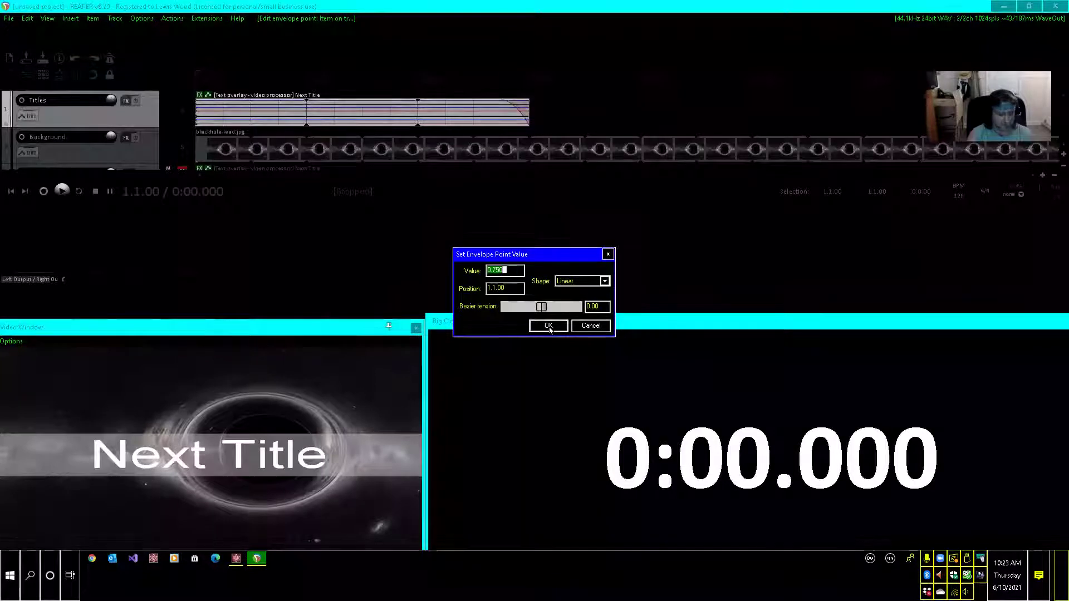
type("0")
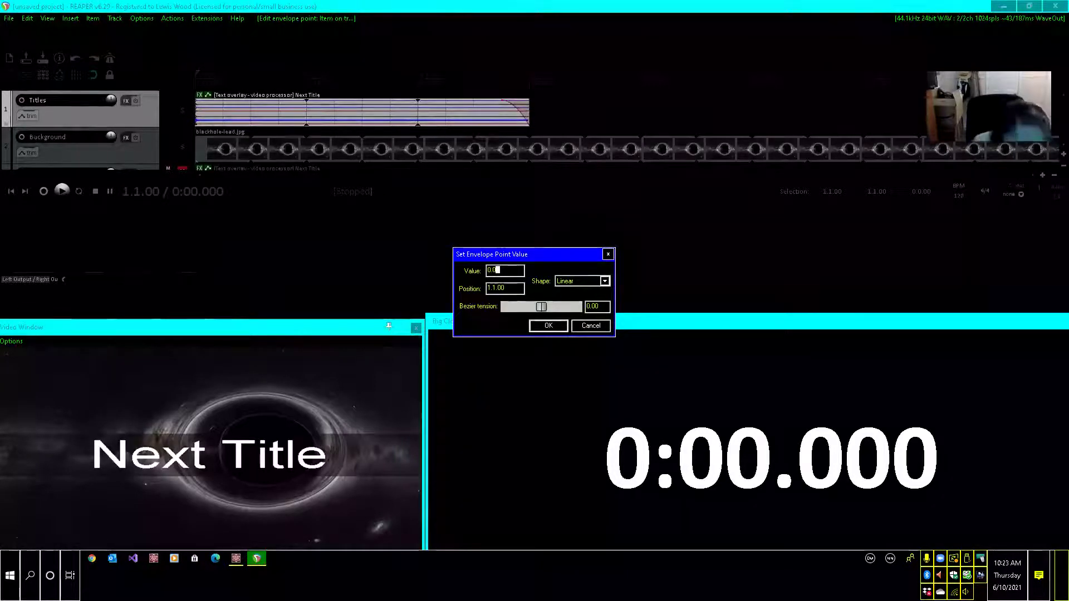
left_click(549, 326)
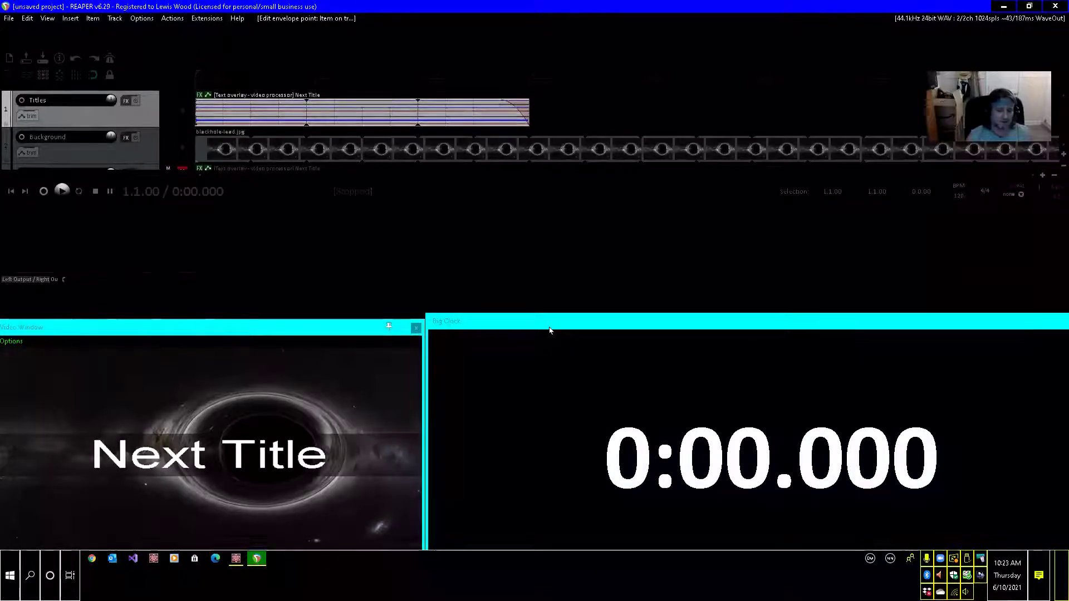
key("e")
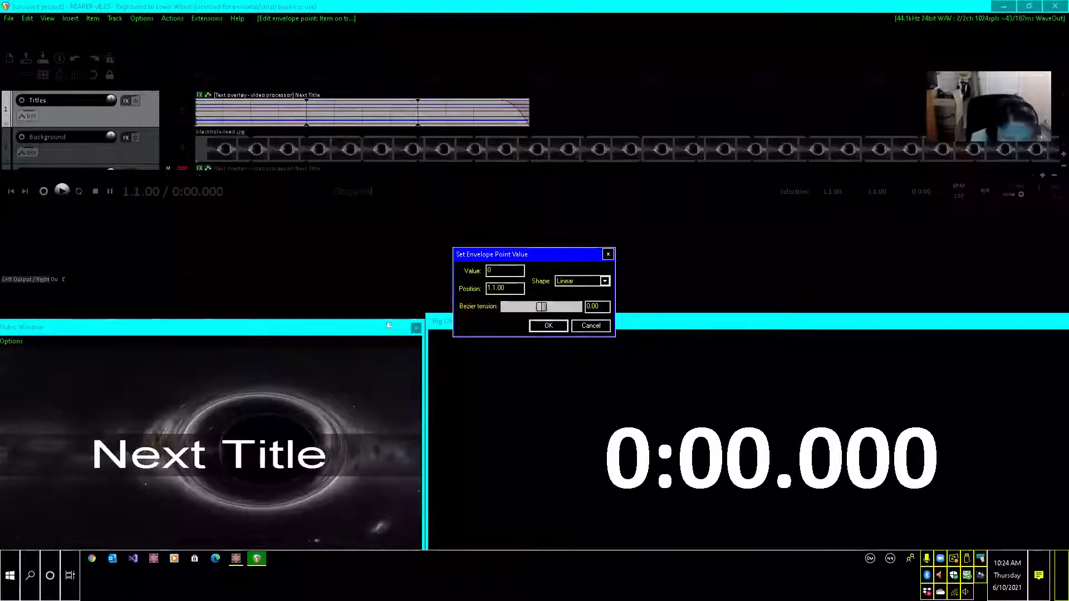
type("2")
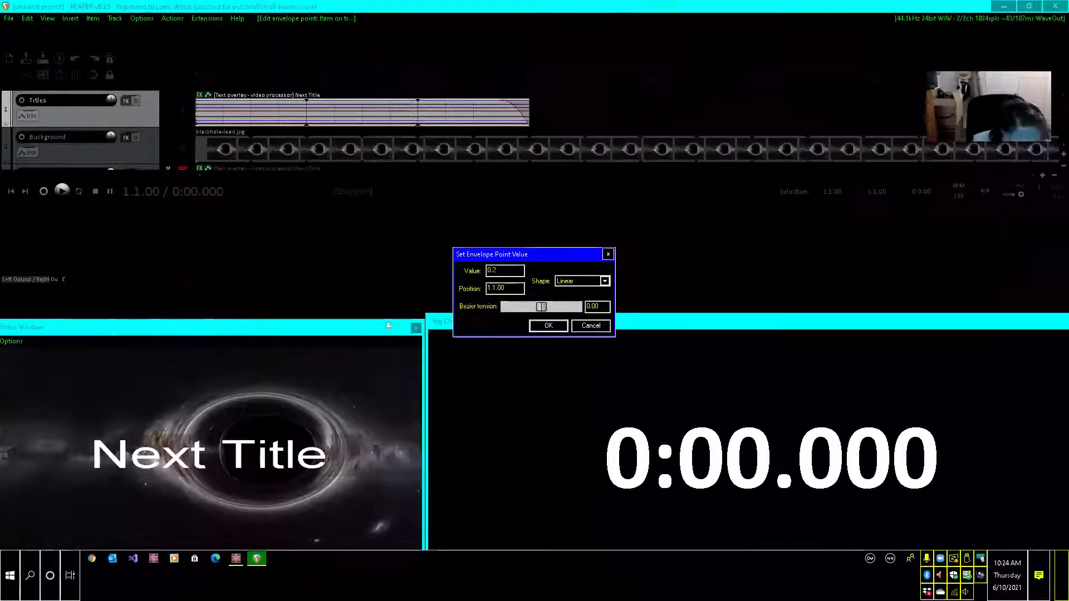
left_click(549, 329)
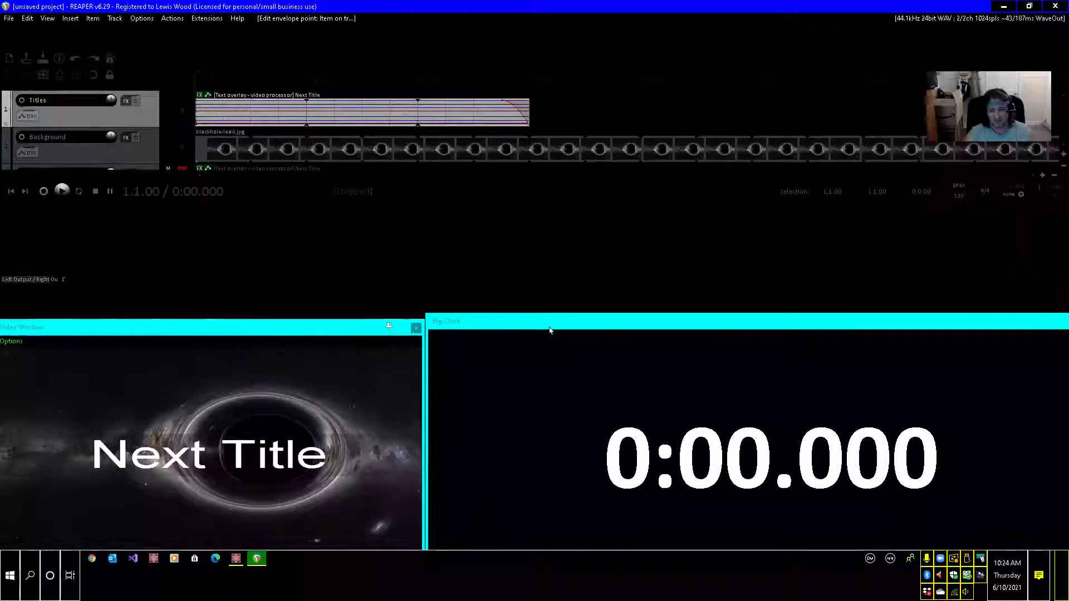
Copy the edited Next Title item from the Titles track and replace the old item on the Temp track with it
key("Down")
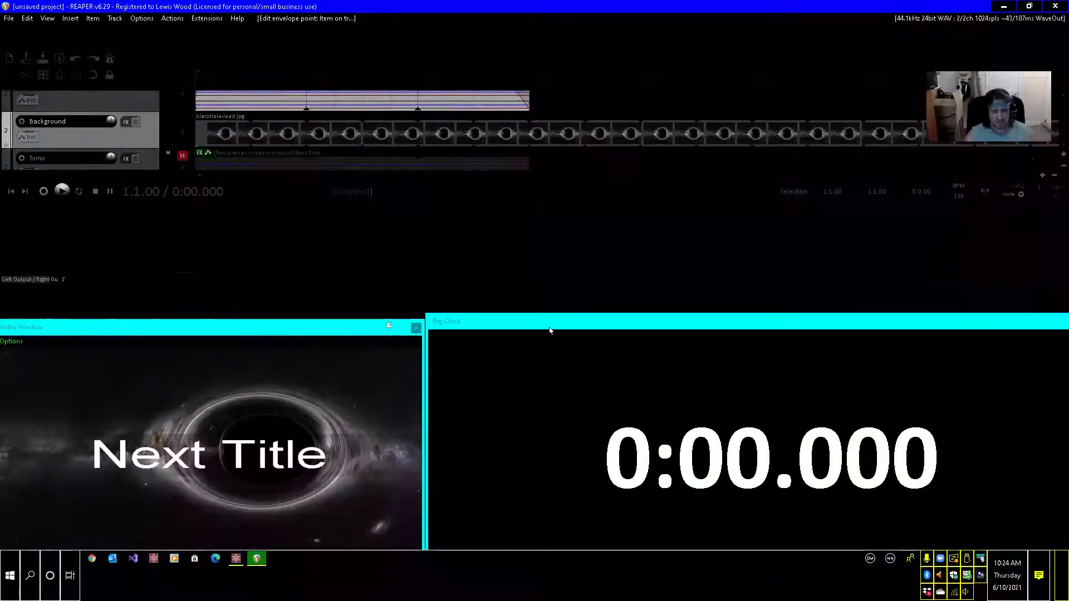
key("Up")
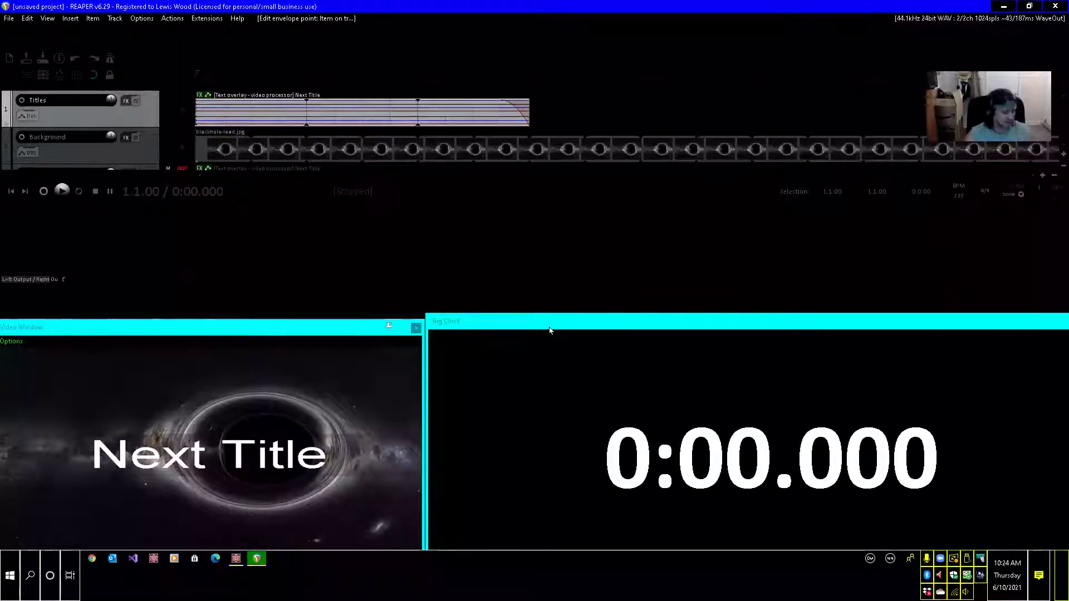
key("ctrl+Left")
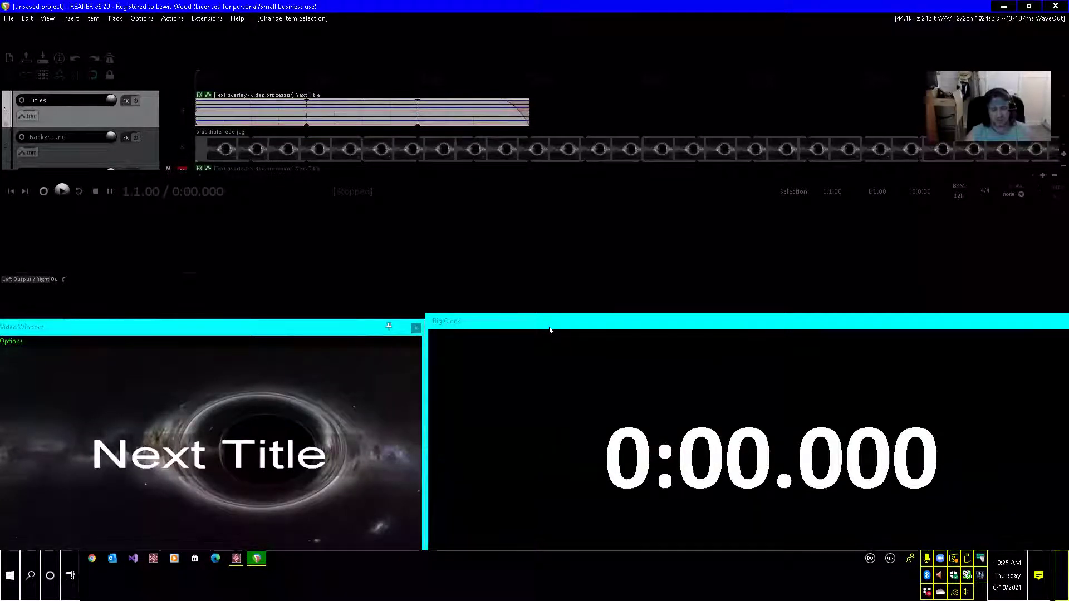
scroll(550, 330, "down", 1)
scroll(549, 330, "down", 2)
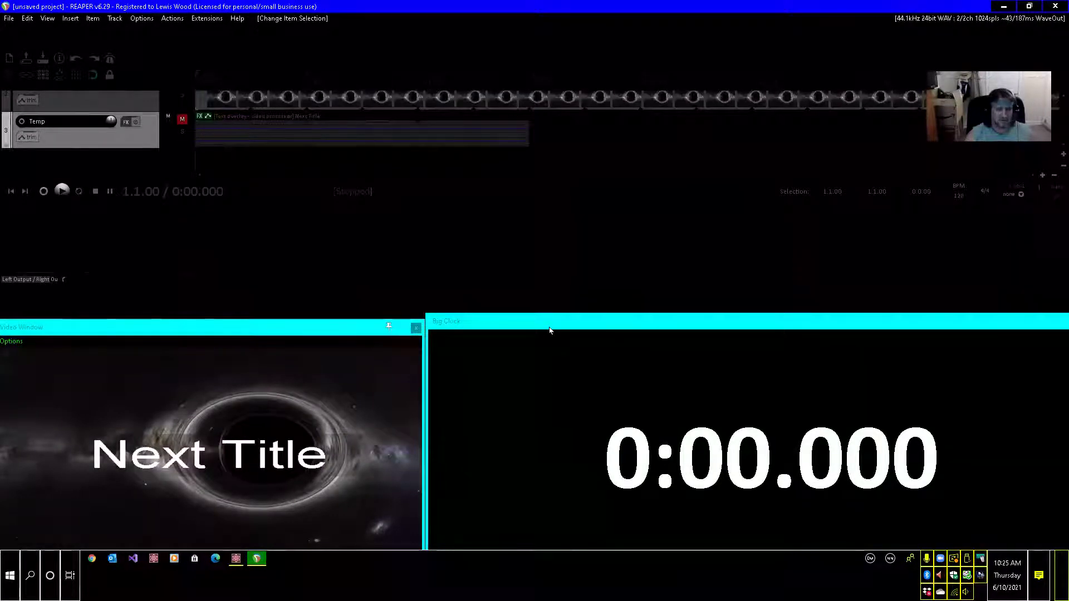
key("ctrl+Right")
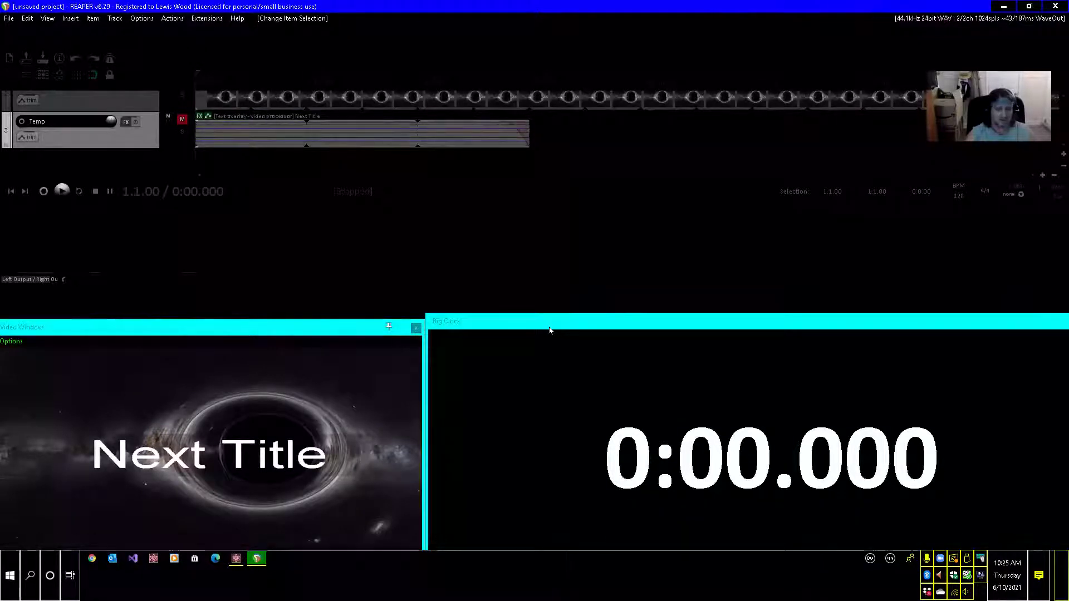
key("Delete")
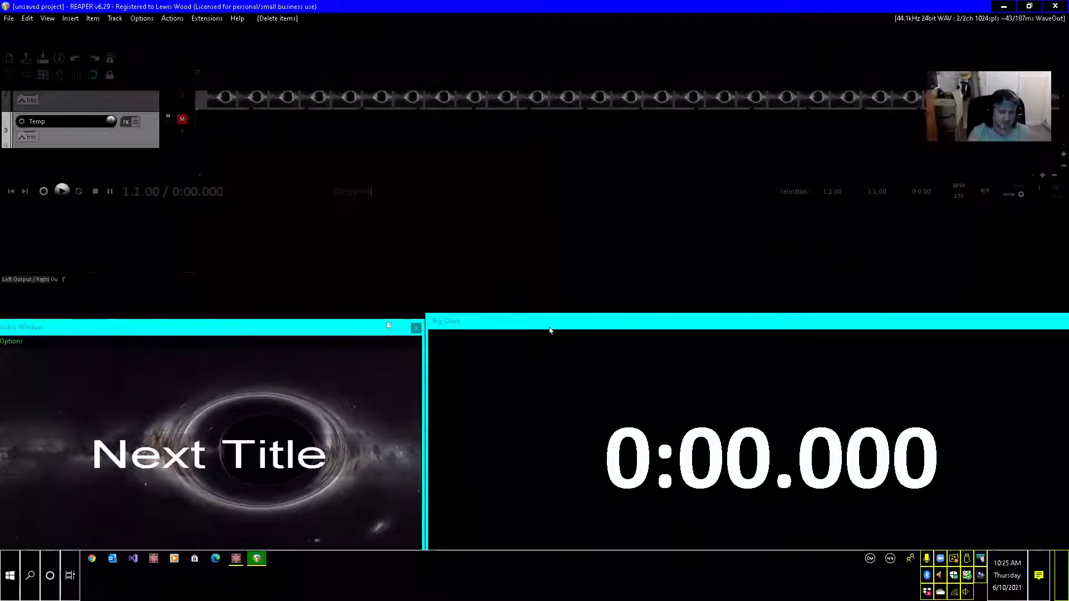
key("ctrl+v")
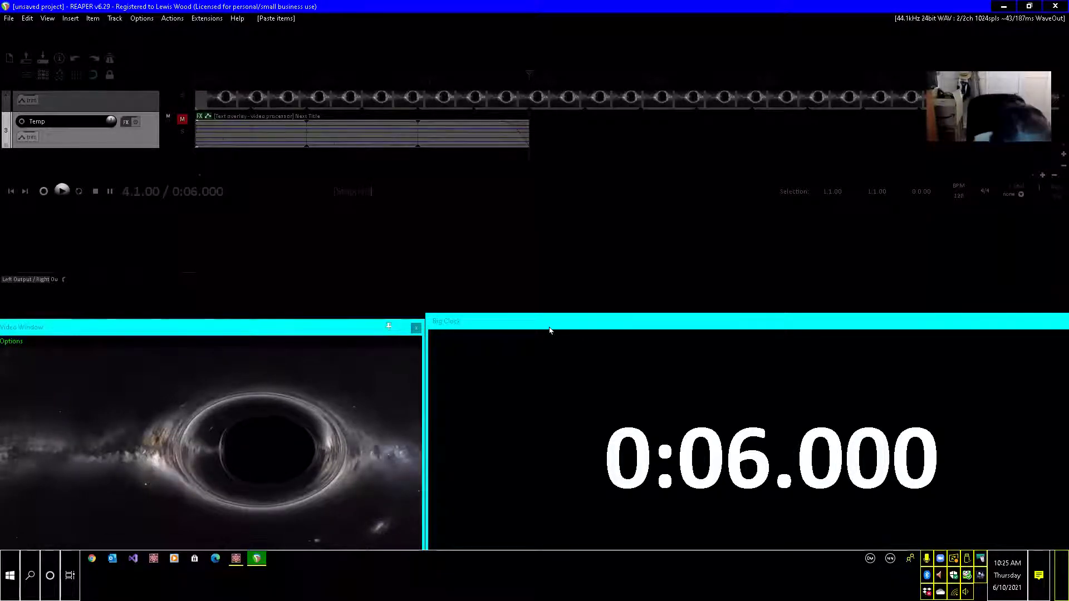
Check the items on the Titles, Background and Temp tracks
key("Up")
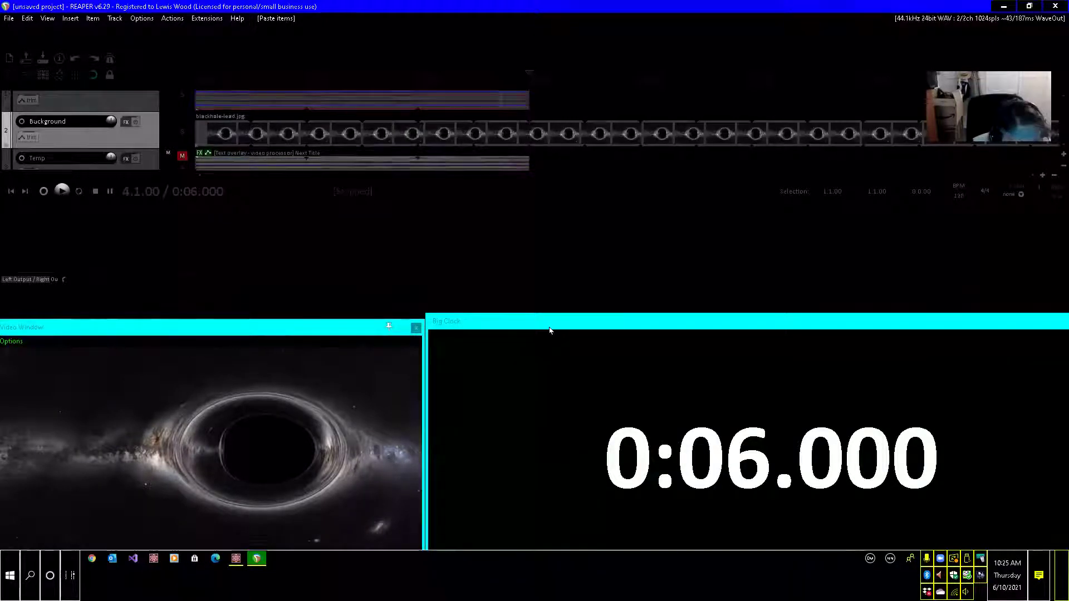
key("Up")
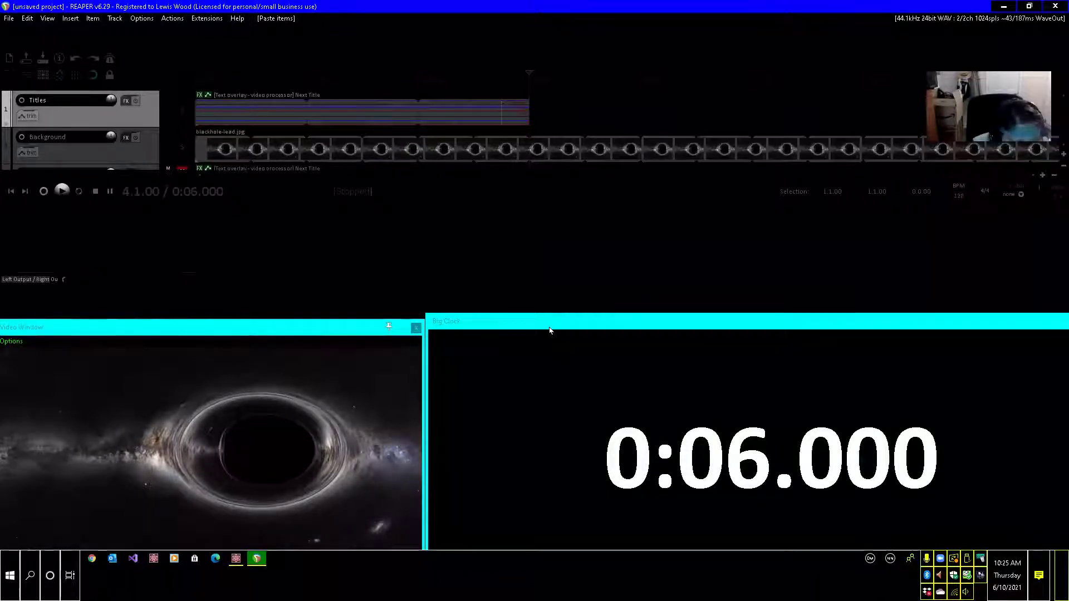
key("Down")
key("Down")
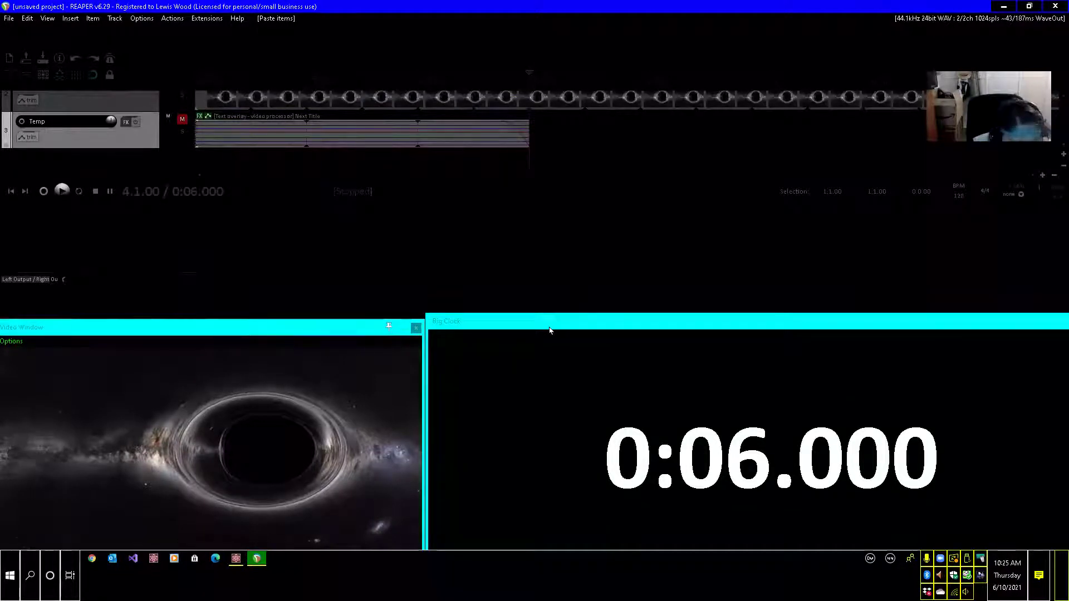
key("Up")
key("Up")
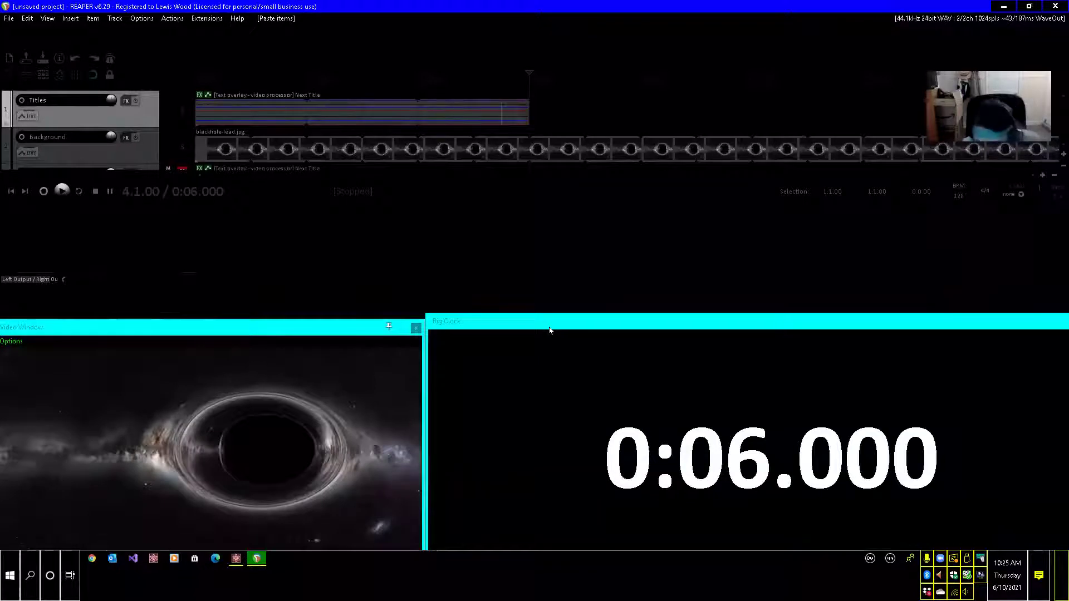
Return the edit cursor to the project start and move from the Temp track's item back to the Titles track
key("Home")
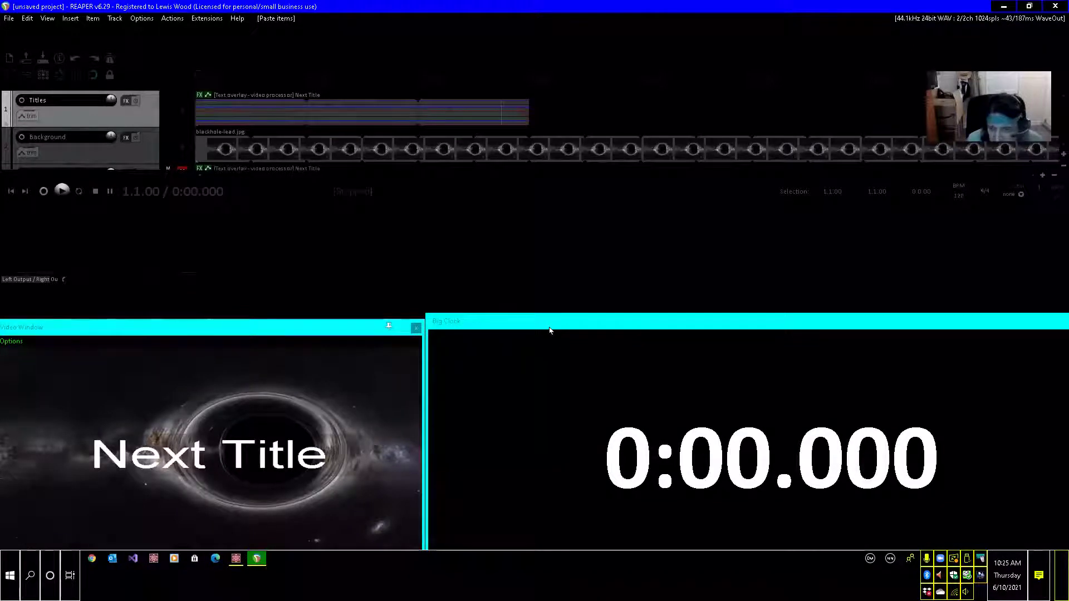
key("Down")
key("Down")
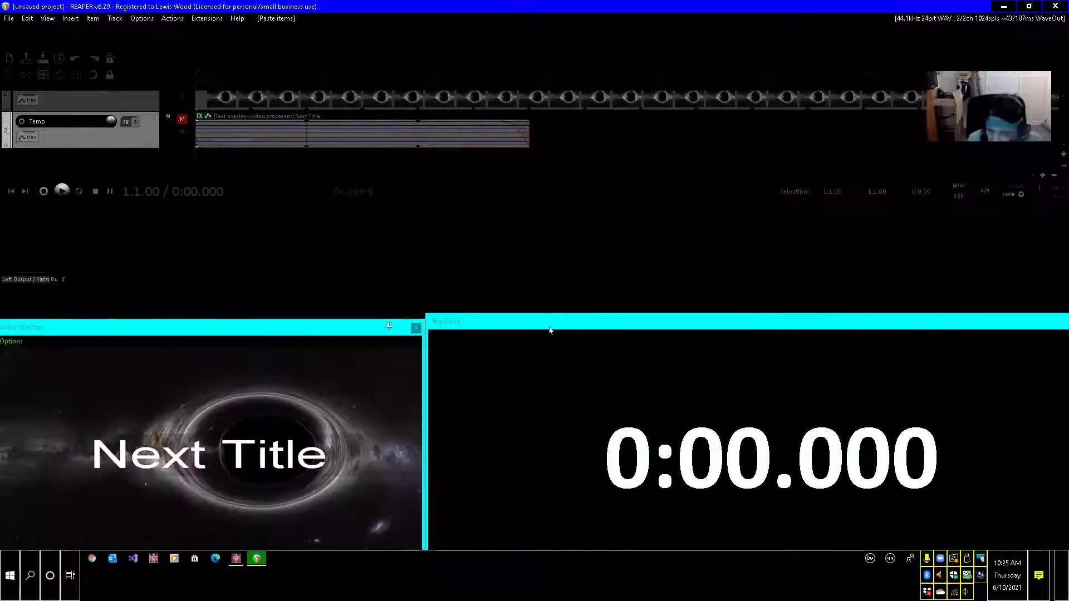
key("ctrl+Right")
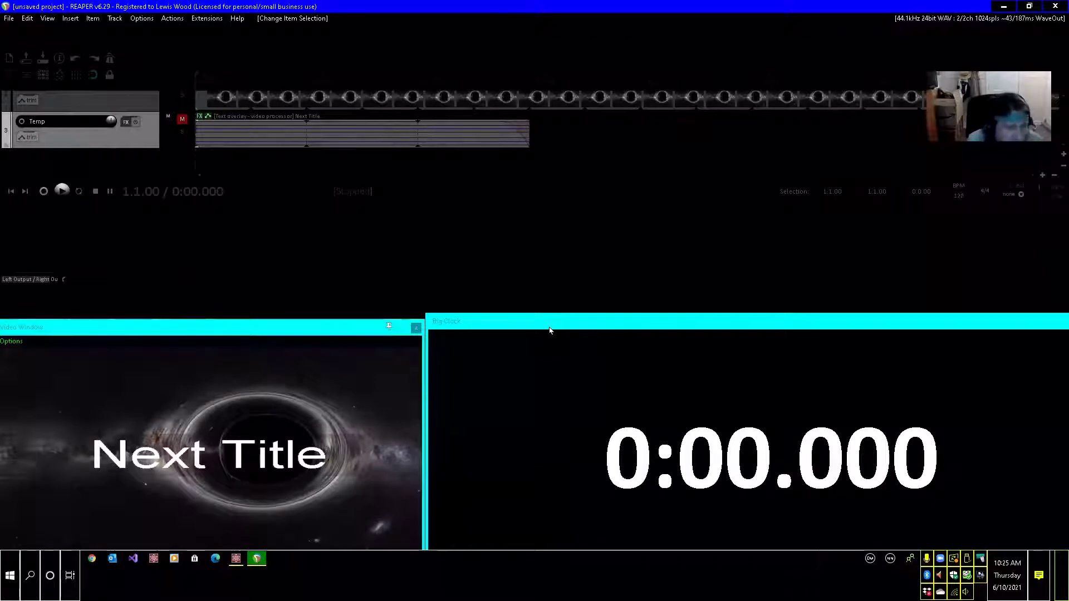
key("ctrl+Up")
key("ctrl+Up")
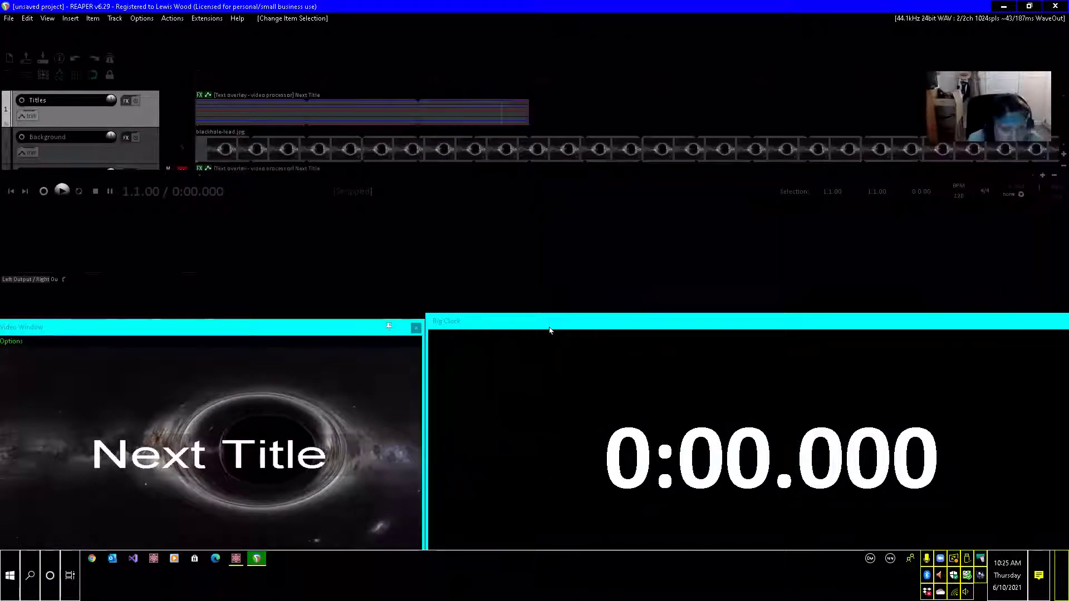
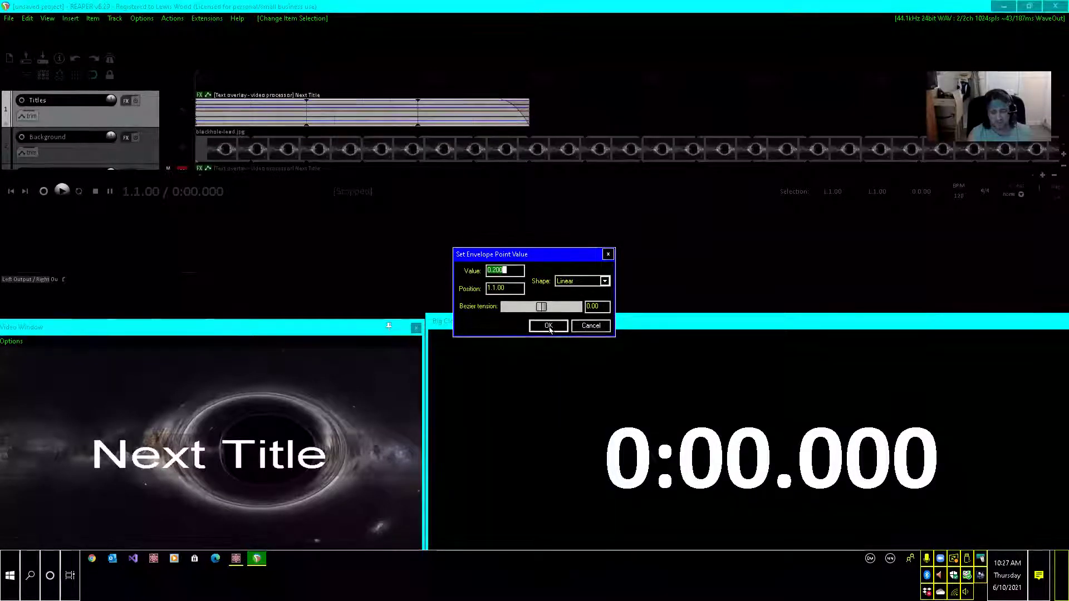
Set the text height envelope point at 1.1.00 of the Next Title item on the Titles track to 0.15
type("0.")
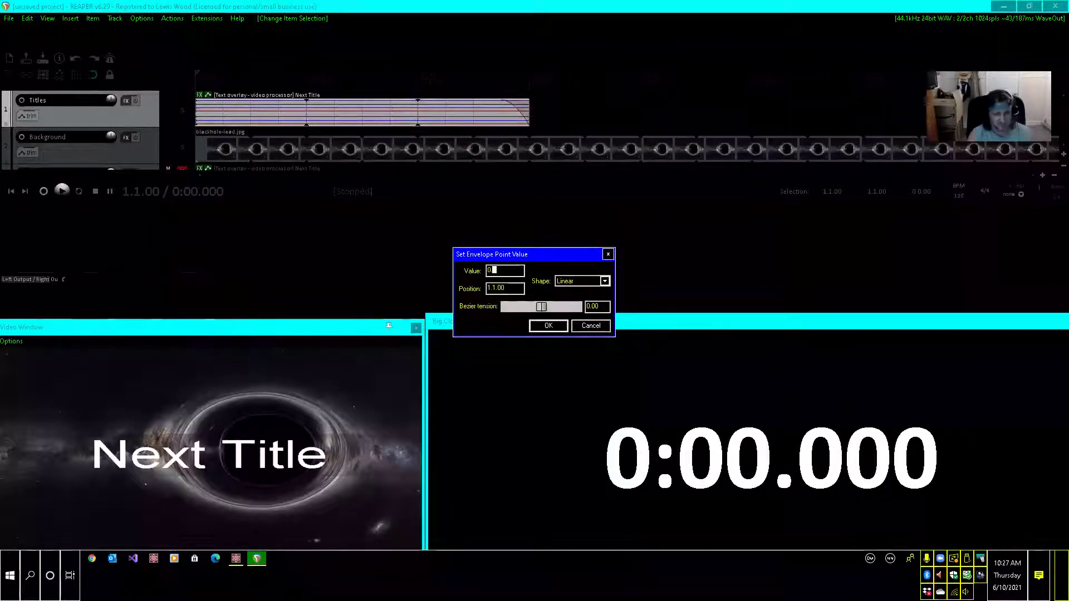
type("15")
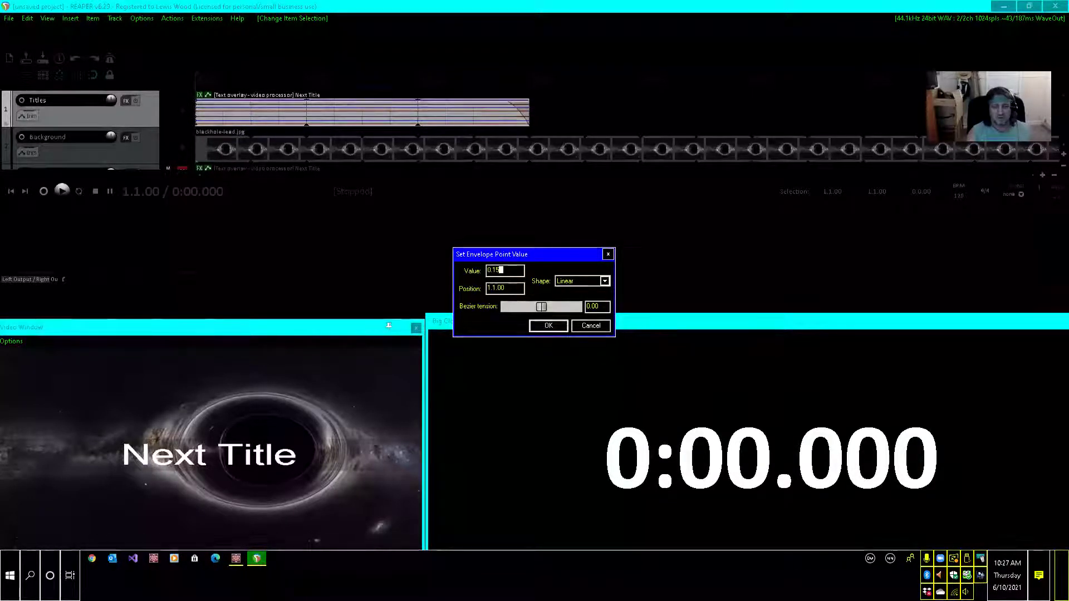
left_click(549, 328)
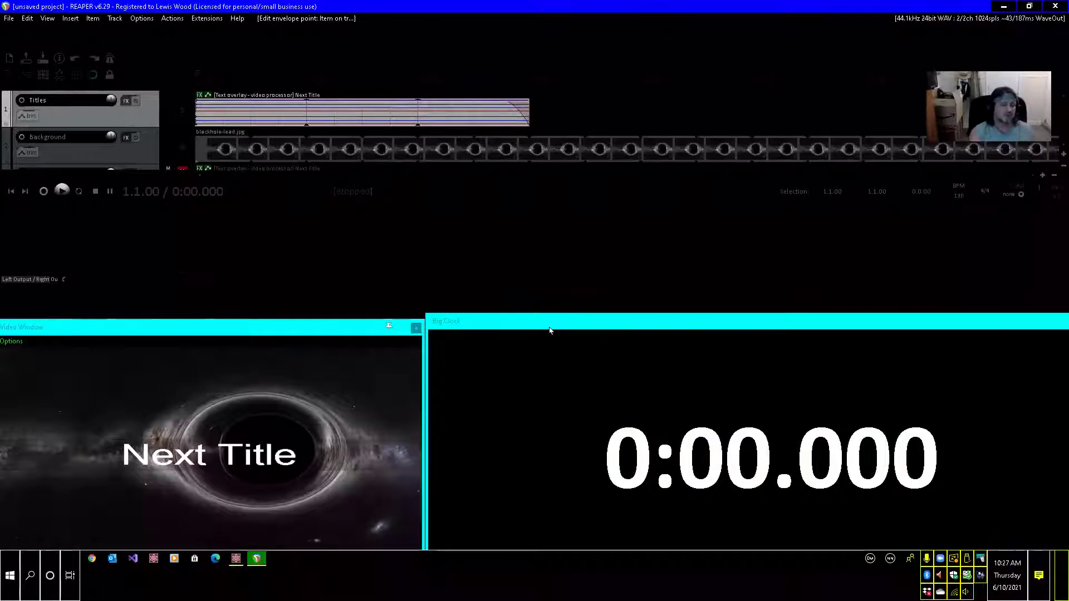
Set the text's vertical position envelope point at 1.1.00 to 0.0
key("ctrl+shift+e")
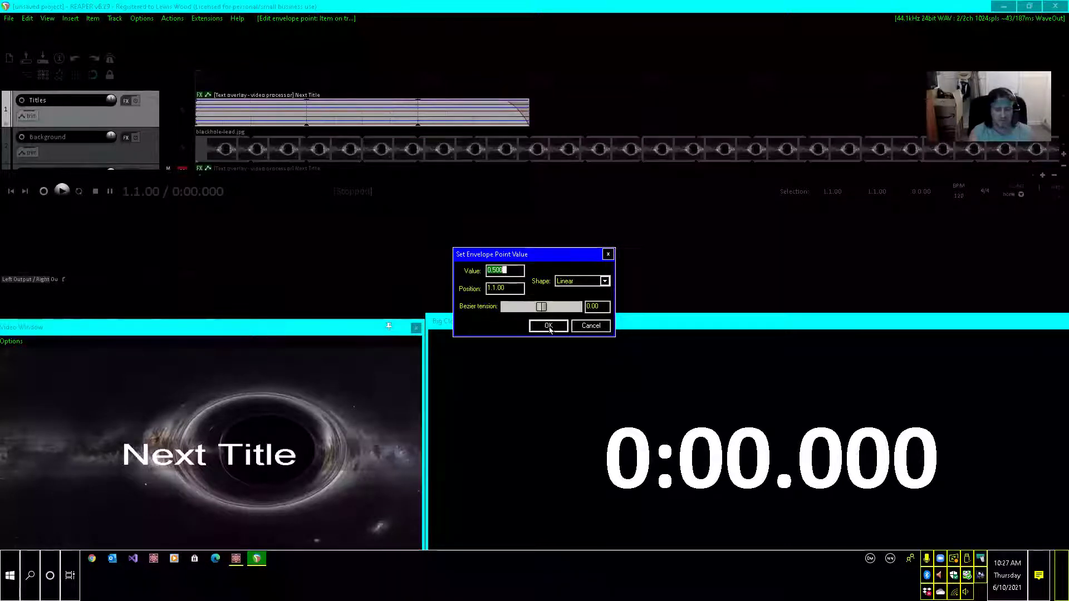
type("0")
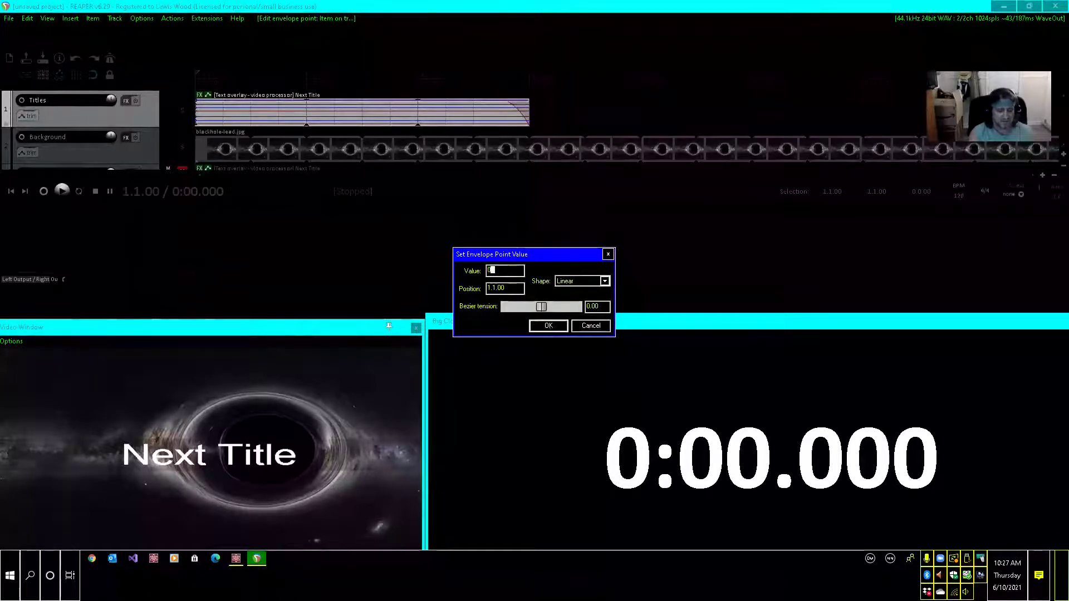
type(".0")
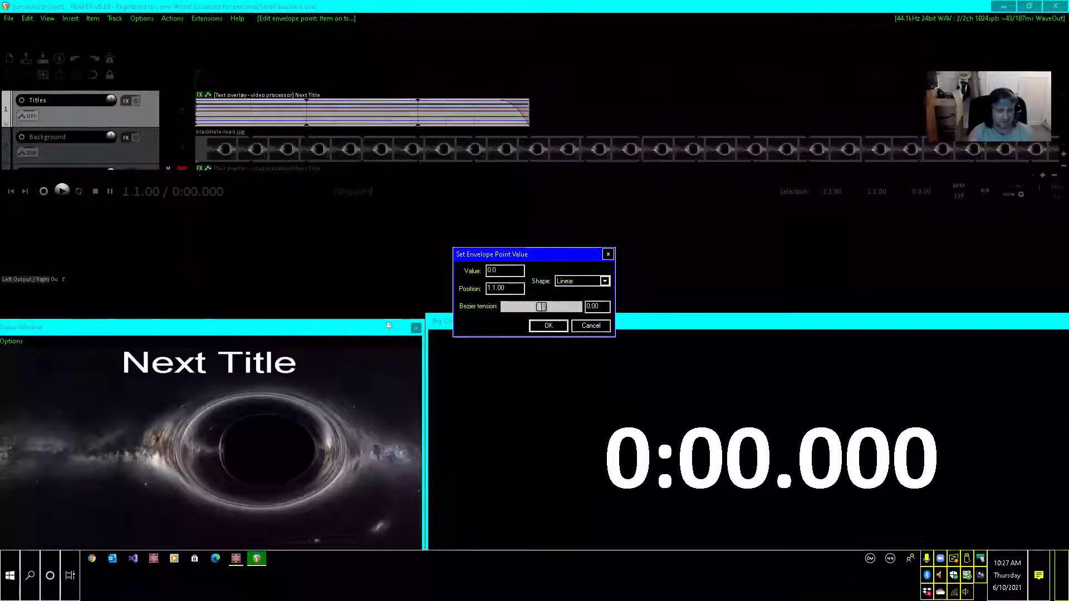
left_click(550, 330)
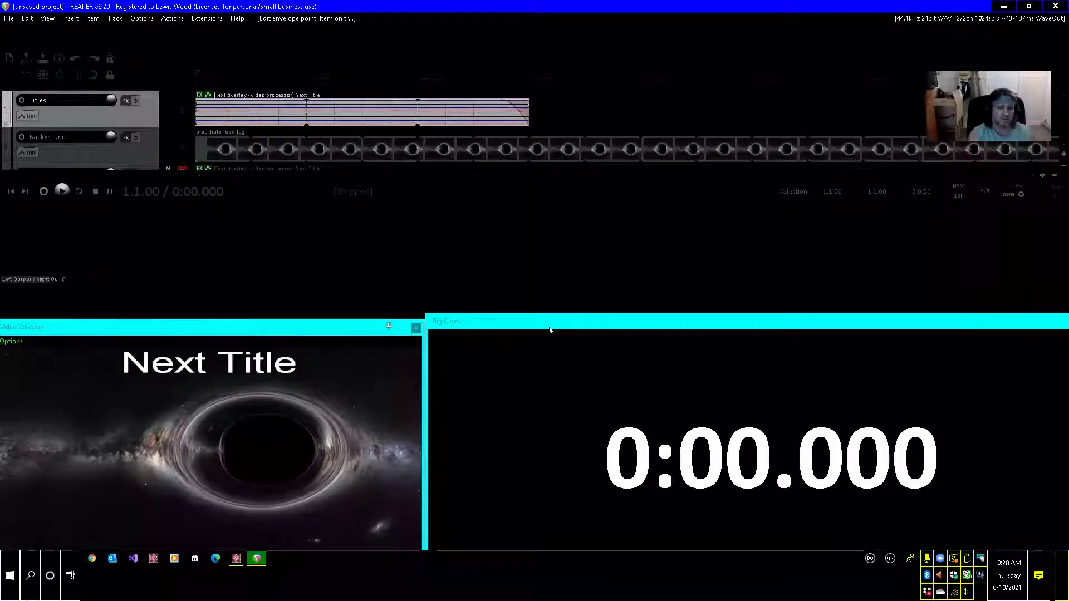
Set the text's horizontal position envelope point at 1.1.00 to 0.05
key("e")
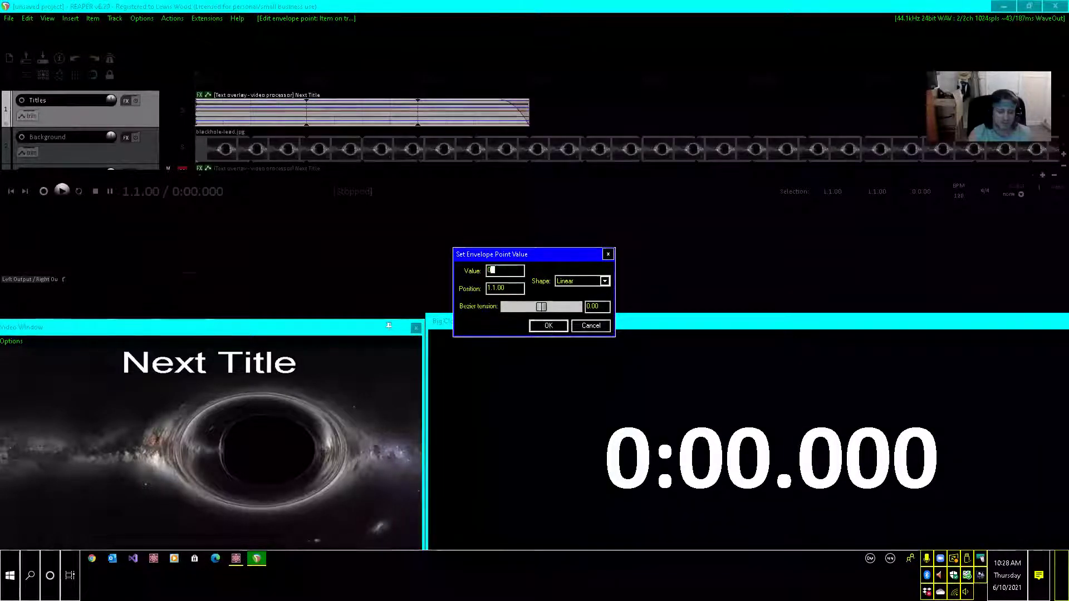
type("0")
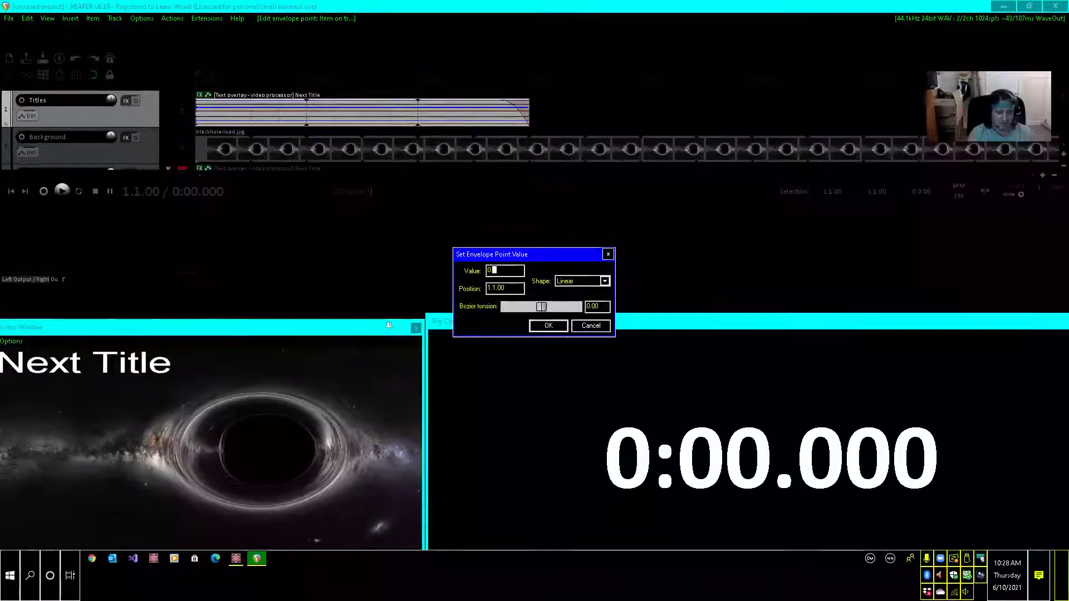
type(".")
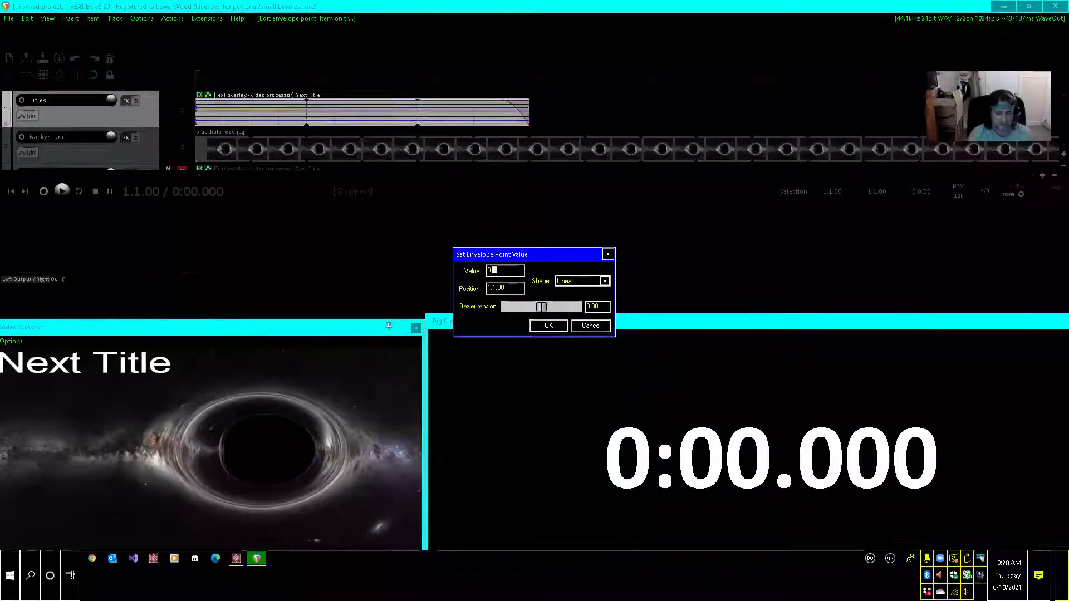
type("05")
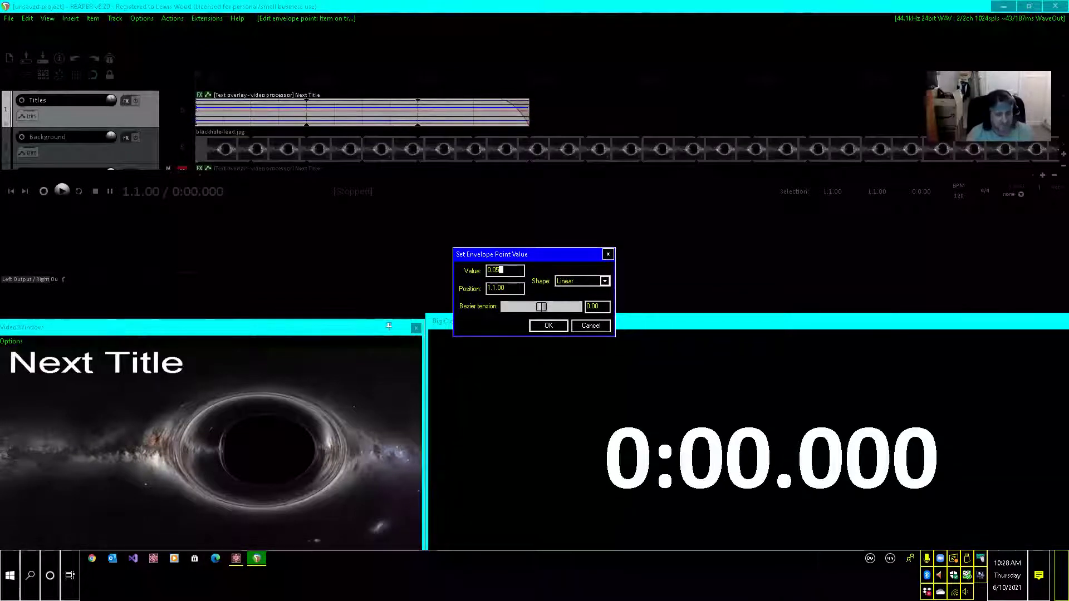
left_click(549, 328)
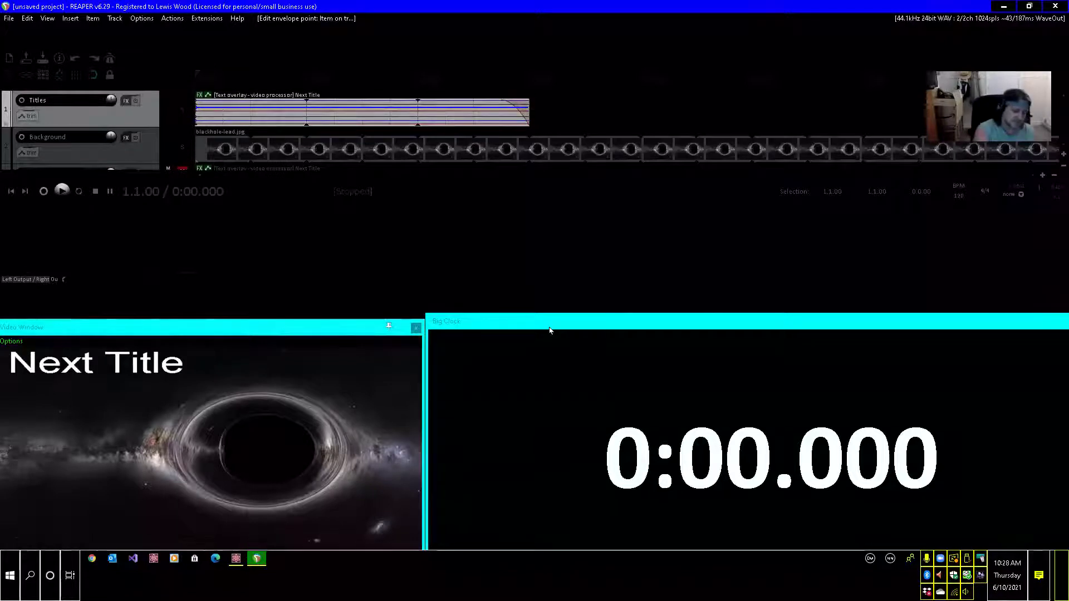
Review the position, length, time unit and fade settings in the Next Title item's properties
key("F2")
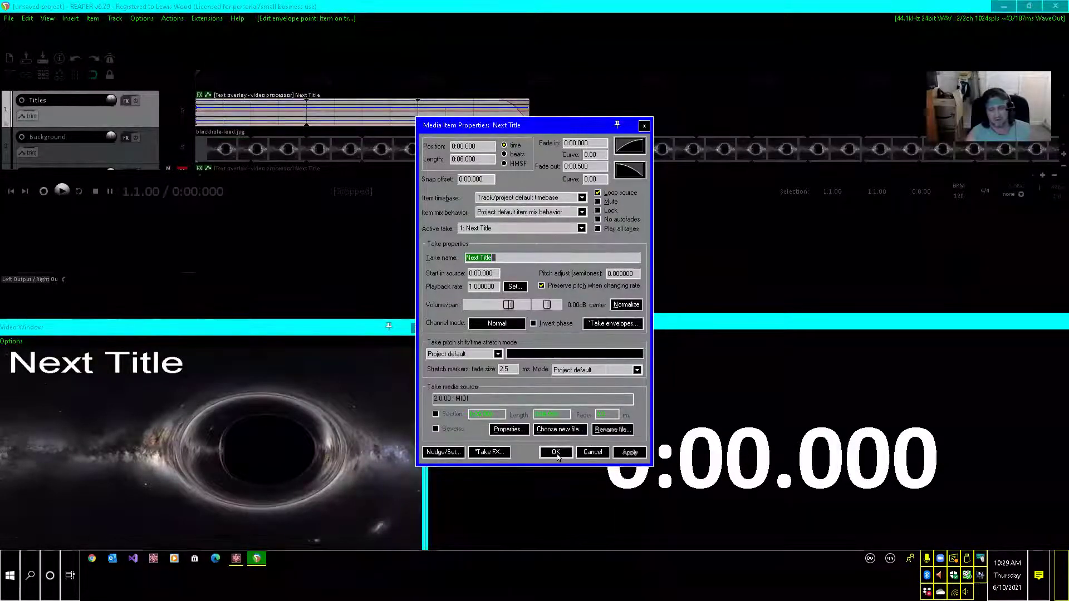
left_click(556, 452)
key("Tab")
key("Tab")
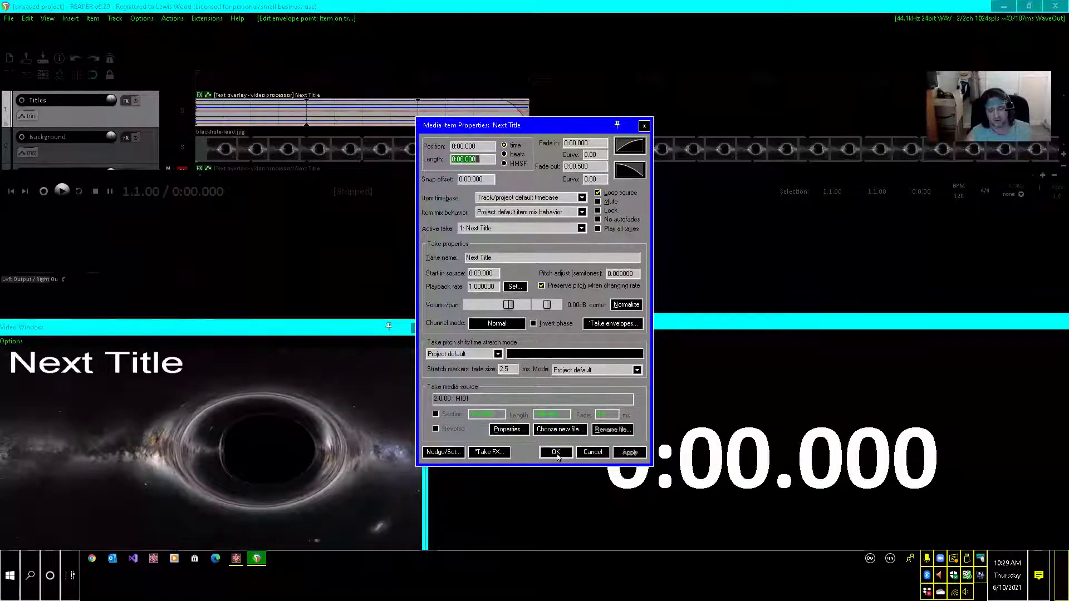
key("Tab")
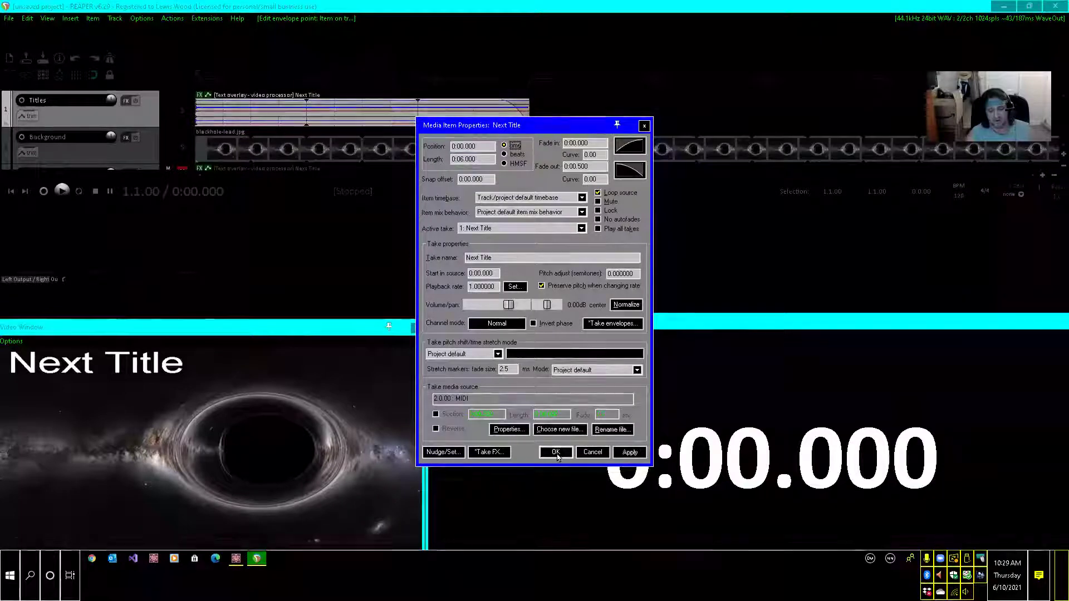
key("Tab")
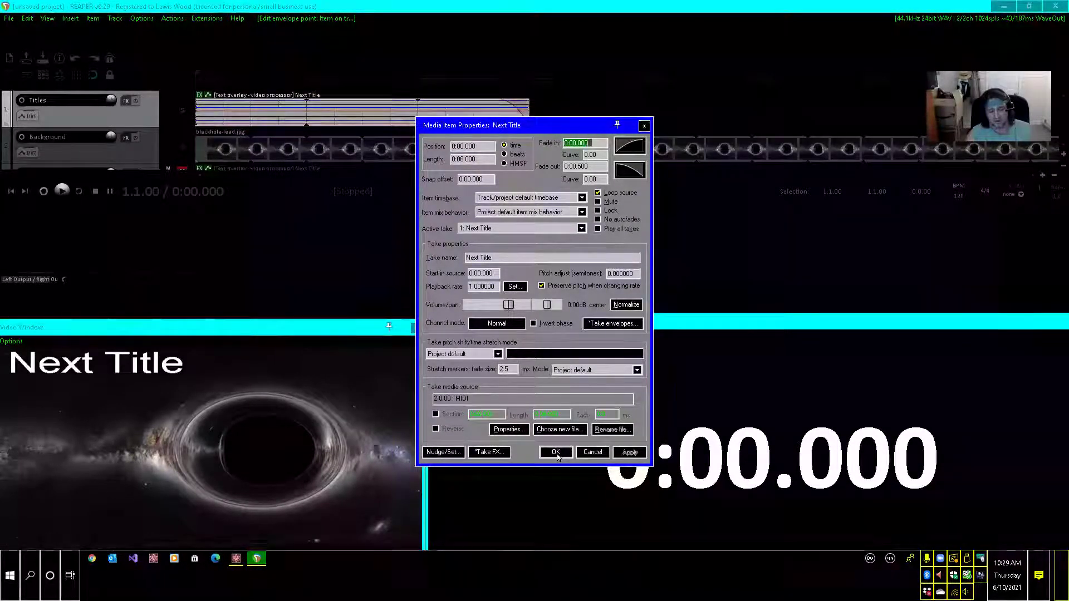
key("Tab")
key("Tab")
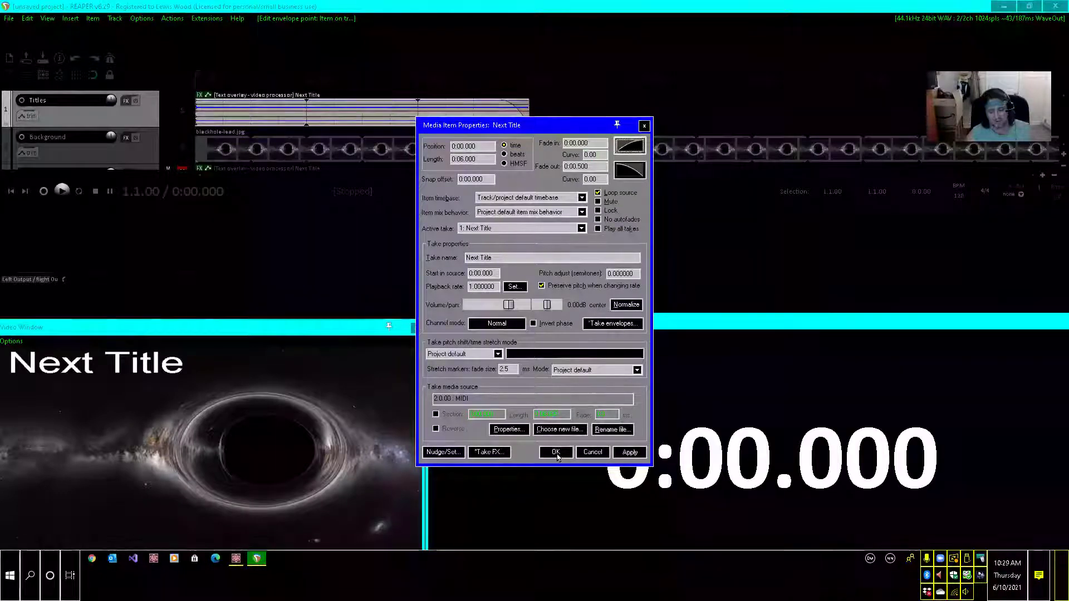
key("Tab")
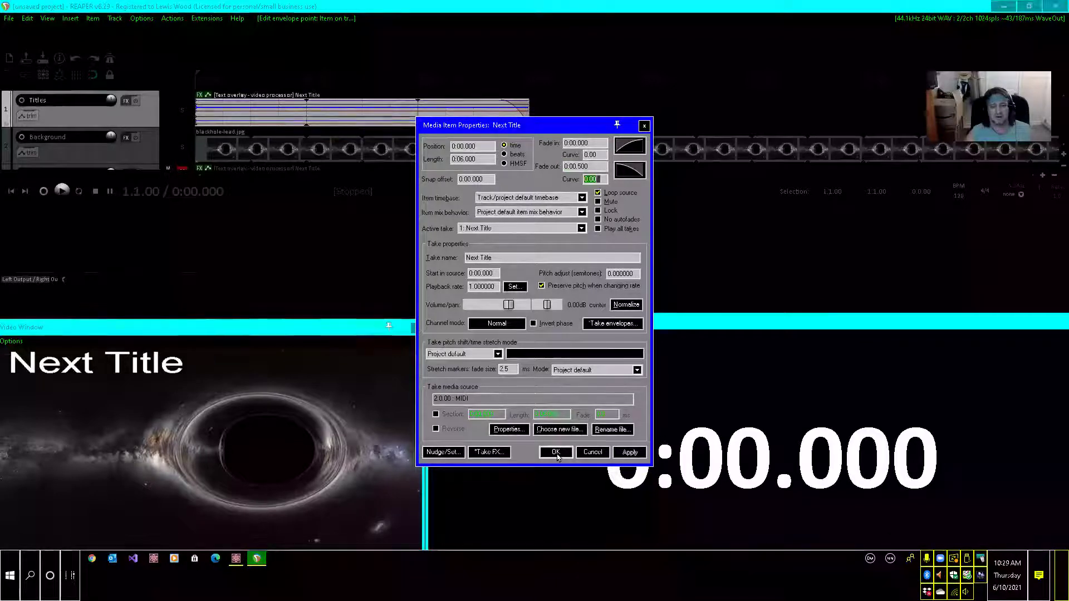
key("Tab")
key("Tab")
key("shift+Tab")
key("shift+Tab")
key("shift+Tab")
key("shift+Tab")
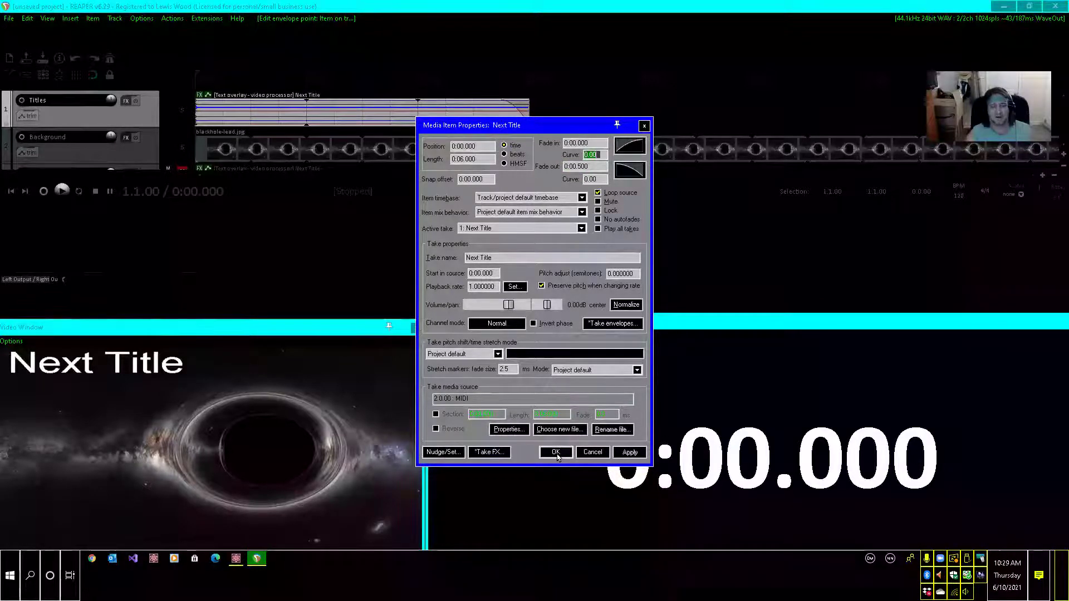
key("shift+Tab")
key("shift+Tab")
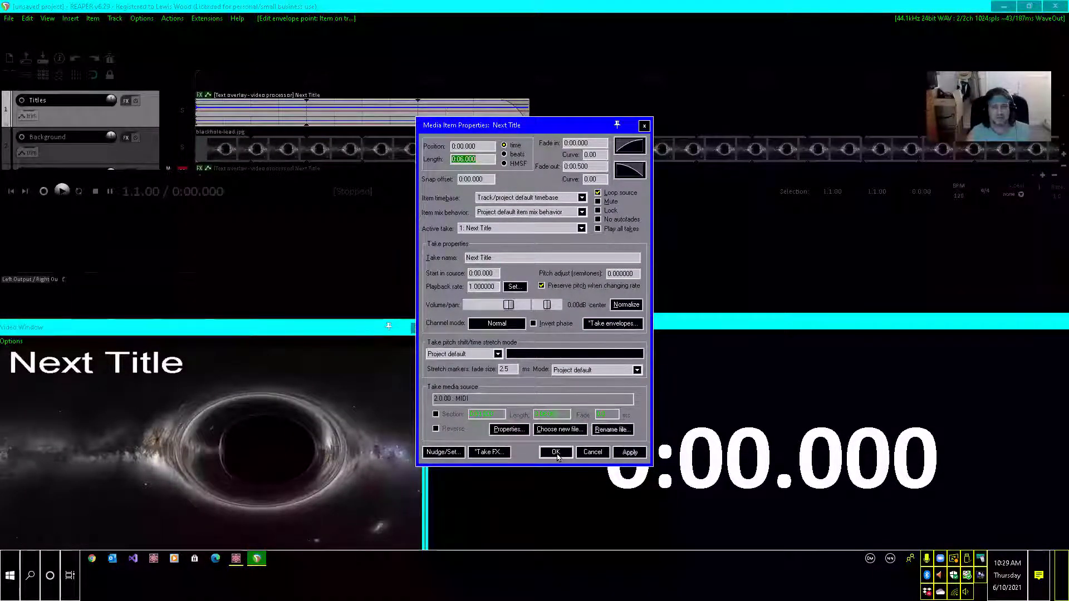
key("Return")
left_click(555, 452)
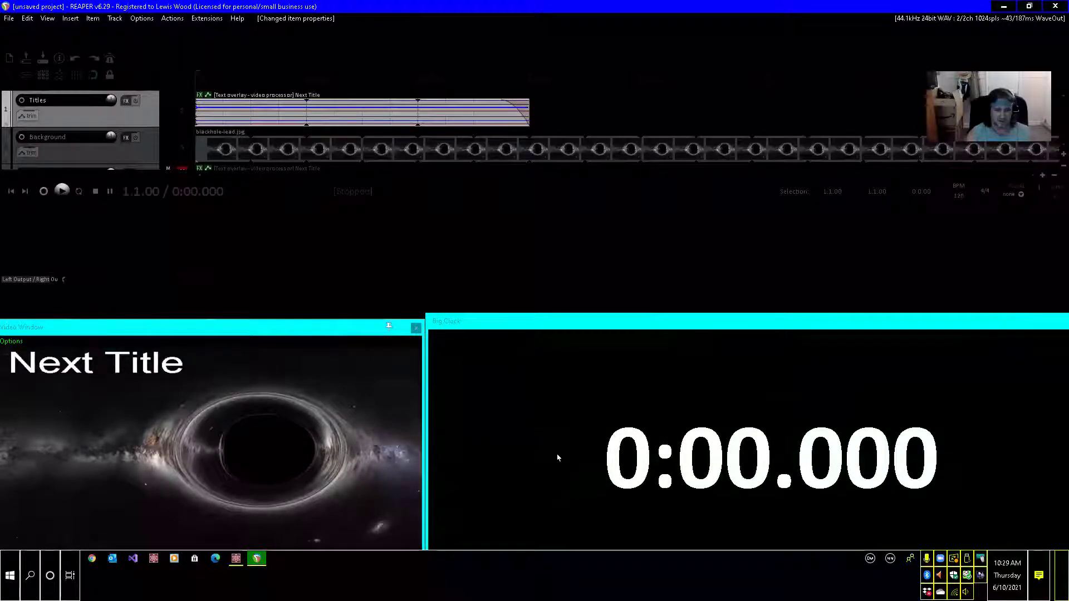
Nudge the take volume of the Next Title item on the Titles track up by 1 dB
key("Down")
key("ctrl+z")
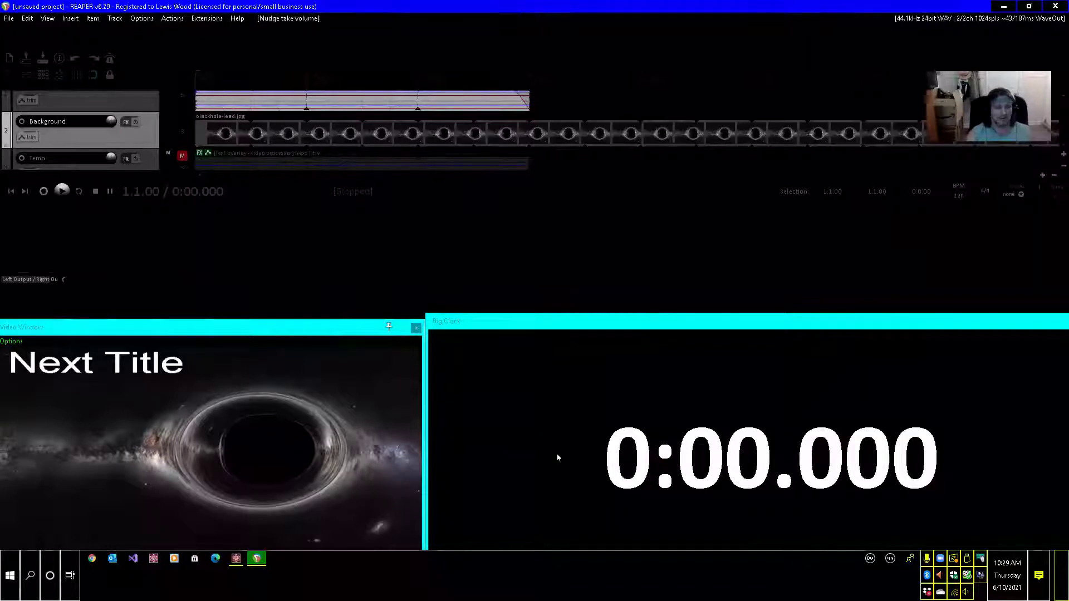
key("Up")
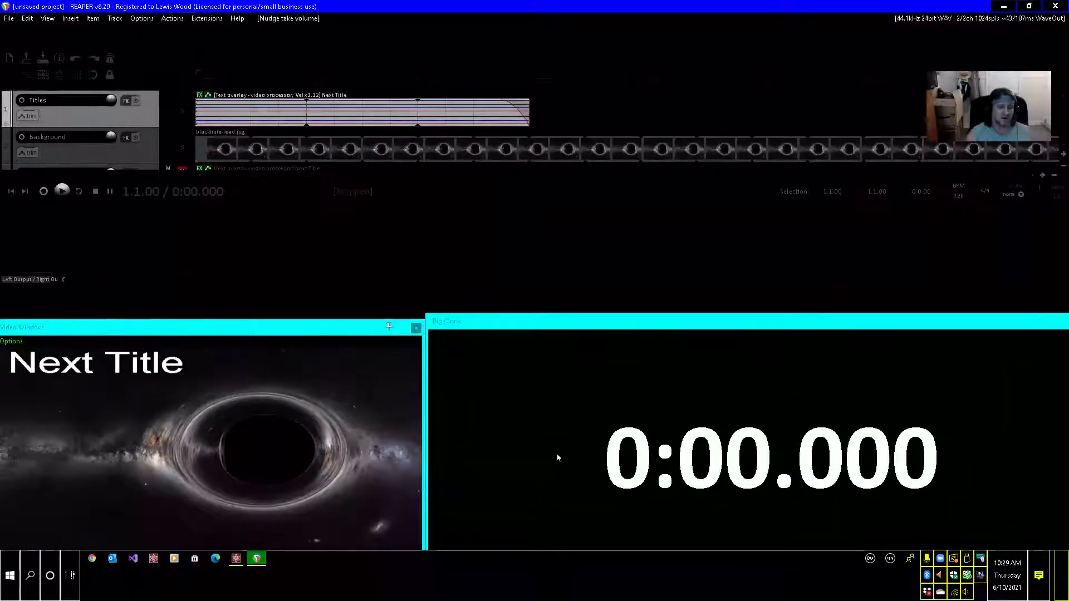
Rename the take of the Next Title item at the start of the Titles track as "Creating Titles"
key("Escape")
key("ctrl+Right")
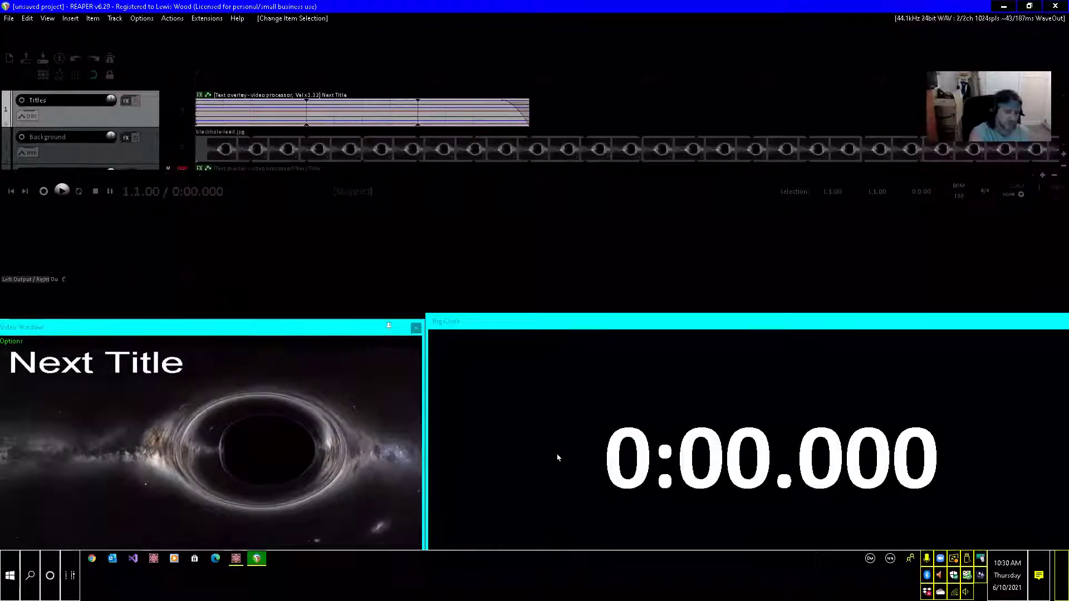
key("F2")
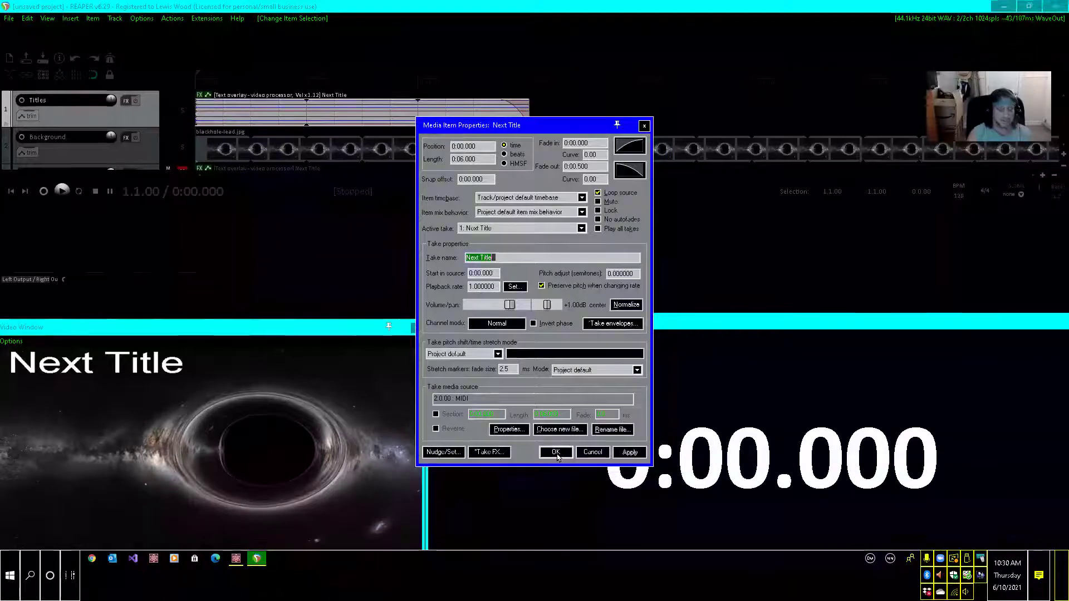
type("Crea")
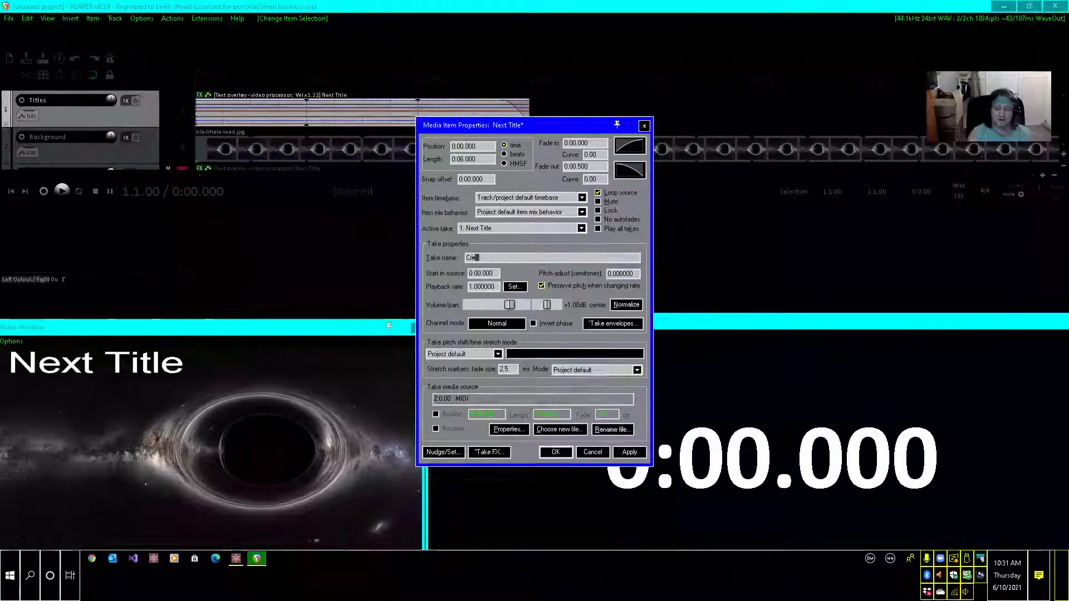
type("ting ")
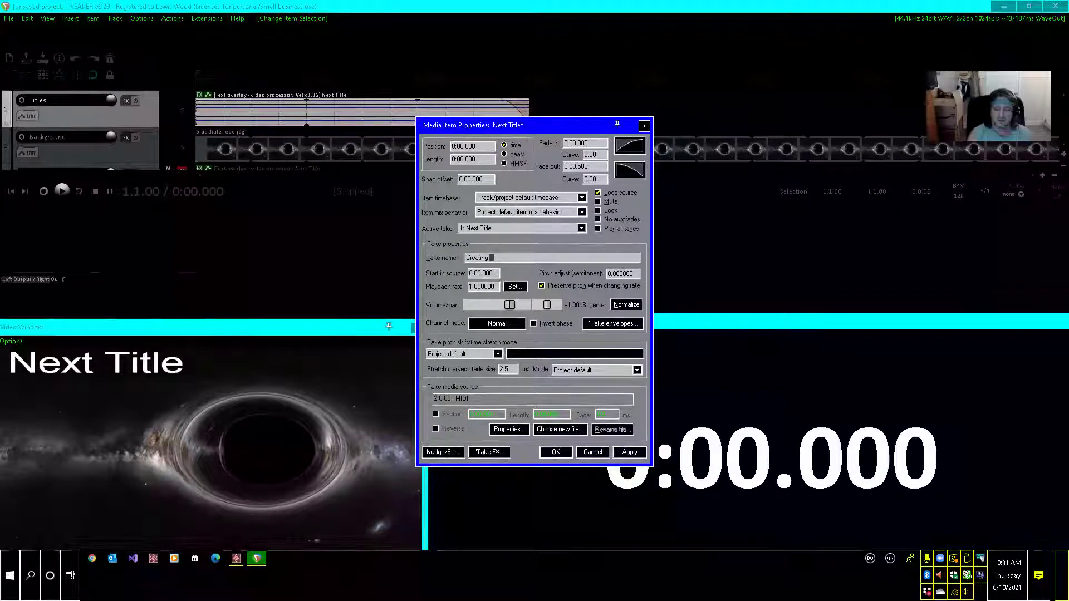
type("Titles")
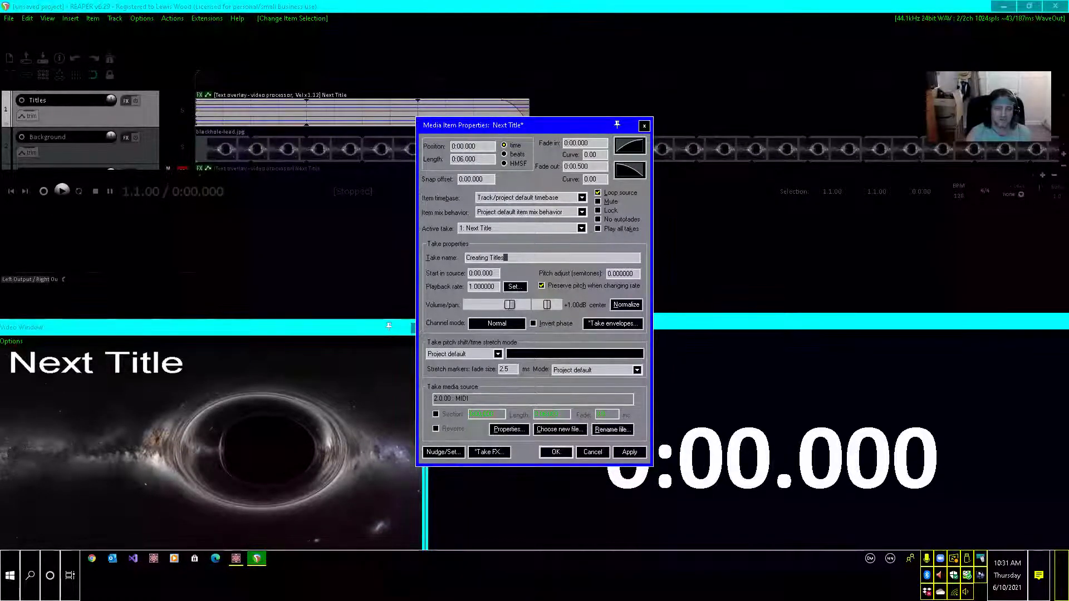
key("Return")
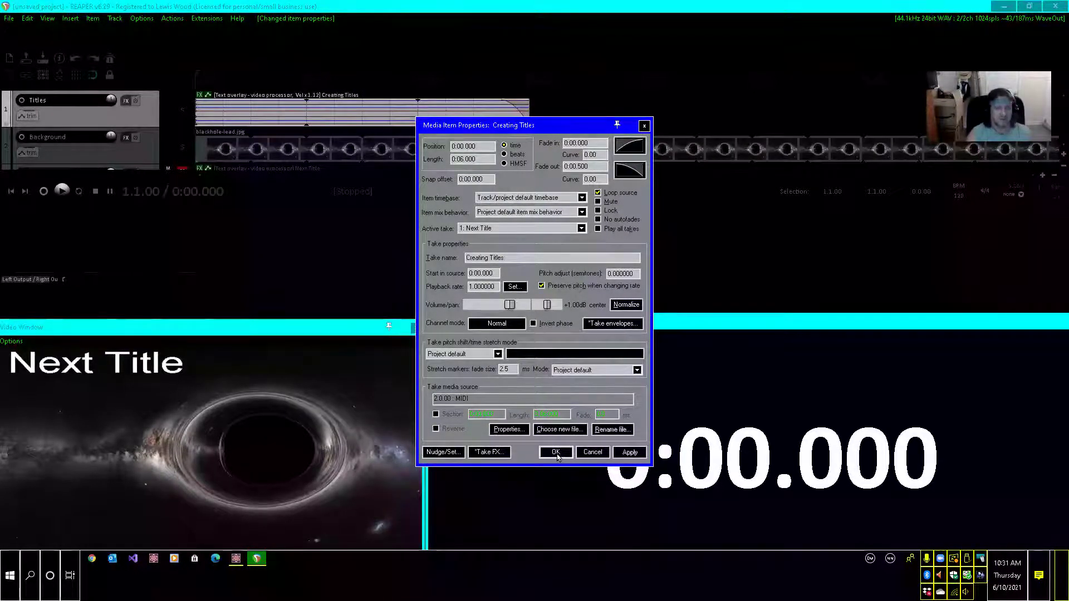
left_click(557, 453)
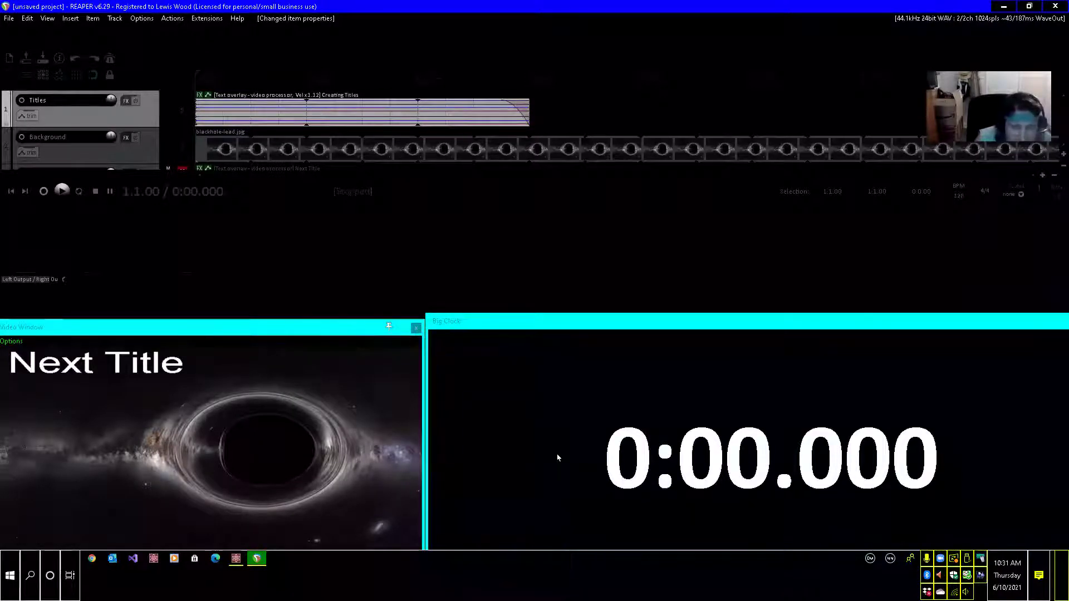
Paste a copy of the title template item onto the Titles track at 0:01.000
key("Tab")
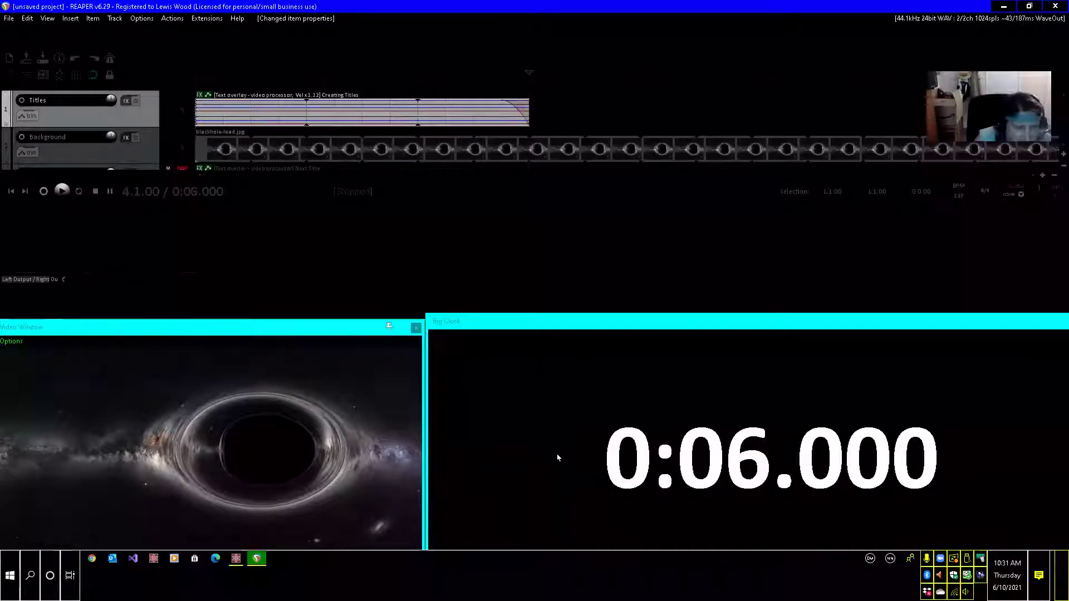
key("Home")
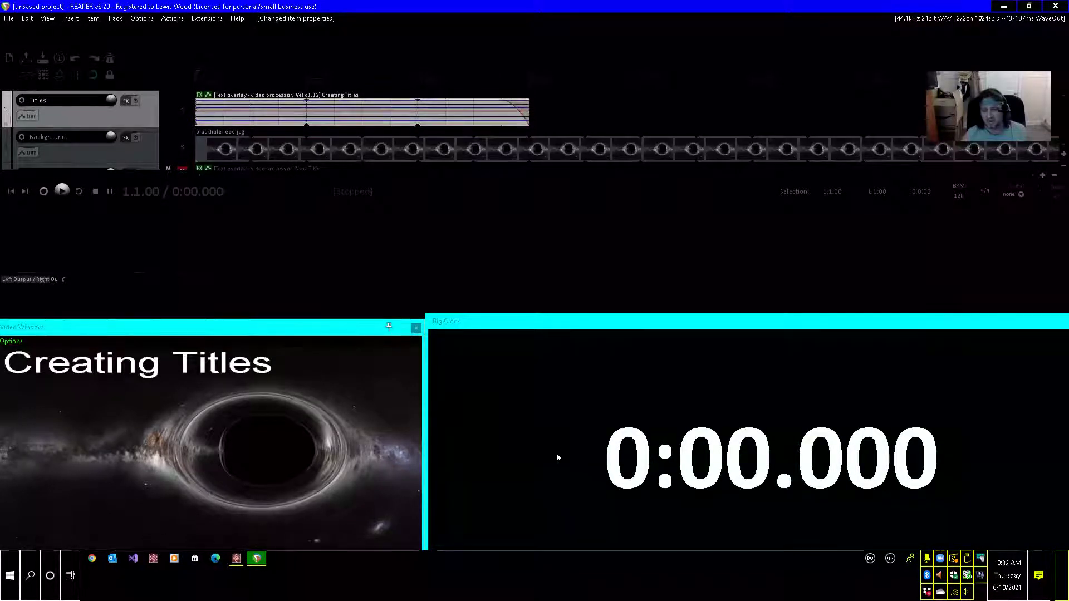
key("ctrl+Page_Down")
key("ctrl+Page_Down")
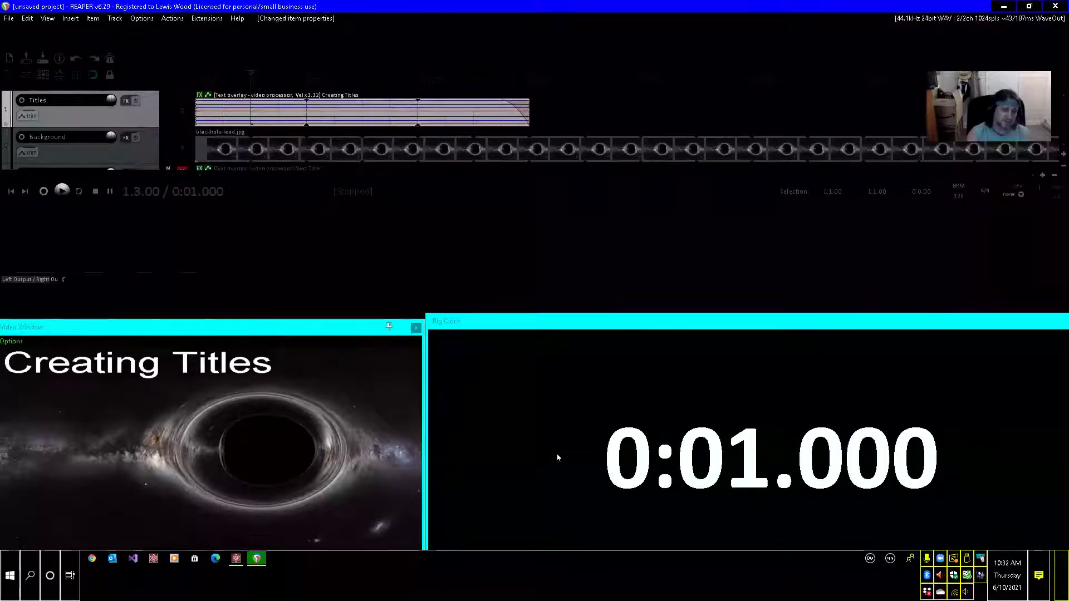
key("ctrl+v")
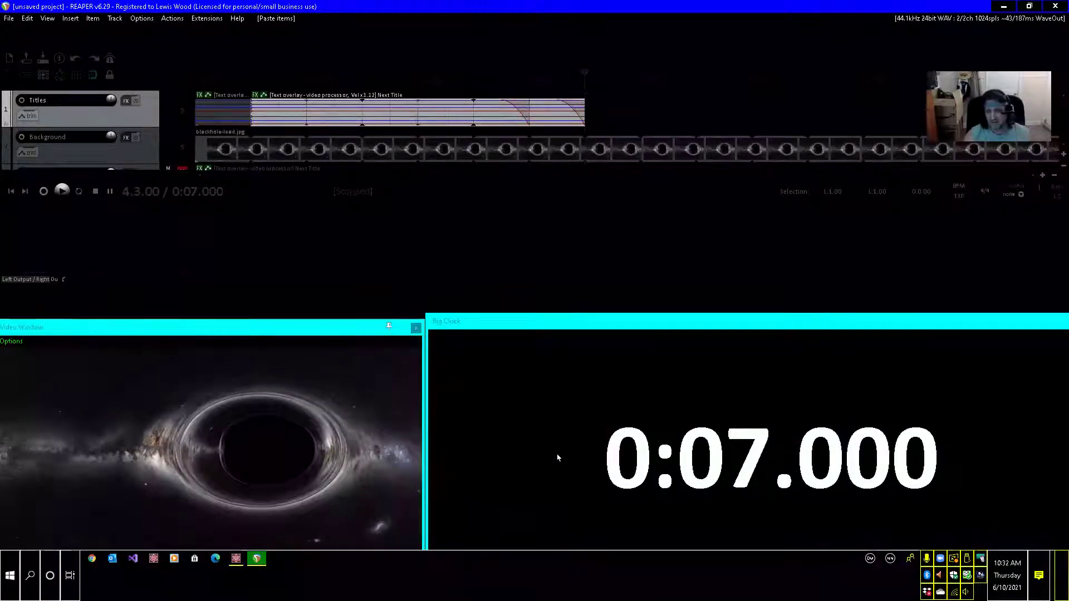
Set the pasted title's vertical position envelope point at 1.3.00 to 0.18
key("ctrl+Left")
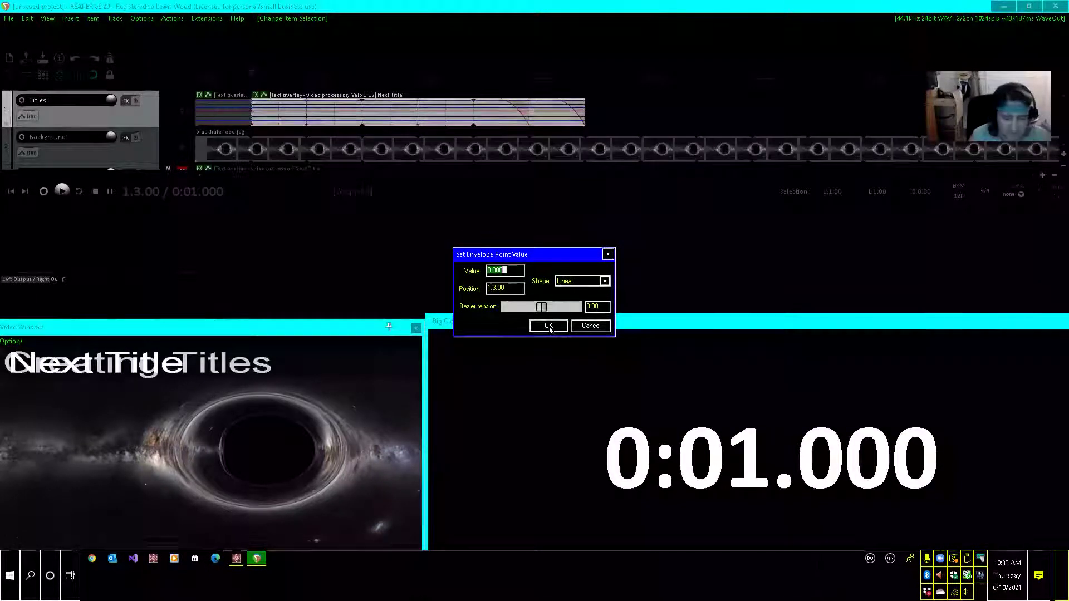
type("0.12")
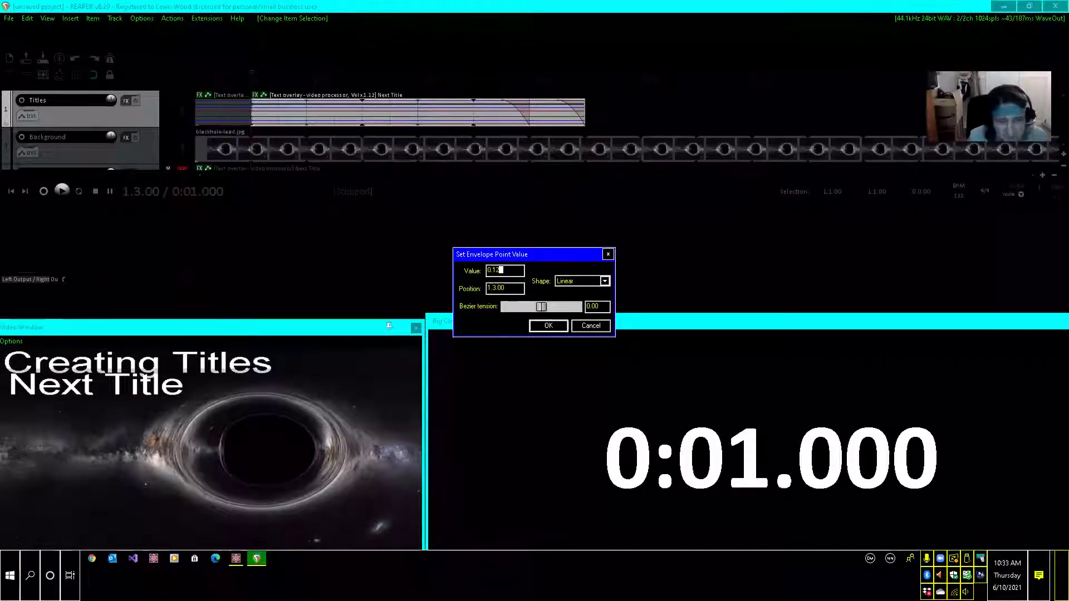
key("BackSpace")
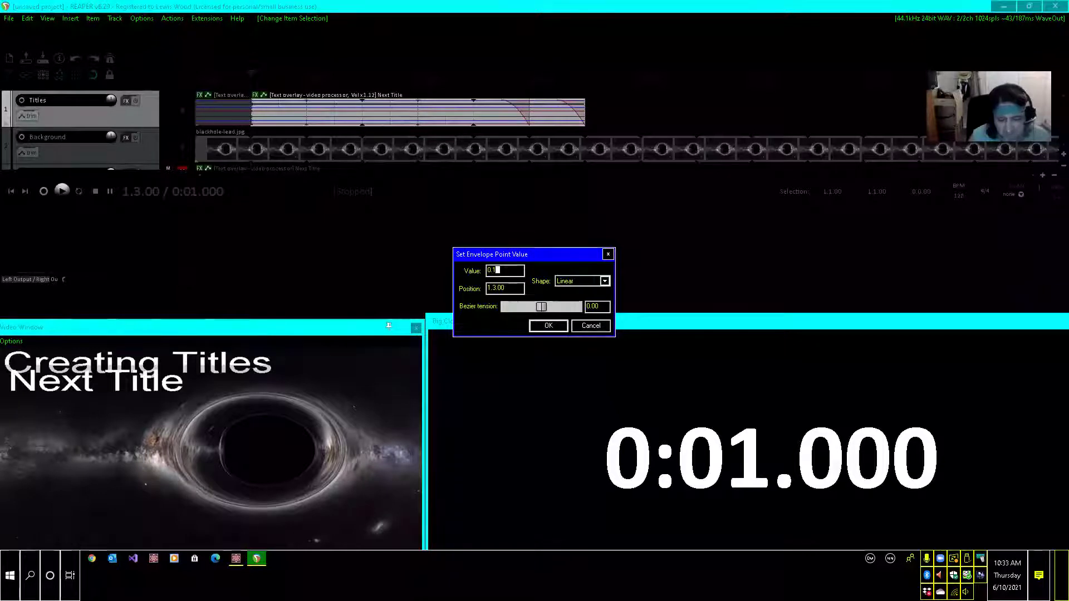
type("8")
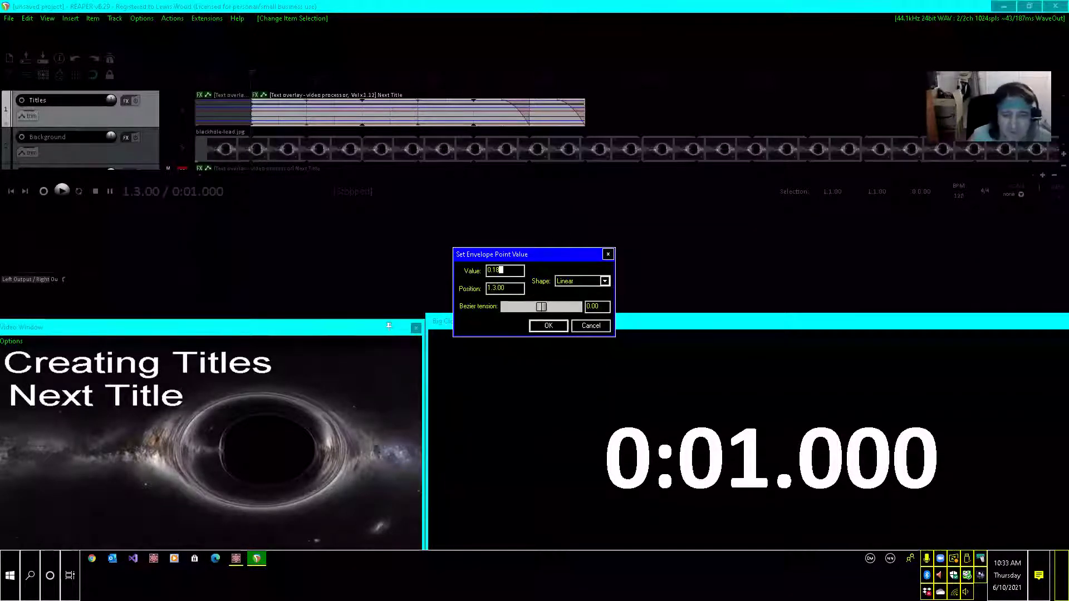
left_click(549, 327)
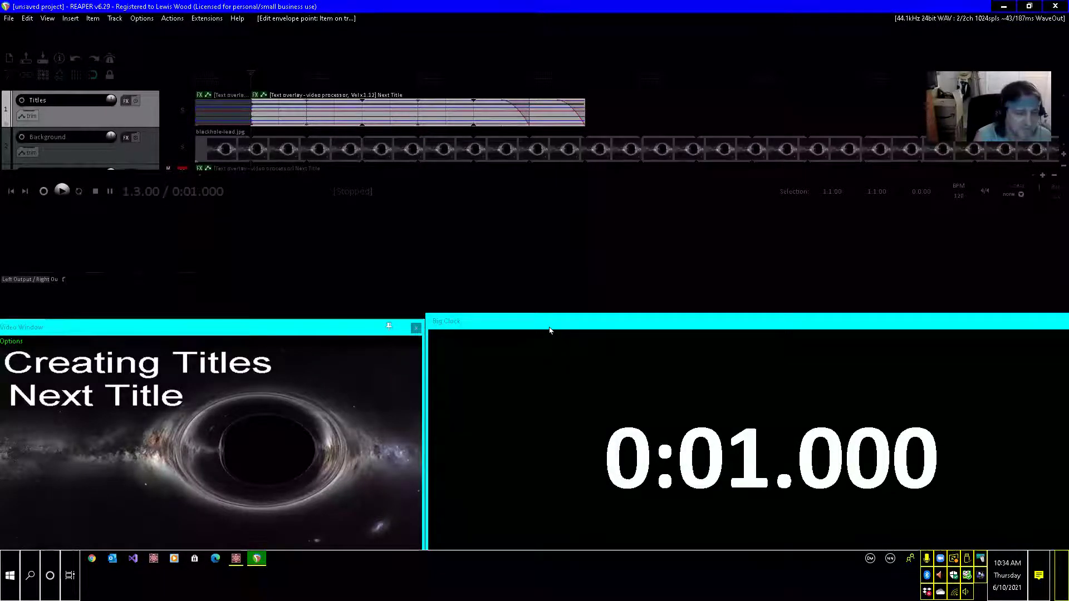
Rename the take of the title item at 0:01.000 as "Using Reaper"
key("F2")
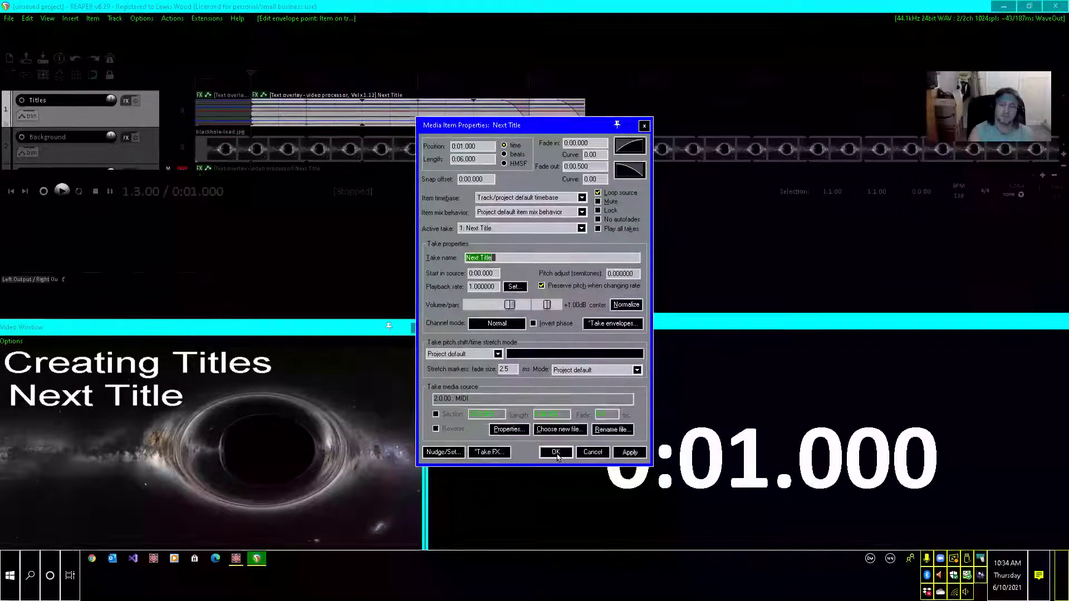
type("Us")
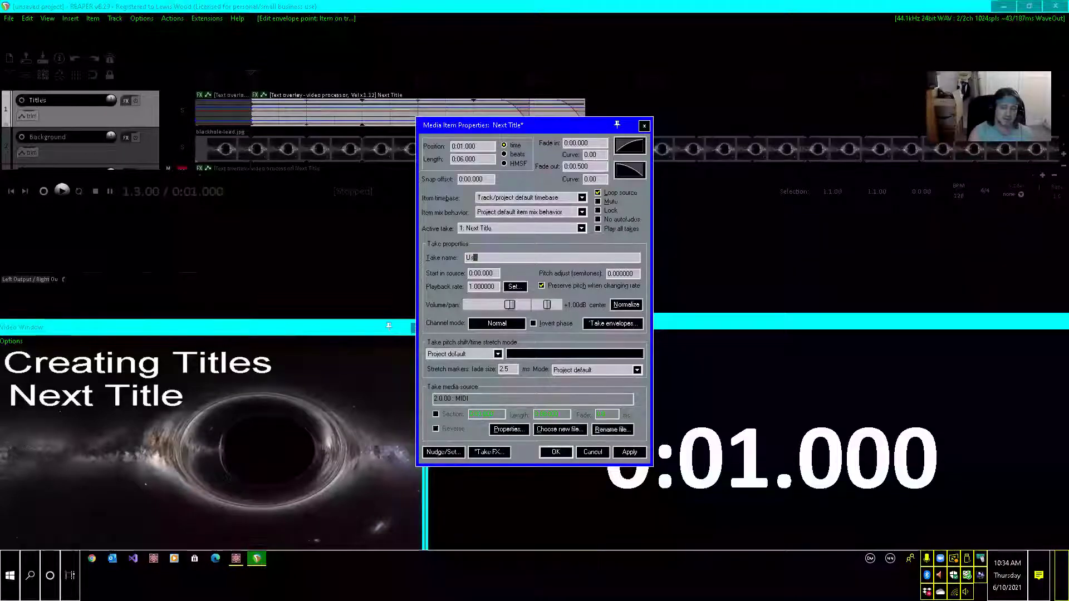
type("ing R")
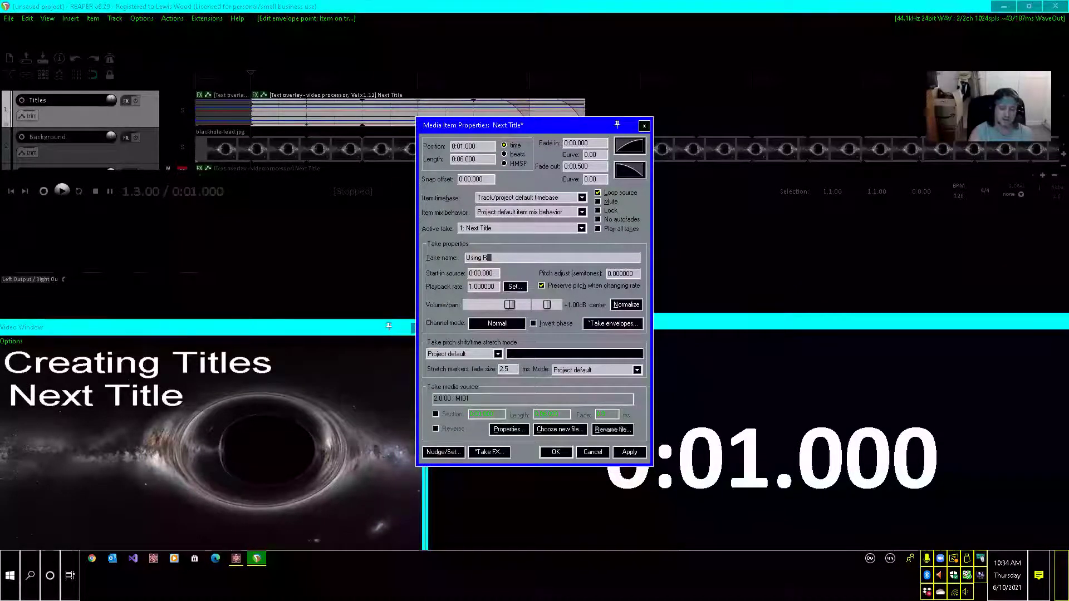
type("eaper")
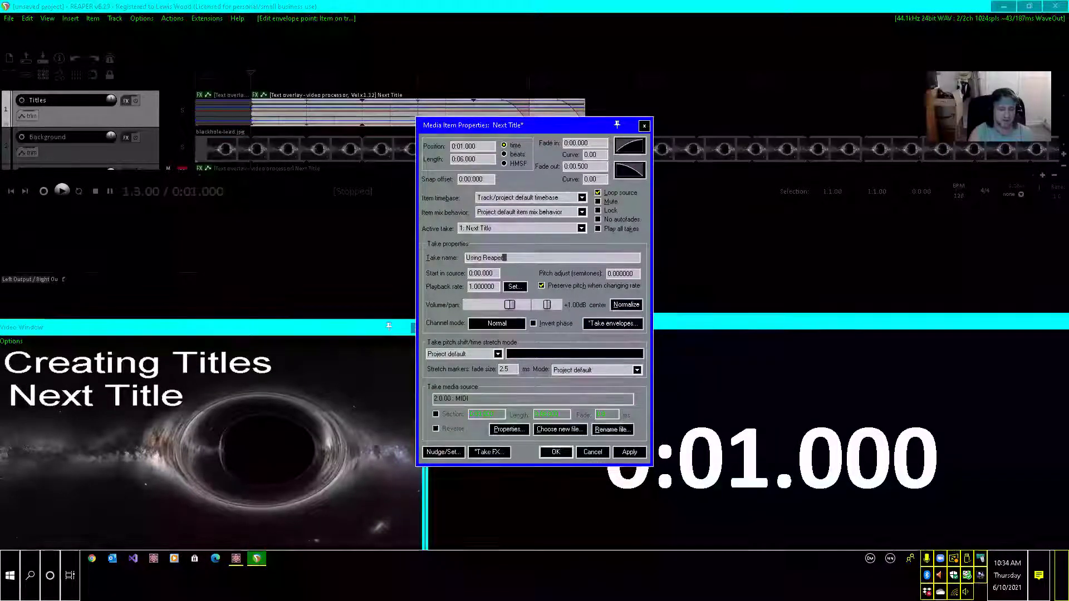
left_click(555, 452)
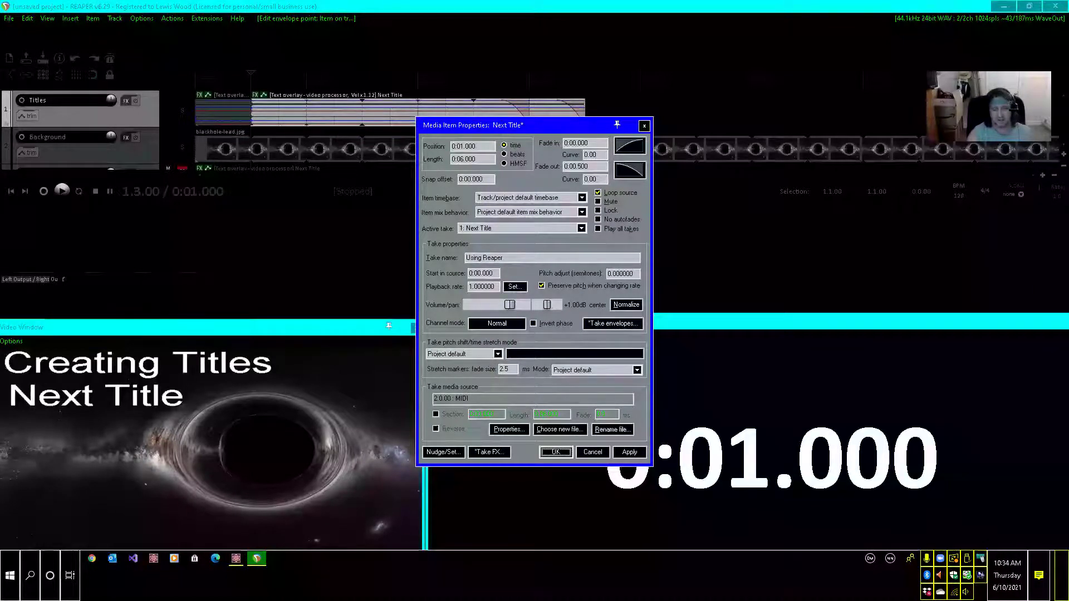
key("shift+Tab")
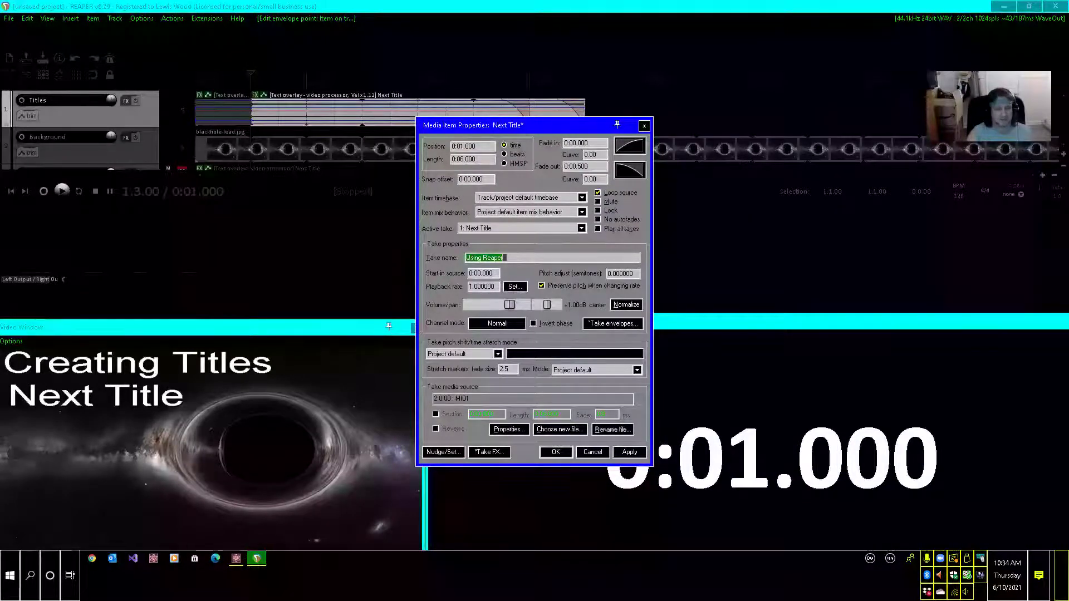
key("Return")
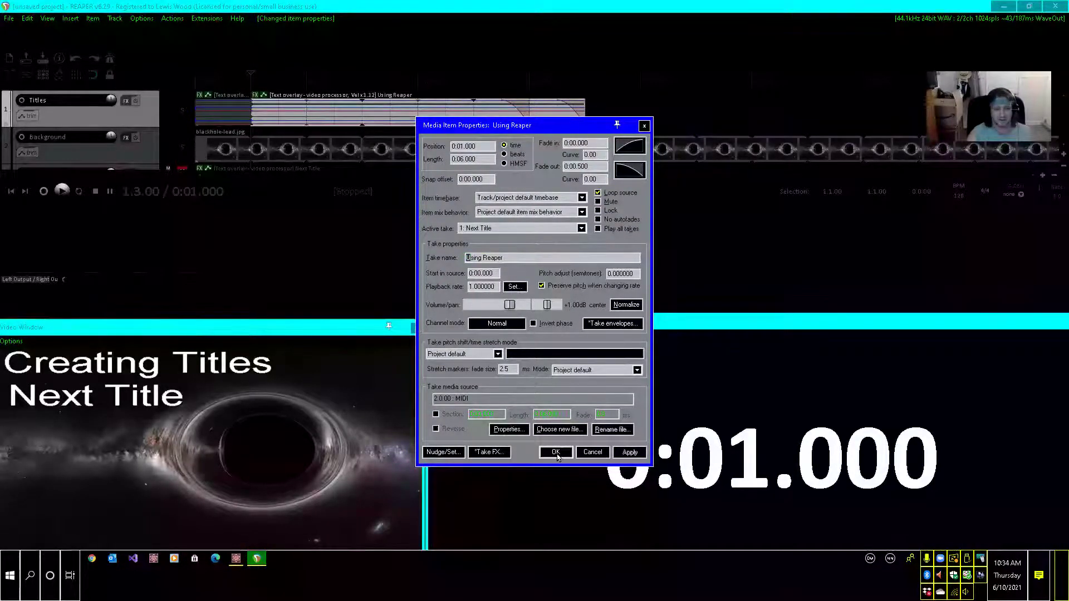
left_click(556, 454)
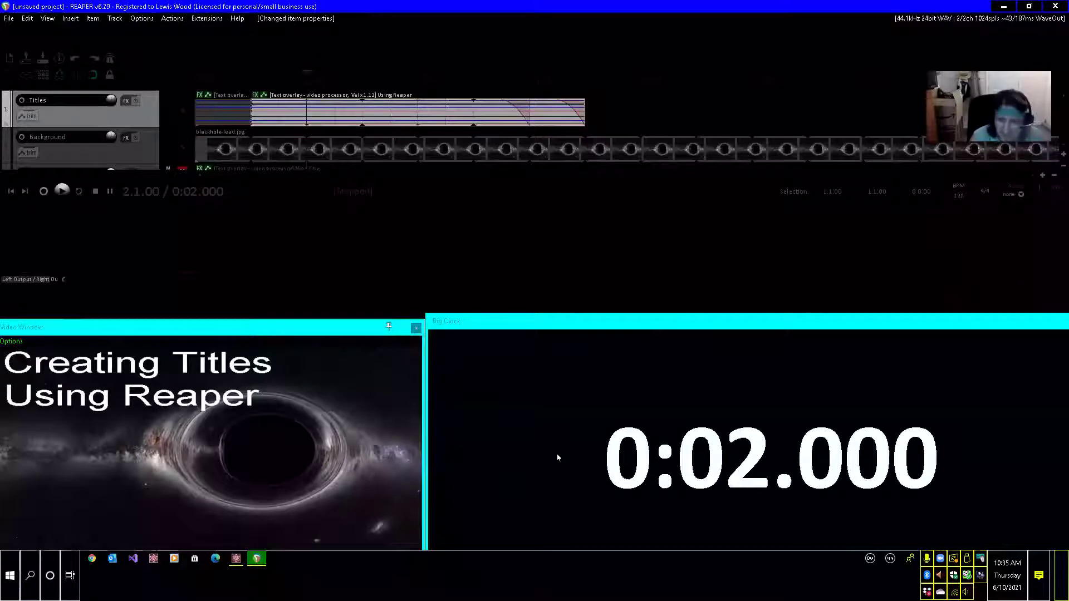
Paste another copy of the title template onto the Titles track at 0:02.000 and check its item properties
key("ctrl+v")
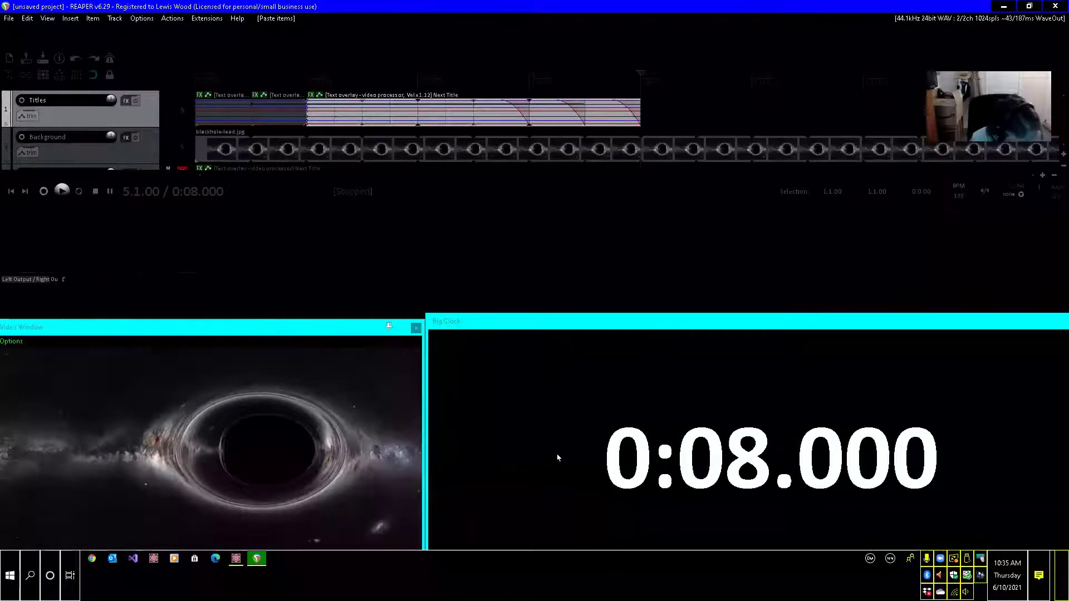
key("ctrl+Left")
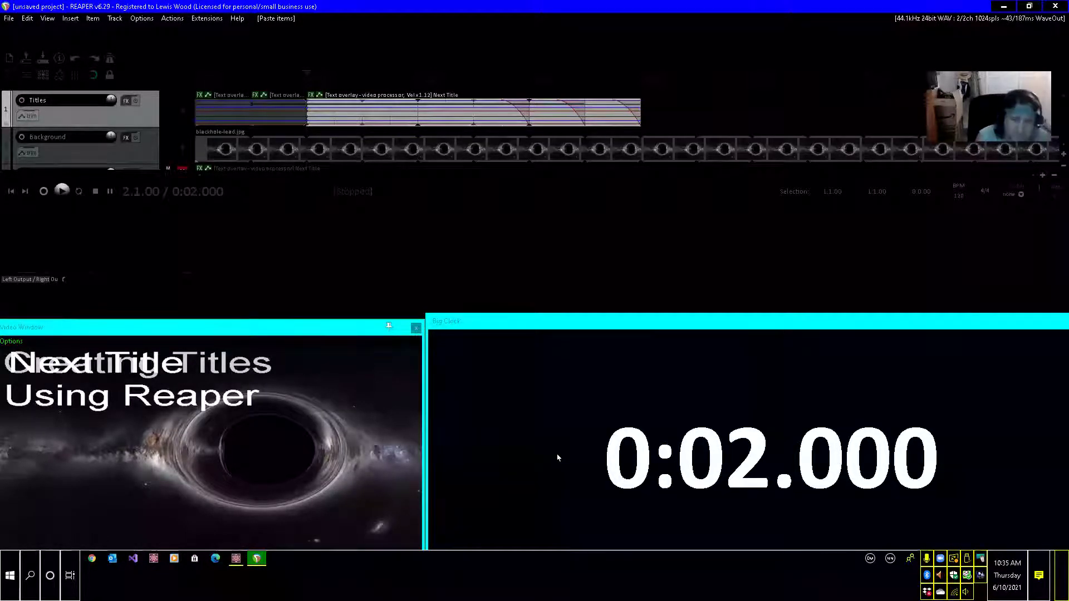
key("F2")
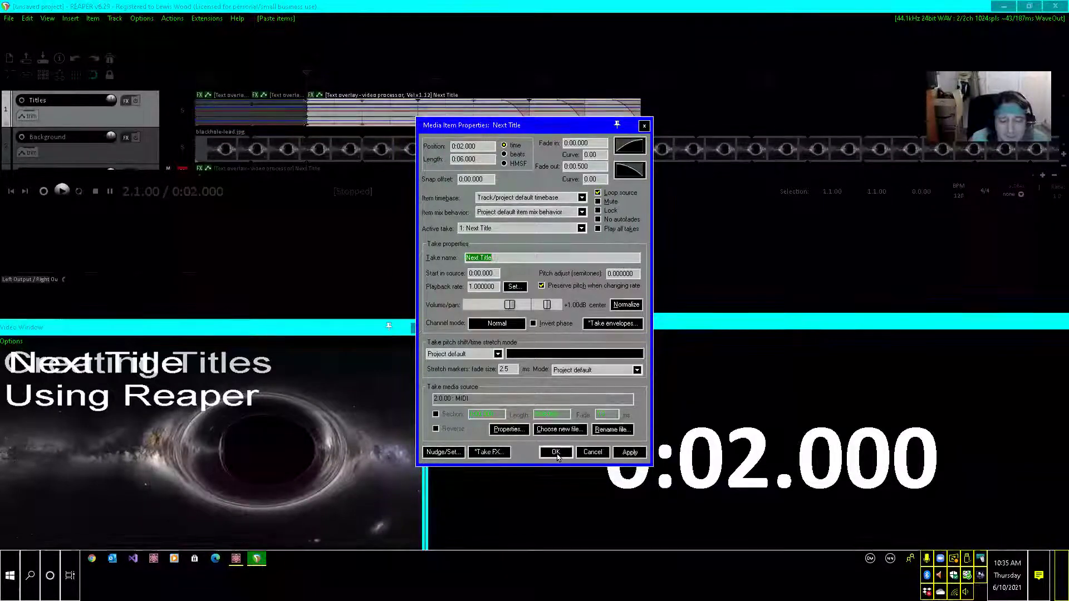
left_click(556, 452)
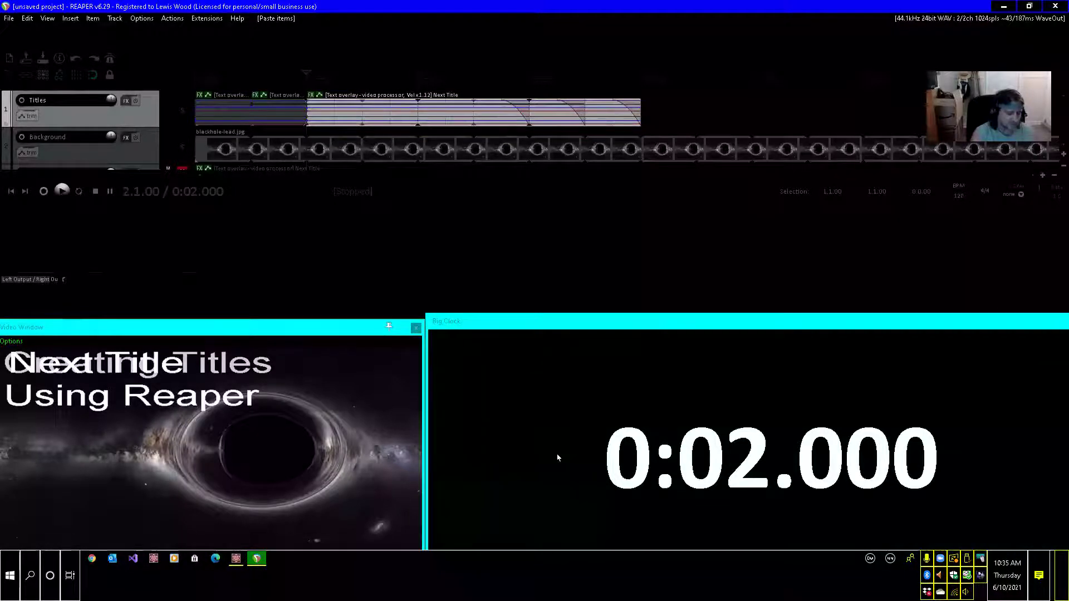
double_click(307, 124)
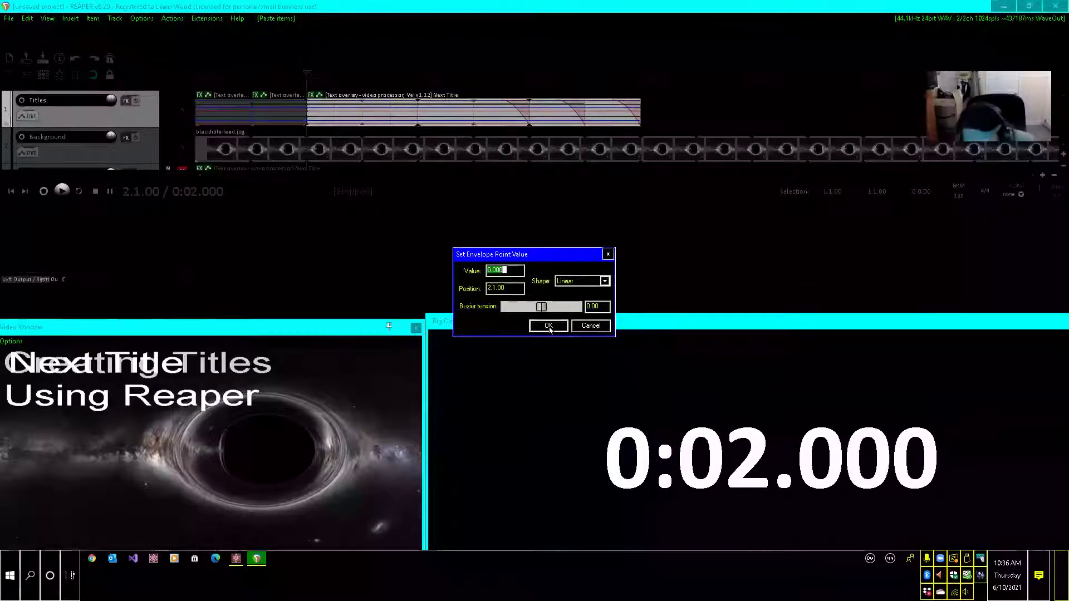
left_click(548, 327)
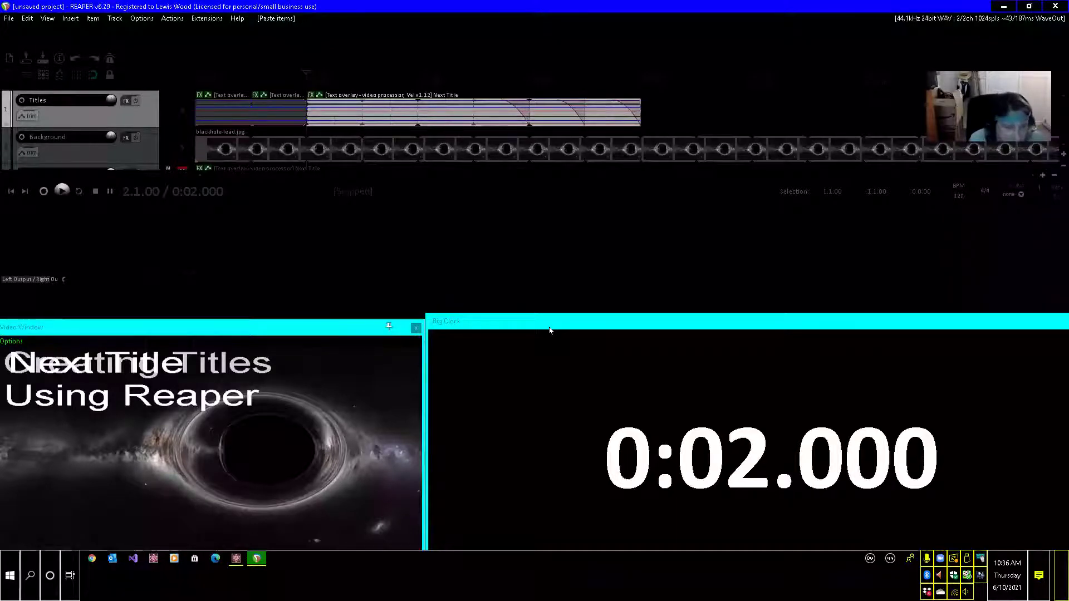
key("Escape")
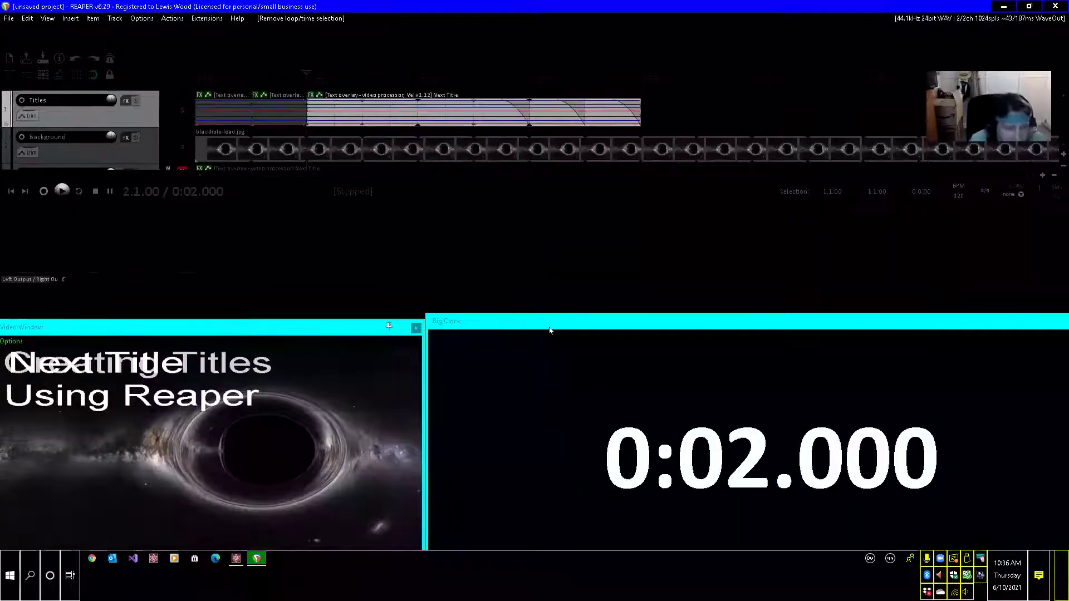
Set the vertical position envelope point at 2.1.00 of the title item at 0:02.000 to 0.34
key("ctrl+Right")
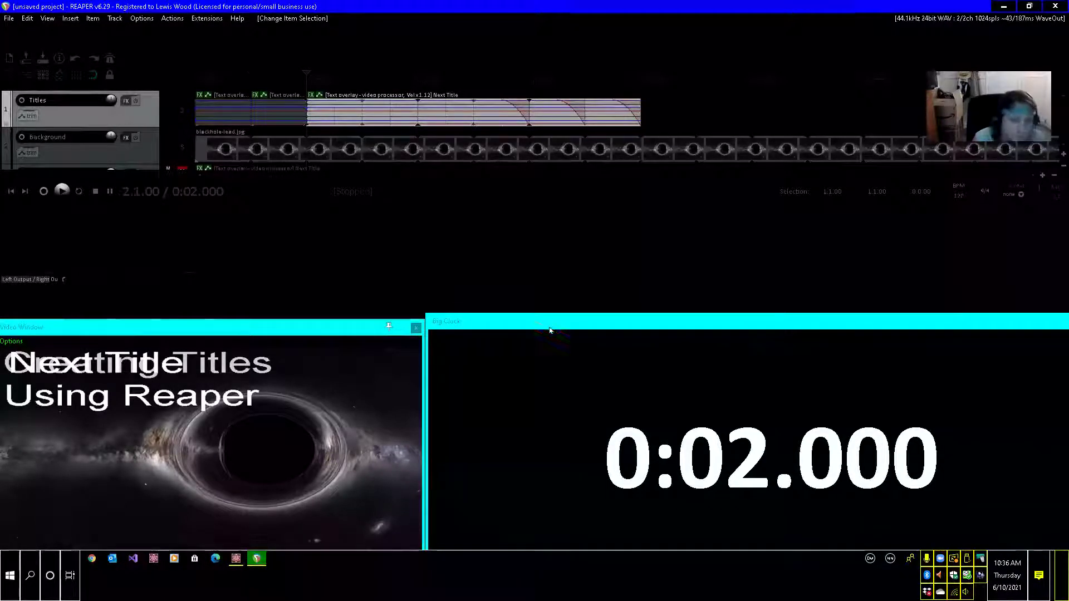
key("e")
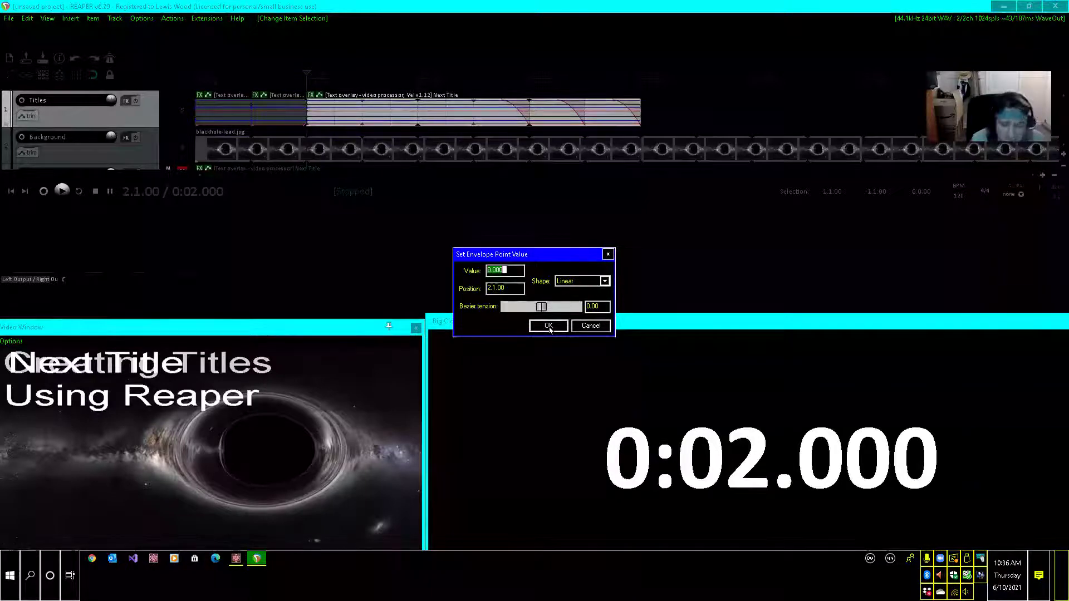
type("0.")
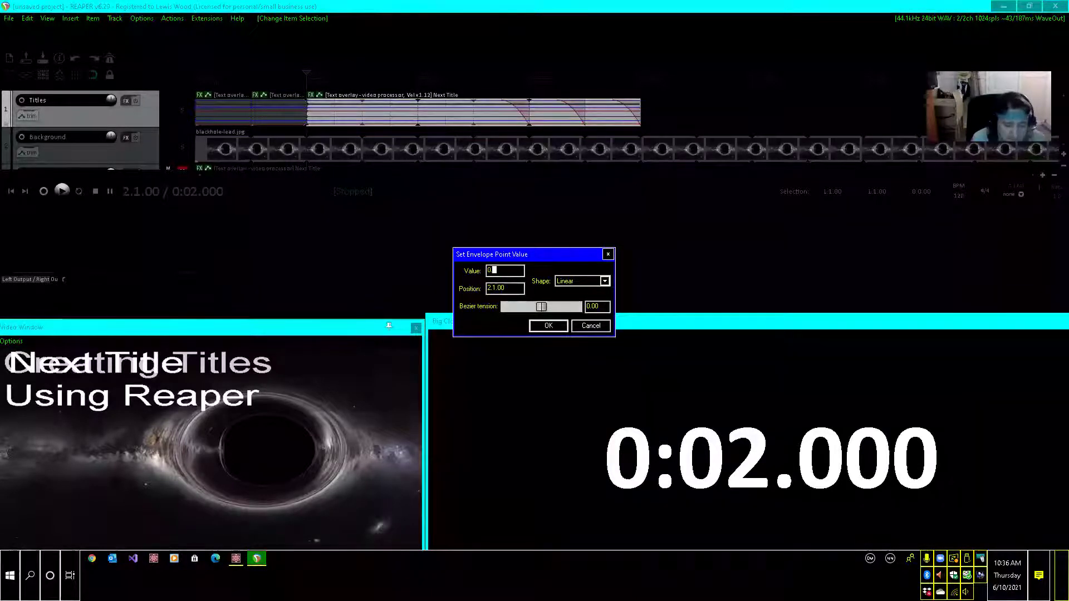
type("3")
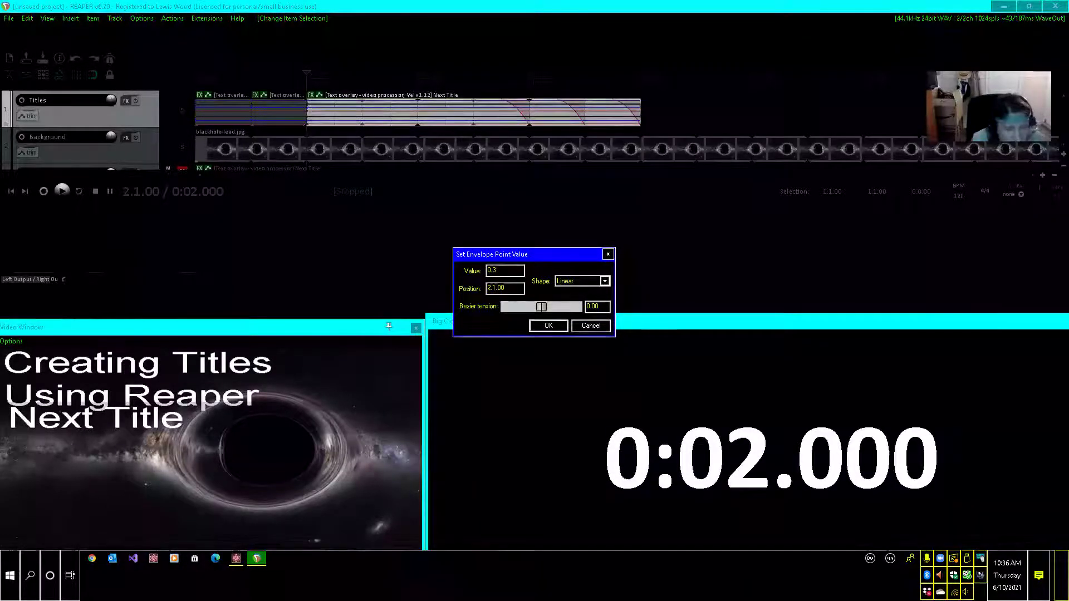
key("BackSpace")
type("3")
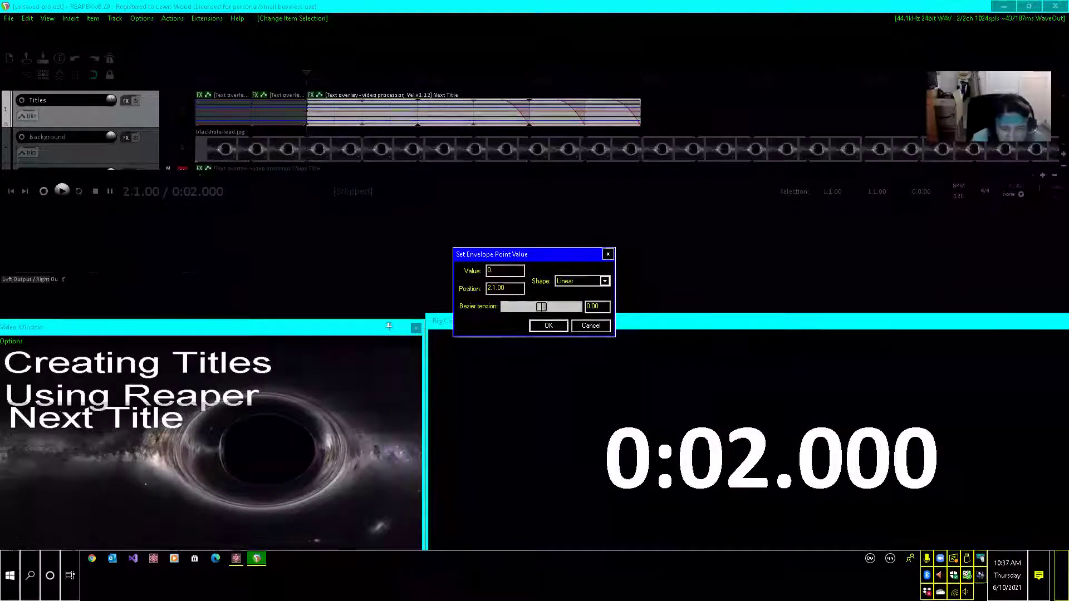
type("2")
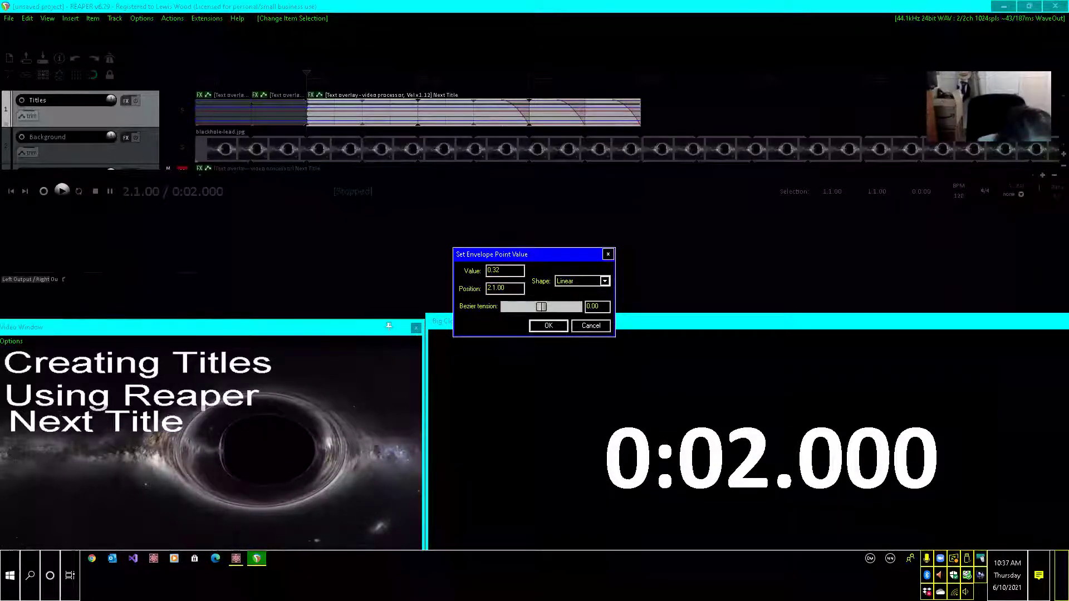
key("BackSpace")
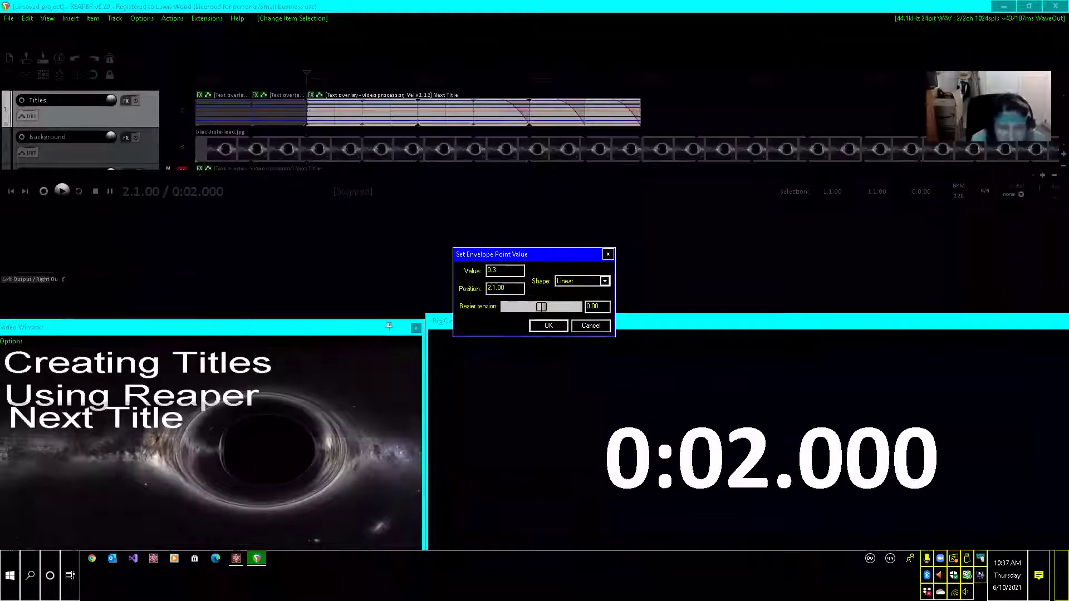
type("3")
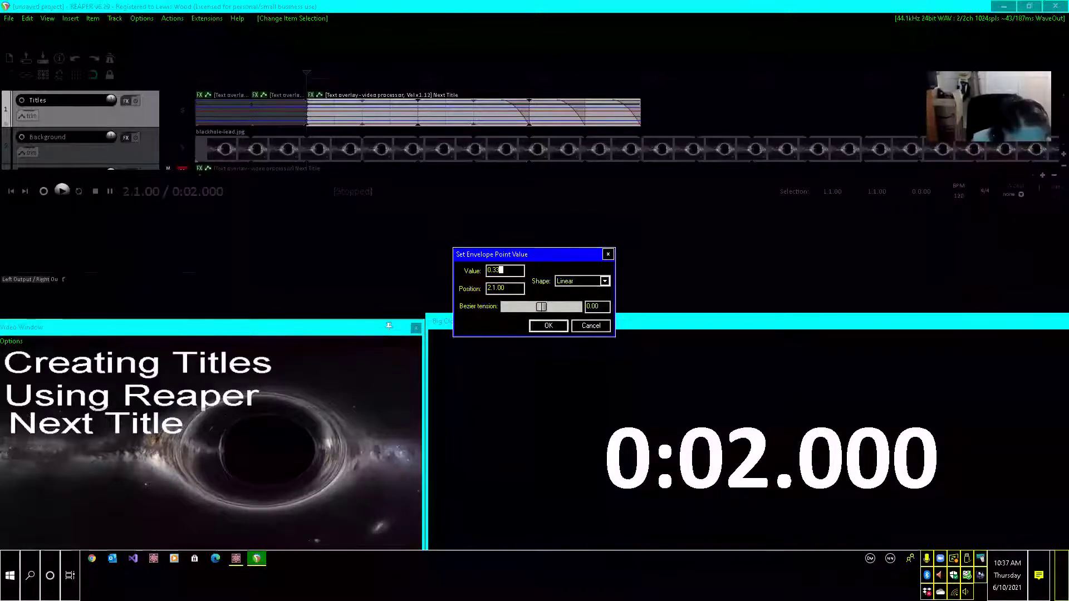
key("BackSpace")
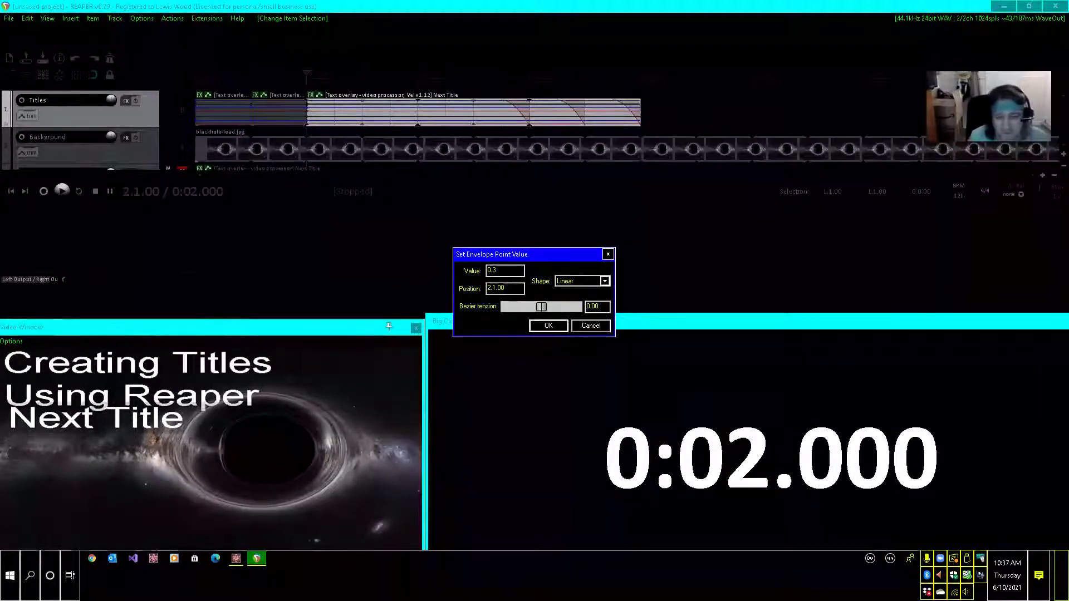
type("4")
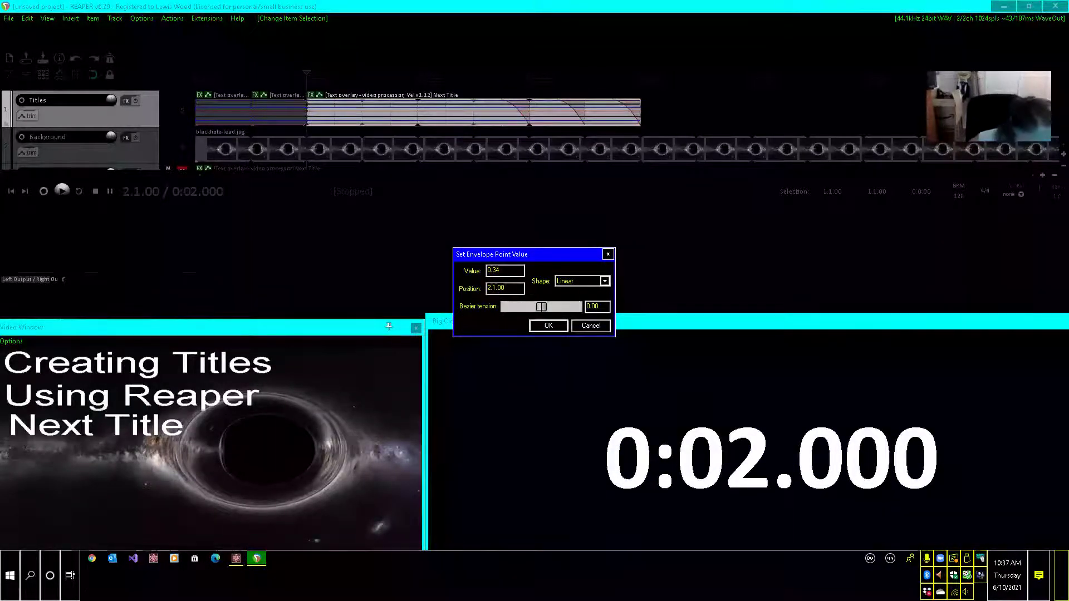
left_click(549, 327)
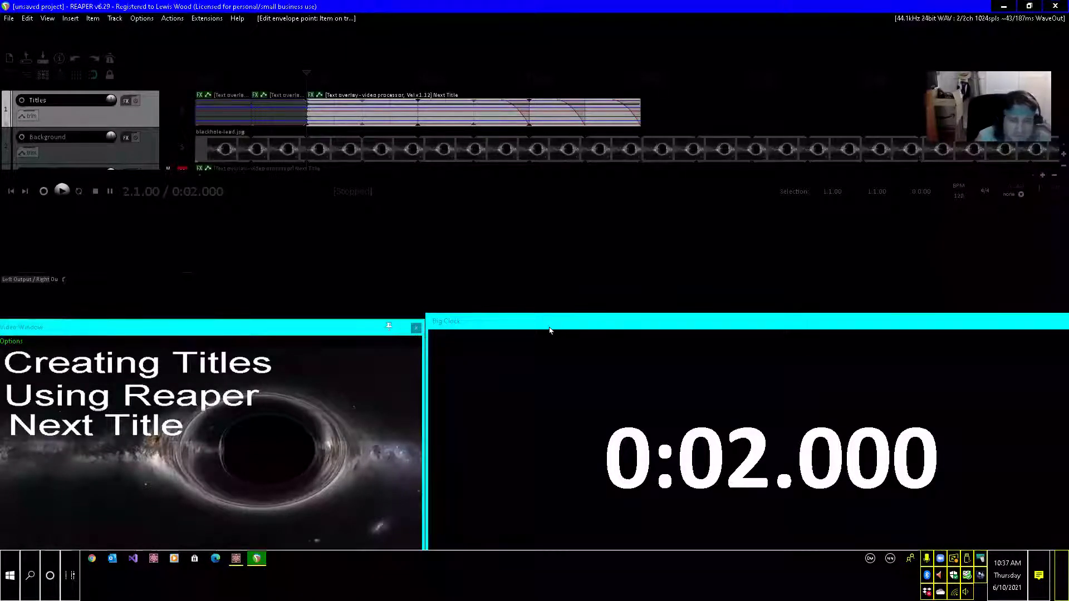
Rename the take of the title item at 0:02.000 as "Acessible by Blind" and reselect the item to refresh the video preview
key("F2")
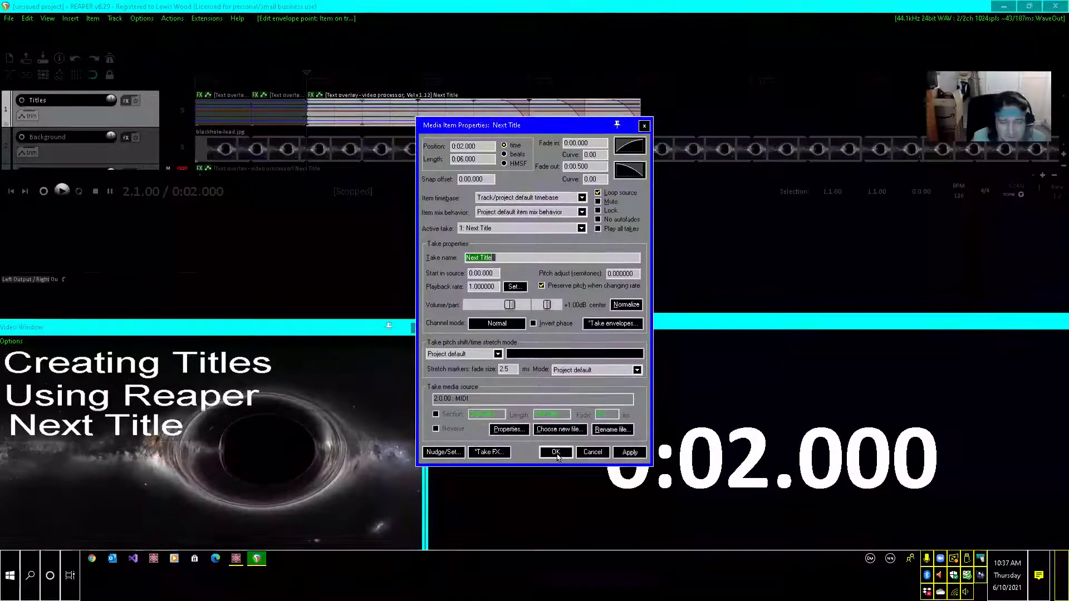
left_click(556, 452)
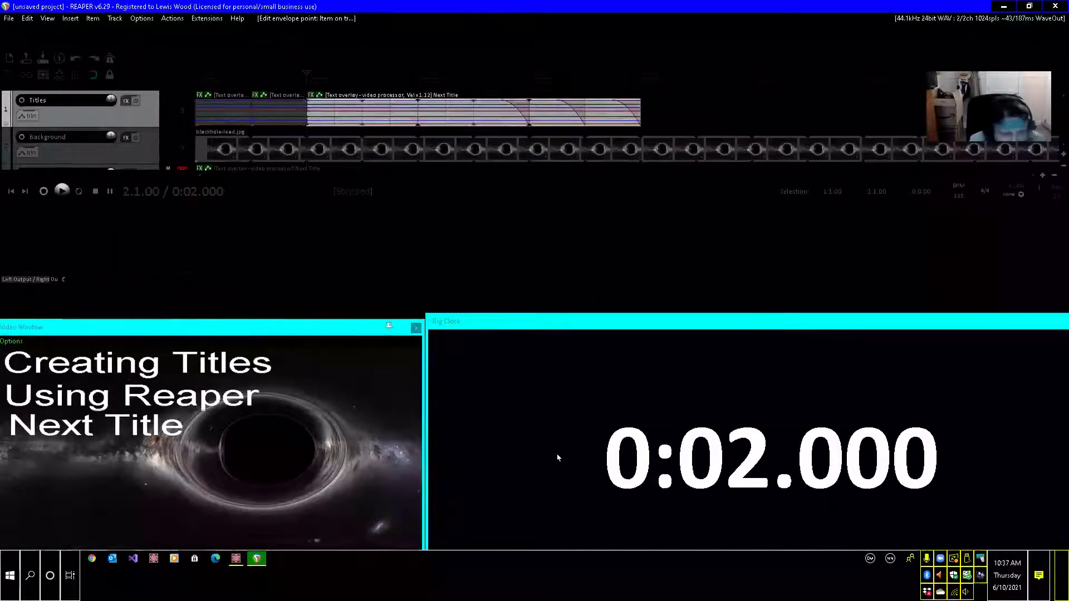
key("ctrl+Left")
key("ctrl+Right")
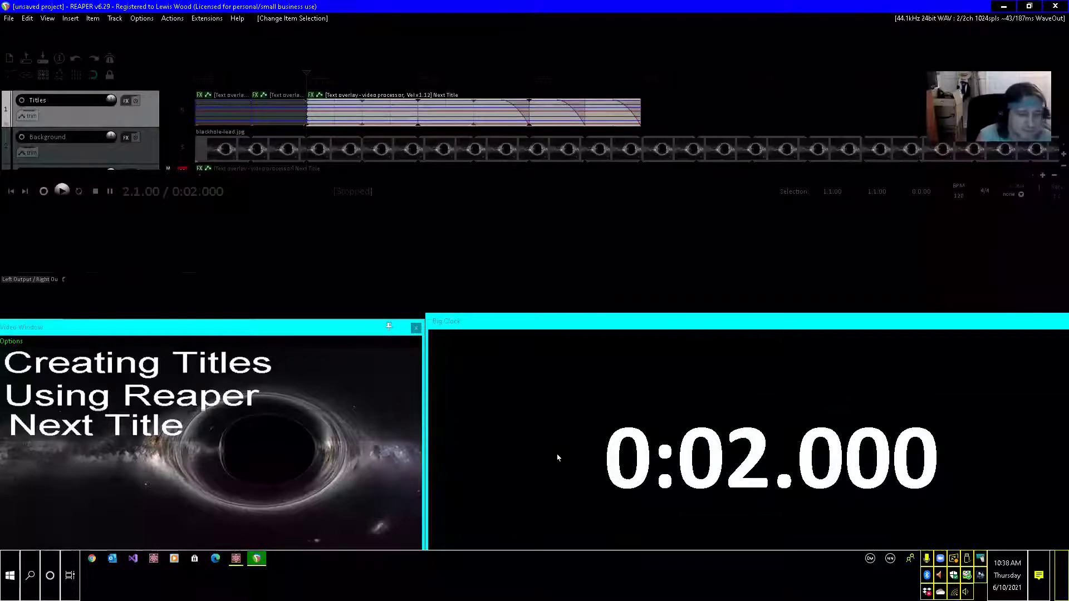
key("F2")
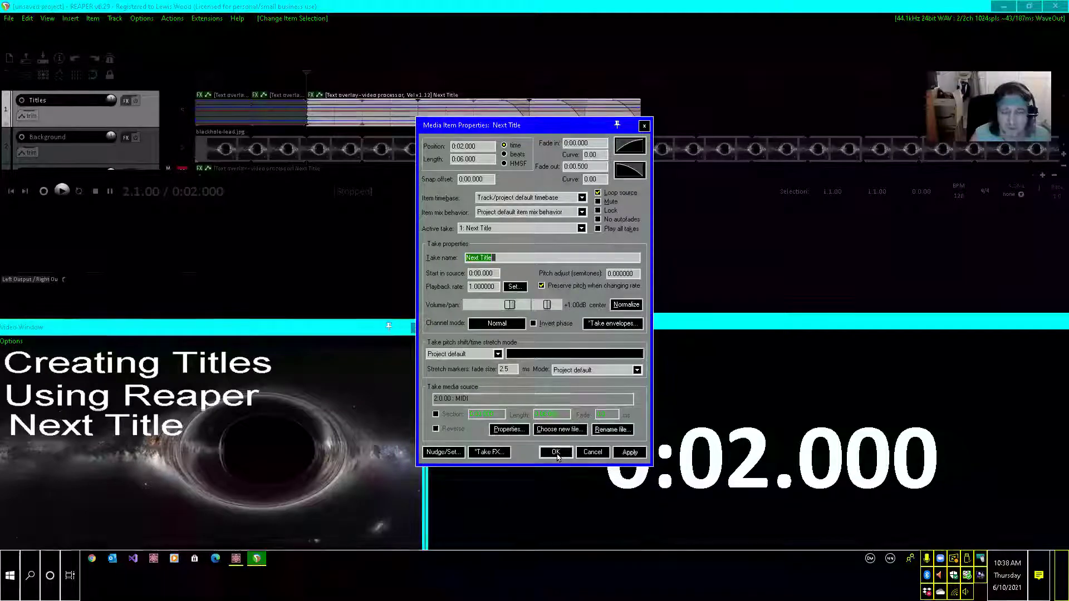
type("Acce")
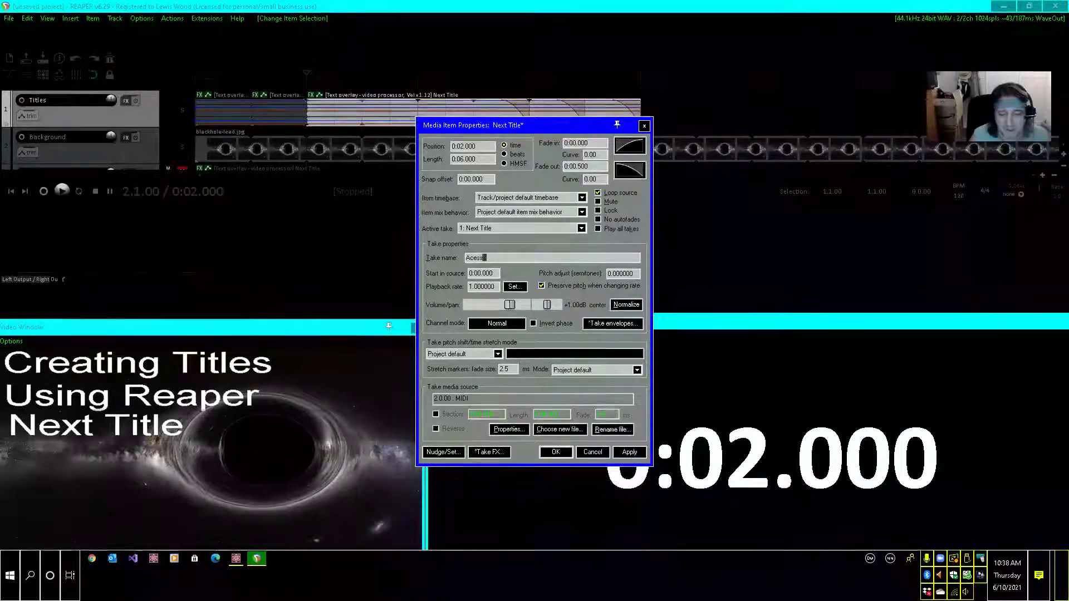
type("ssible by B")
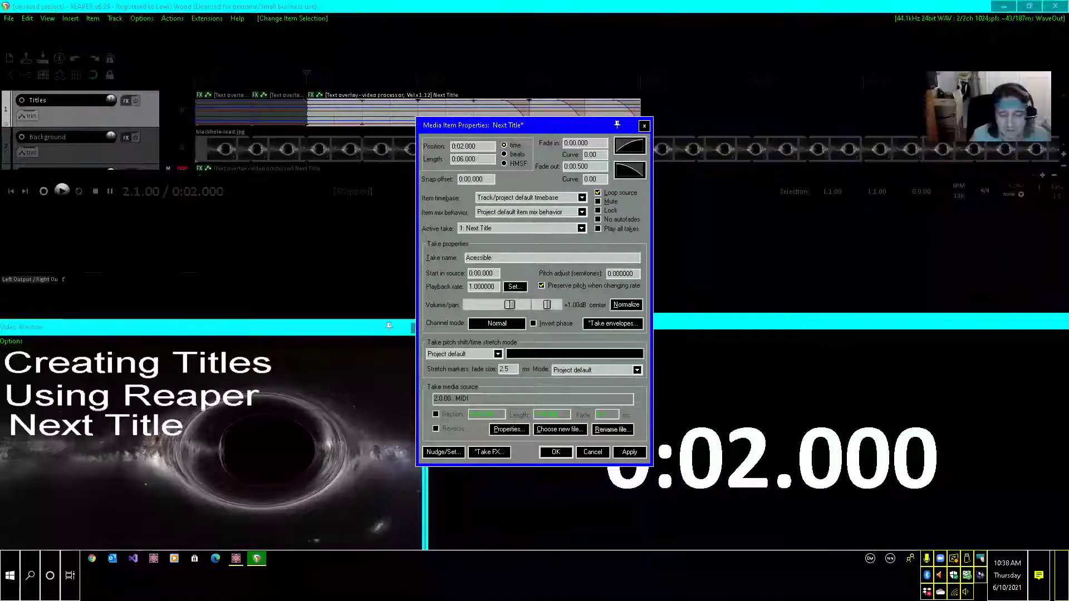
type("lind")
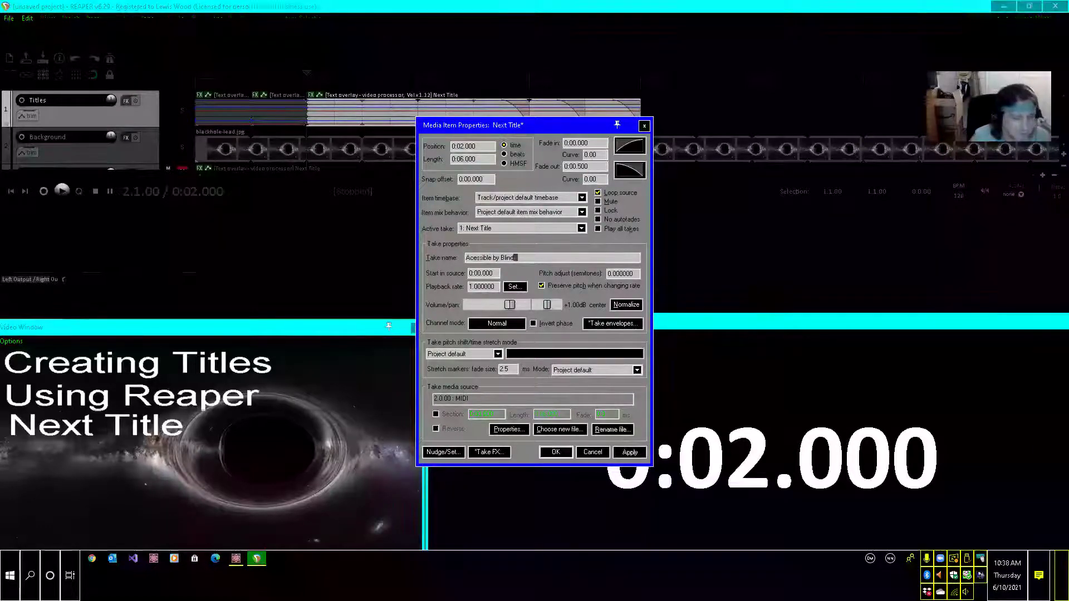
key("Return")
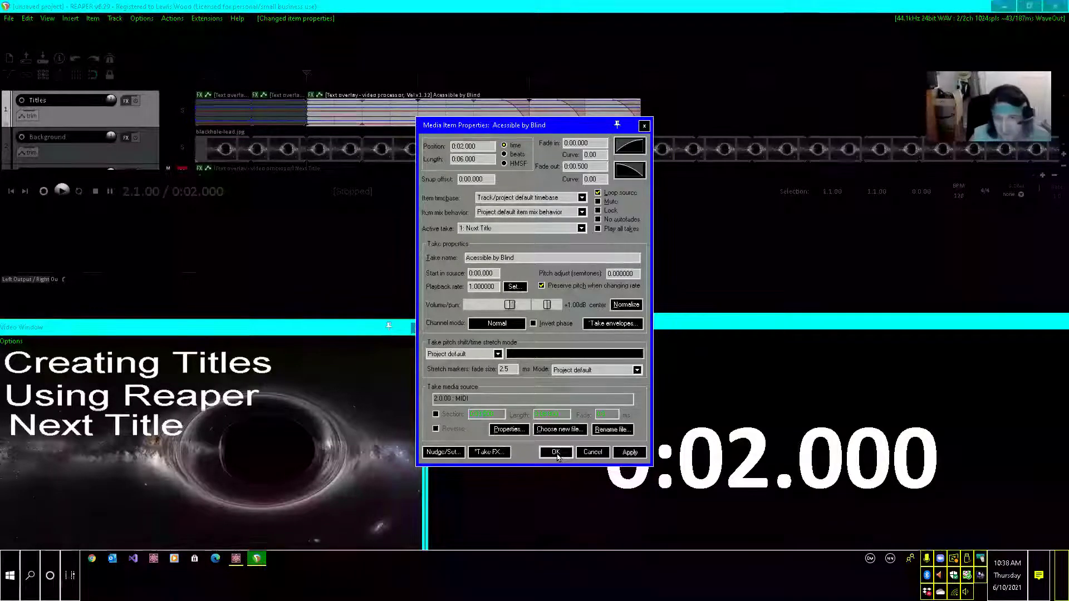
left_click(557, 453)
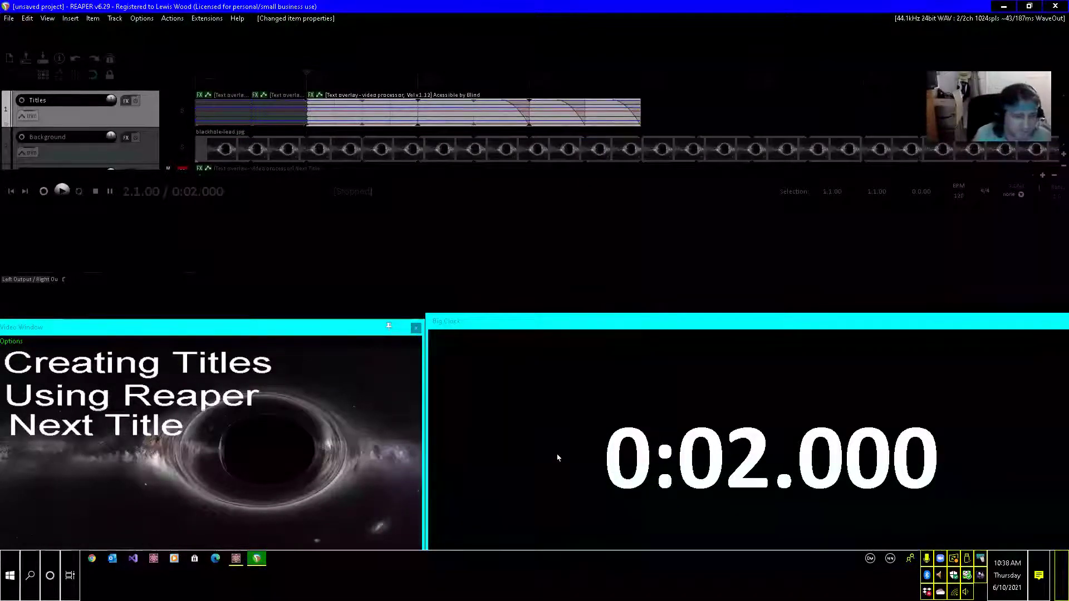
key("ctrl+Left")
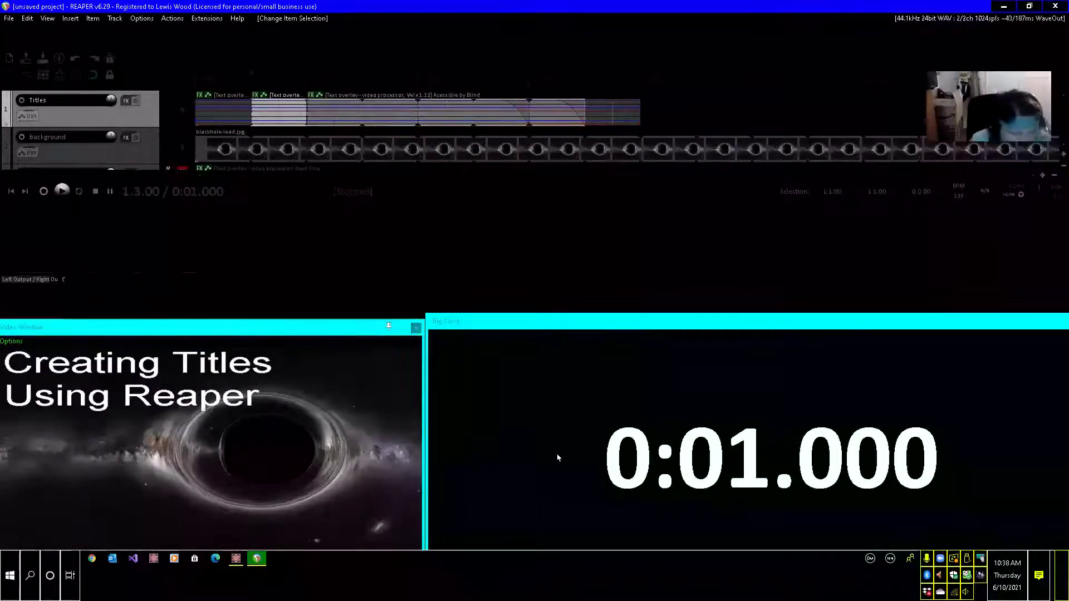
key("ctrl+Right")
key("ctrl+Right")
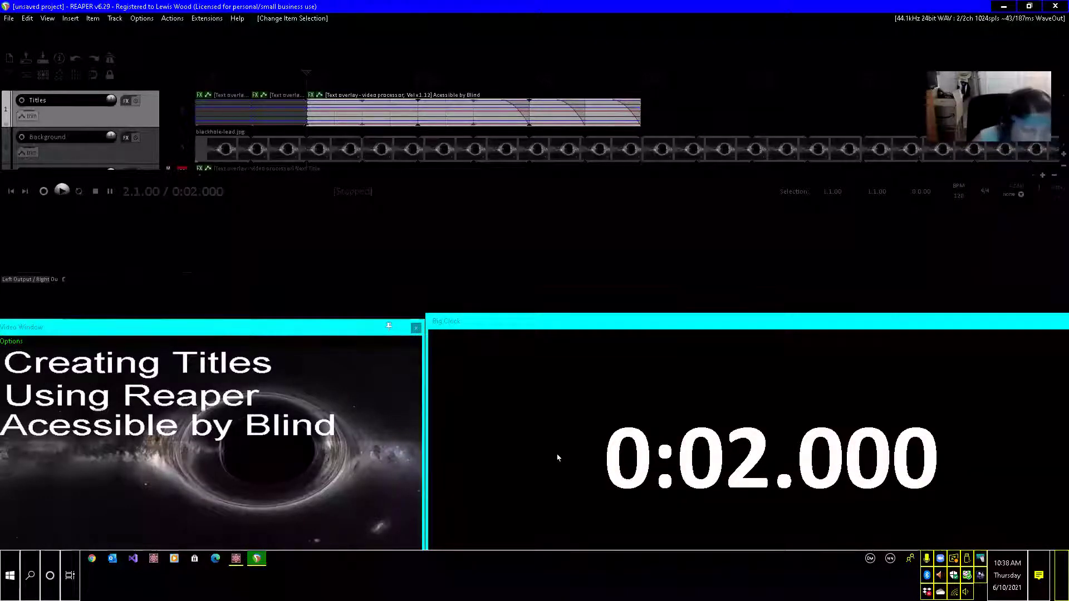
Paste another copy of the title template onto the Titles track at 0:03.000 and return the edit cursor to its start
key("Right")
key("Right")
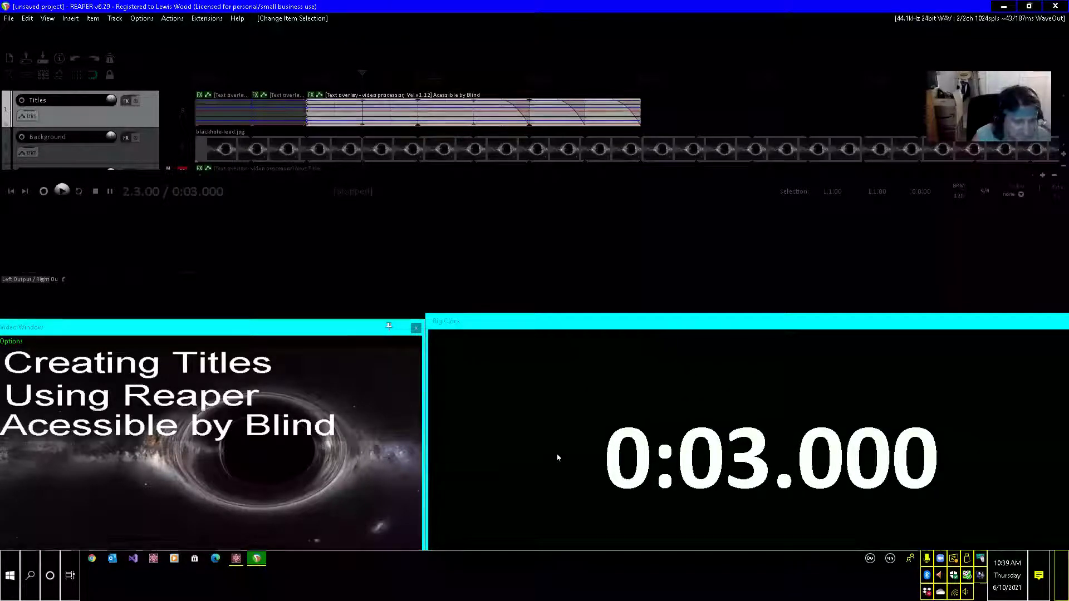
key("ctrl+v")
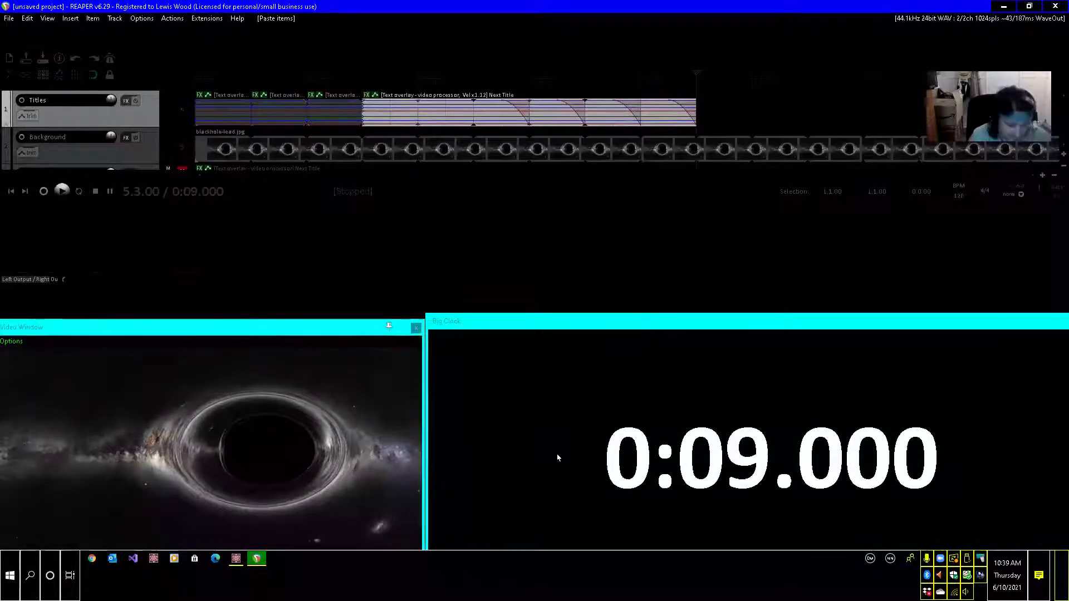
key("ctrl+Left")
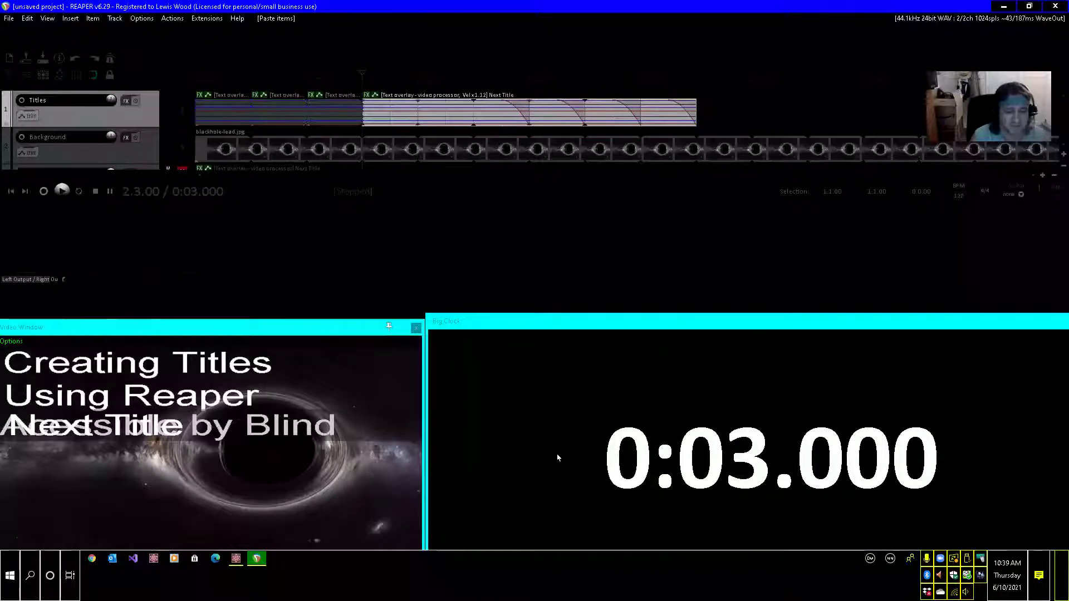
Set the vertical position envelope point at 2.3.00 of the title item at 0:03.000 to 4.6
key("Return")
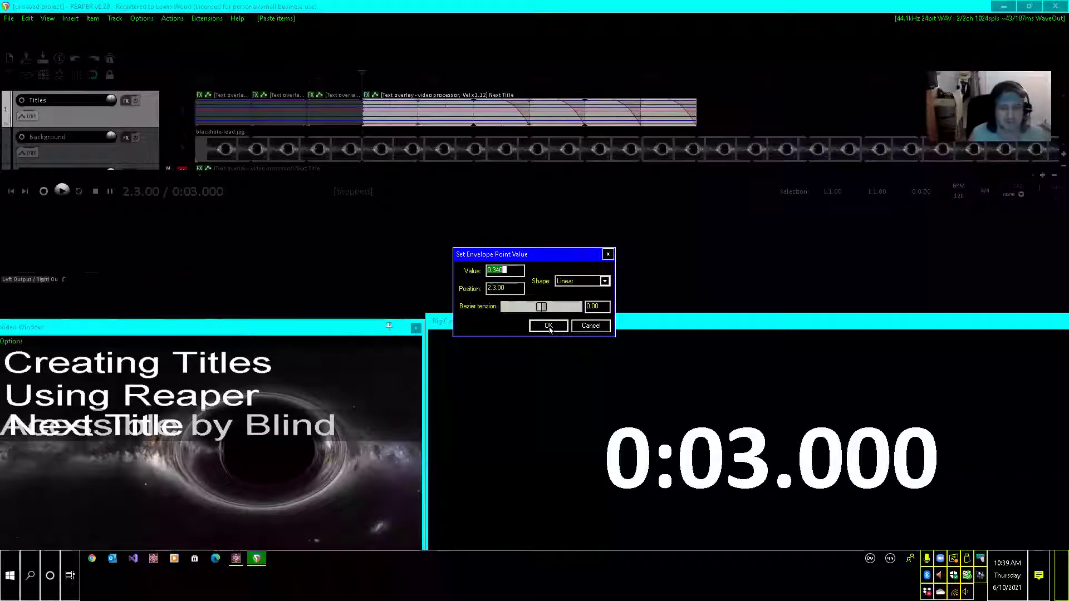
type("4.6")
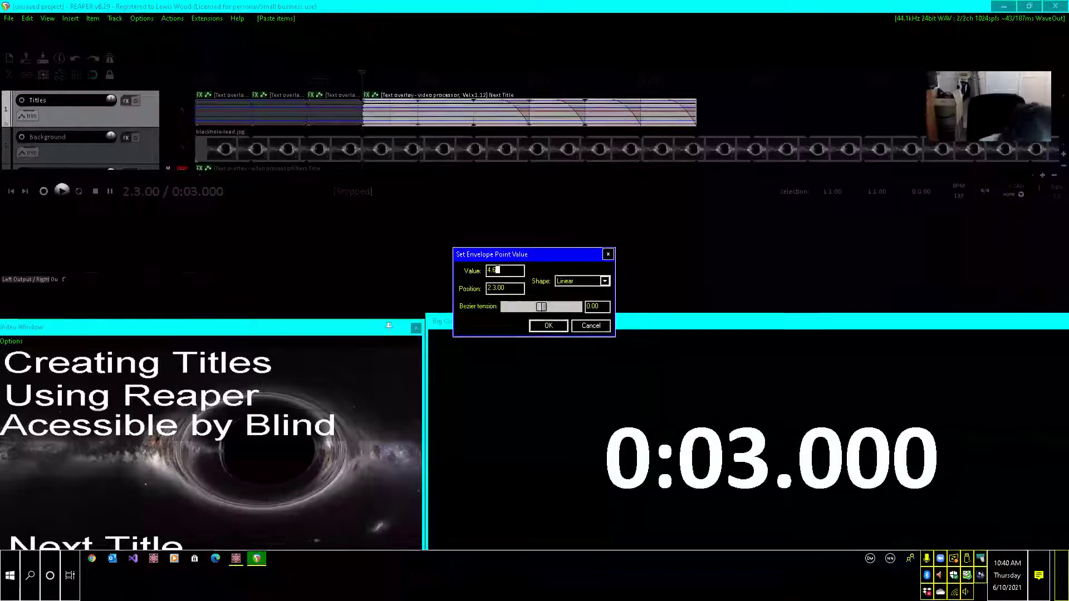
key("Tab")
key("shift+Tab")
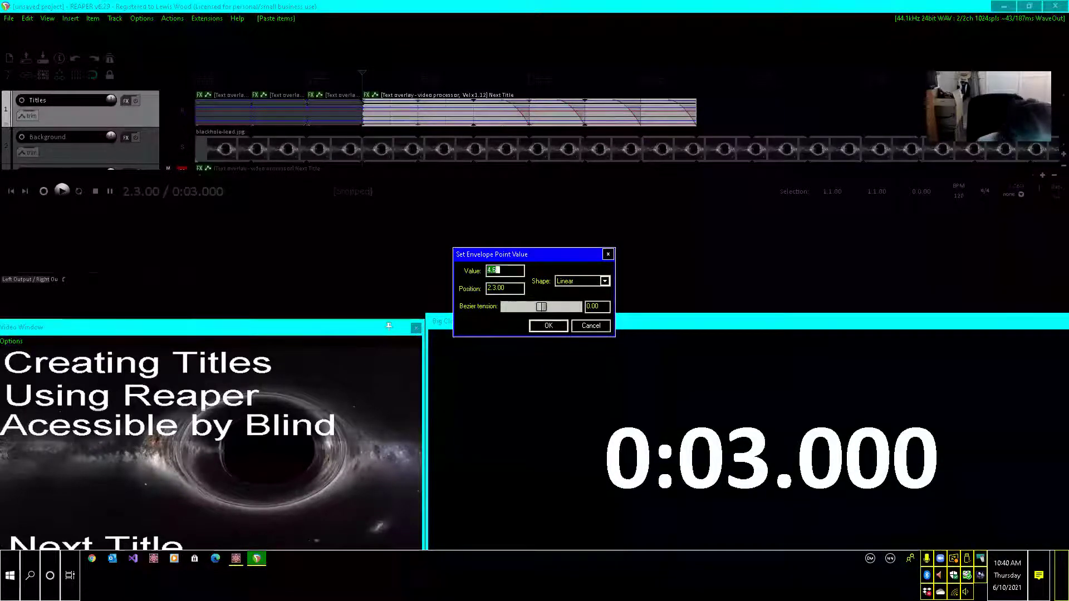
key("Return")
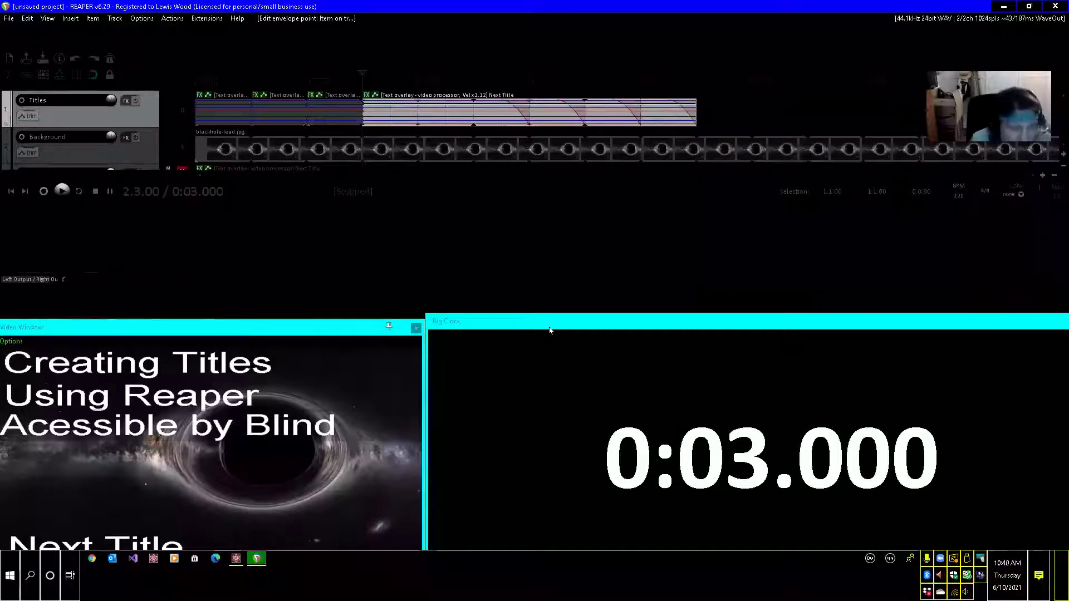
Check the stacked titles in the video preview at 0:05.000 and 0:07.000, and return the edit cursor to 0:03.000
key("ctrl+Right")
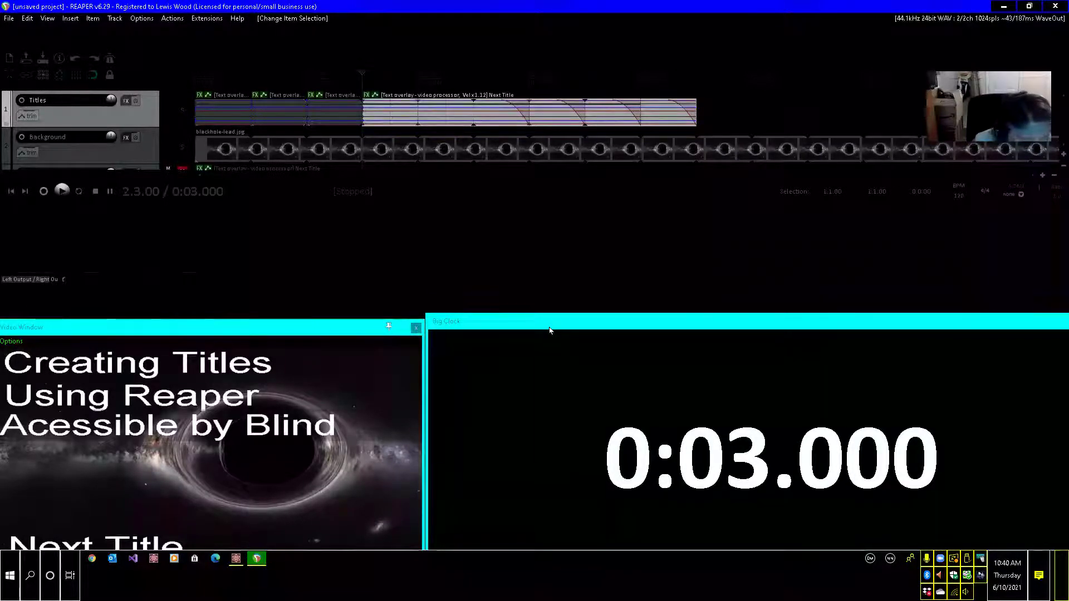
key("ctrl+Left")
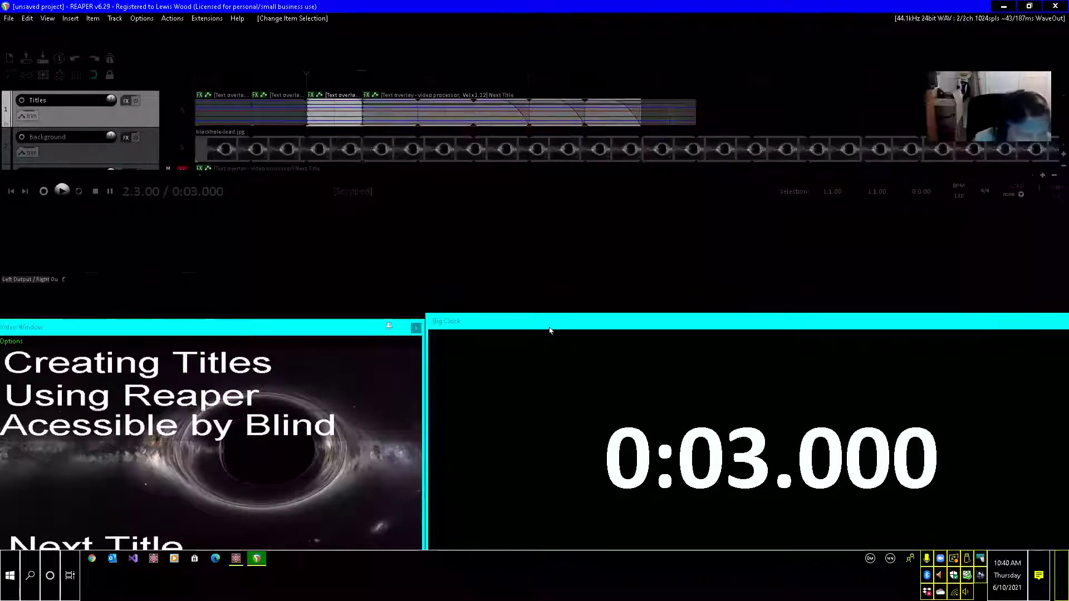
key("ctrl+Right")
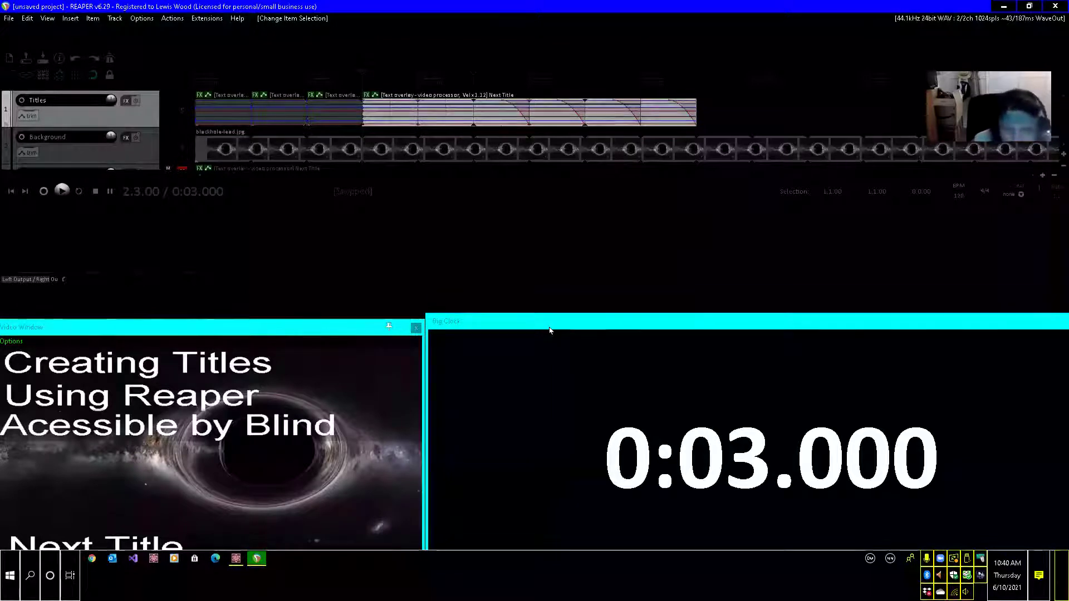
key("Page_Down")
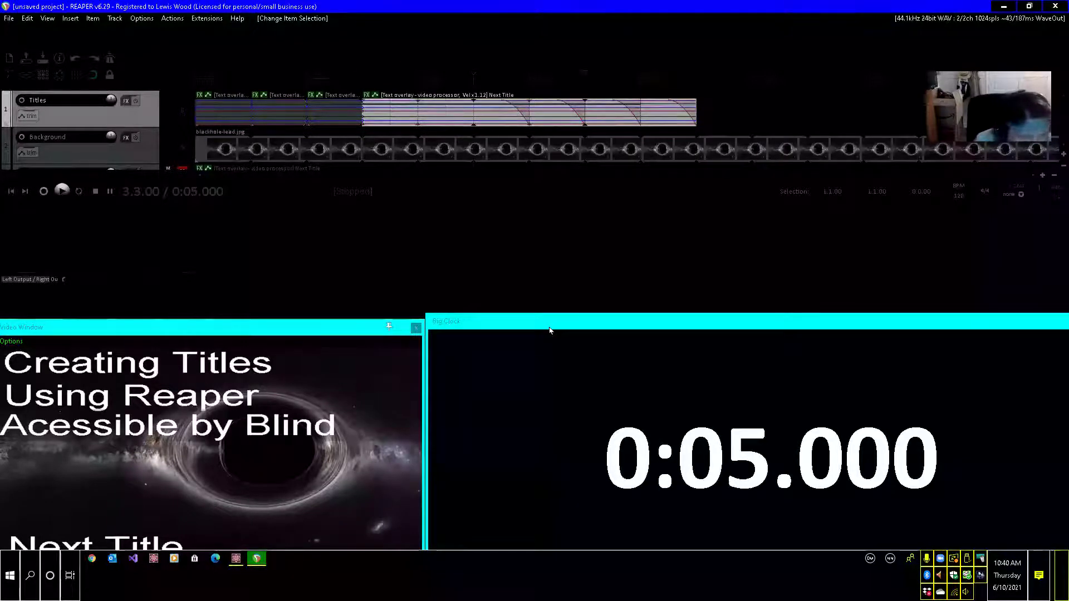
key("Page_Down")
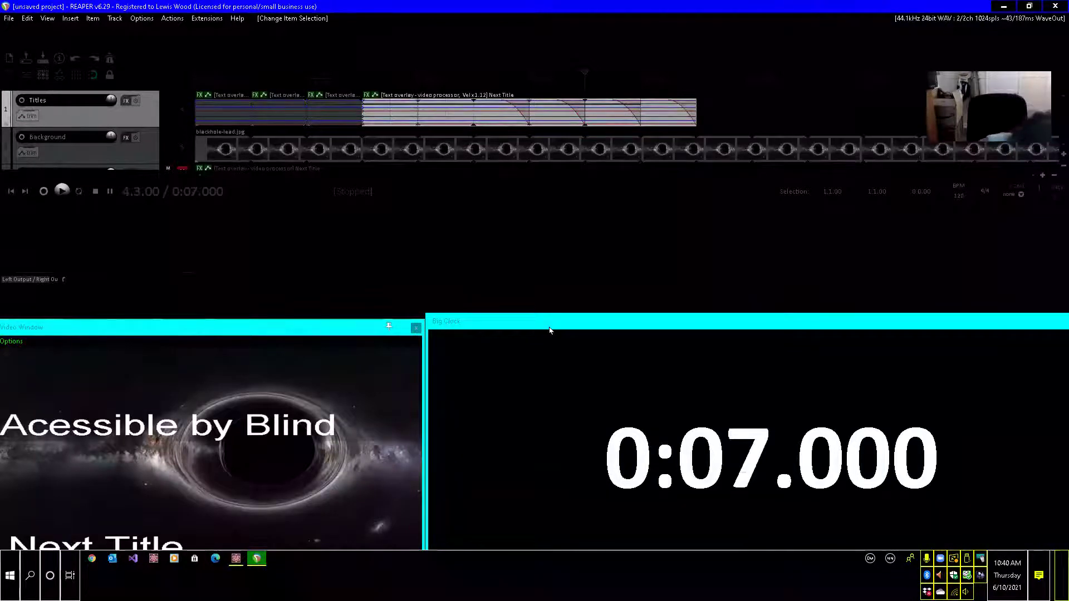
key("Page_Up")
key("Page_Up")
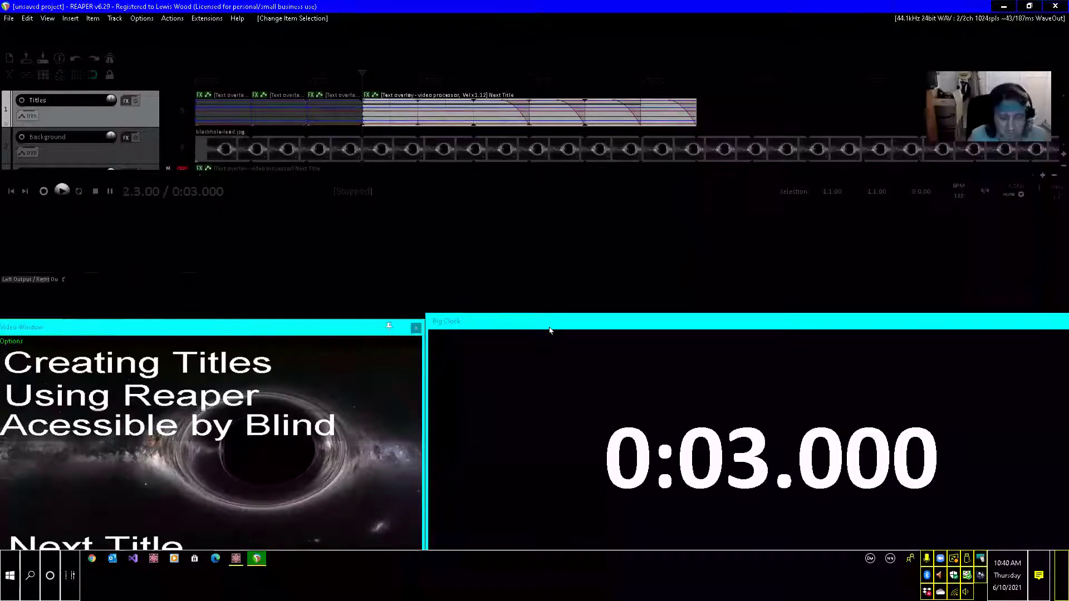
Set the vertical position envelope point at 2.3.00 of the title item at 0:03.000 to 0.46
key("e")
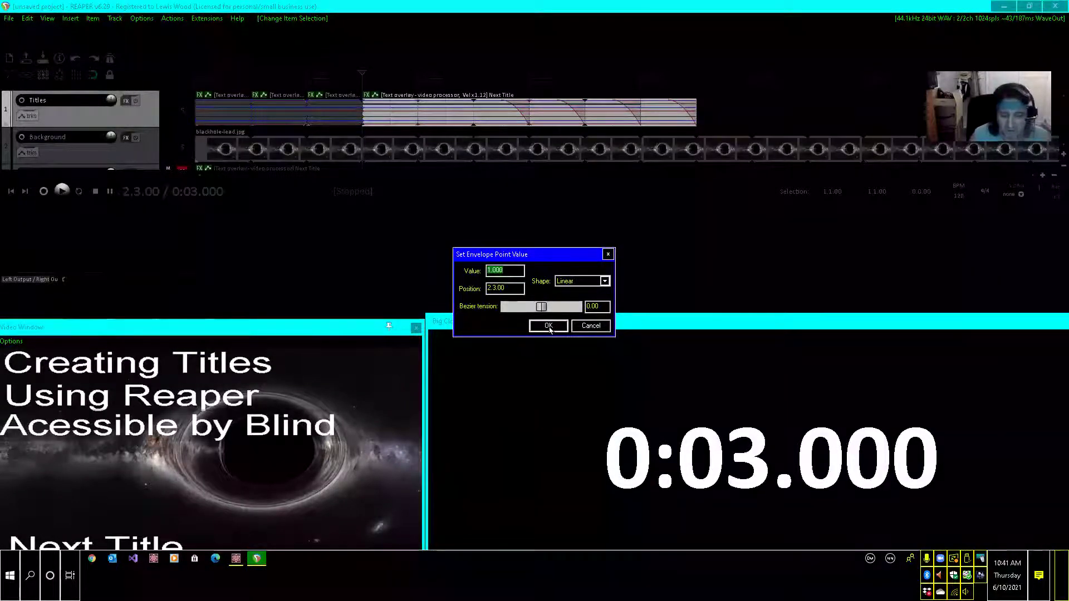
type("0.")
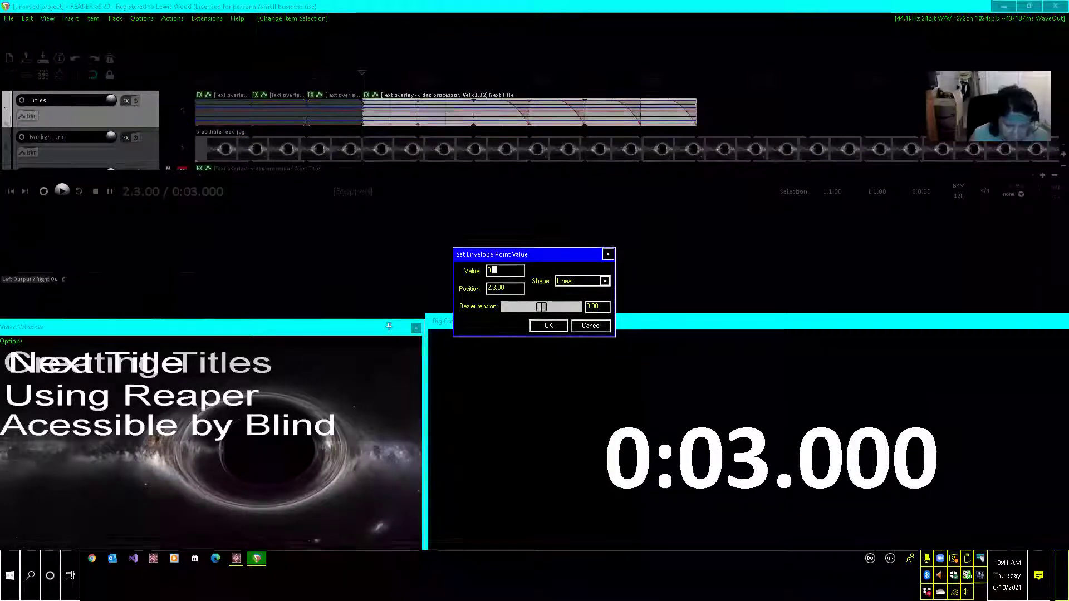
type("46")
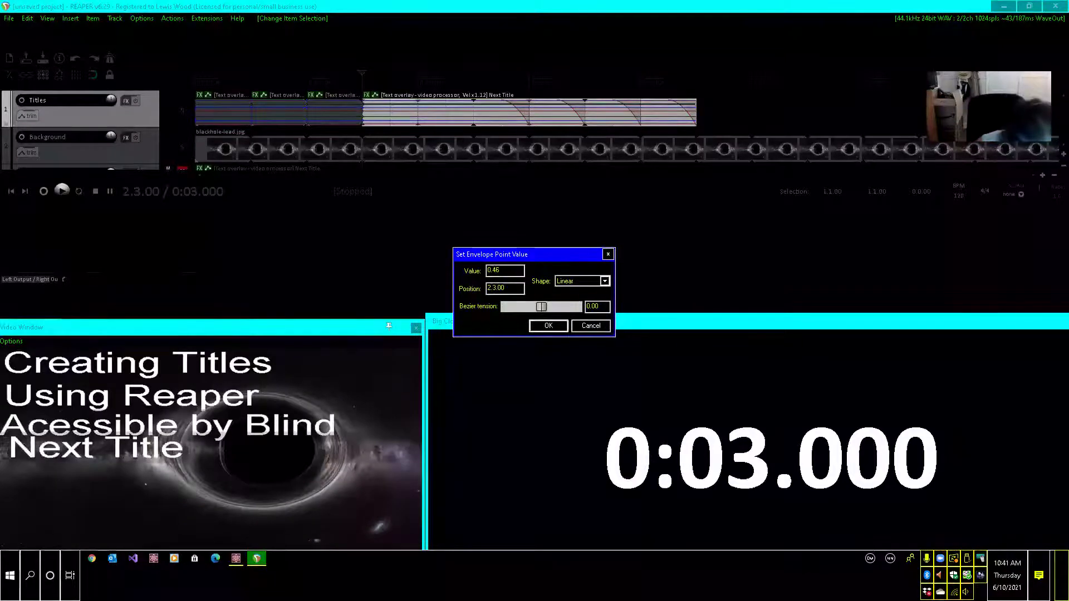
left_click(550, 330)
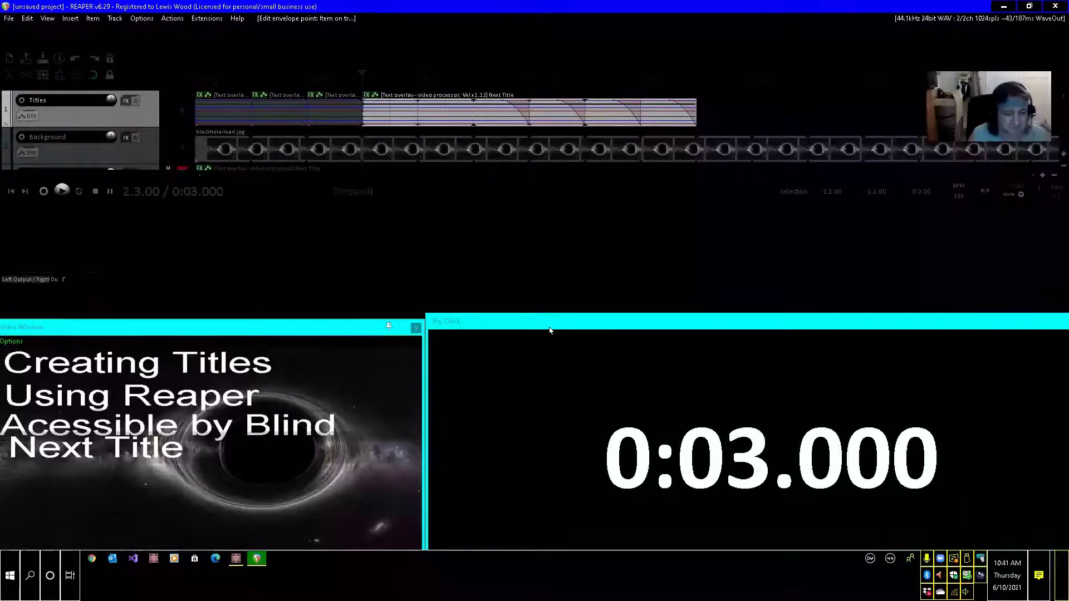
Change the vertical position envelope point at 2.3.00 of the title item at 0:03.000 to 0.5
key("ctrl+shift+e")
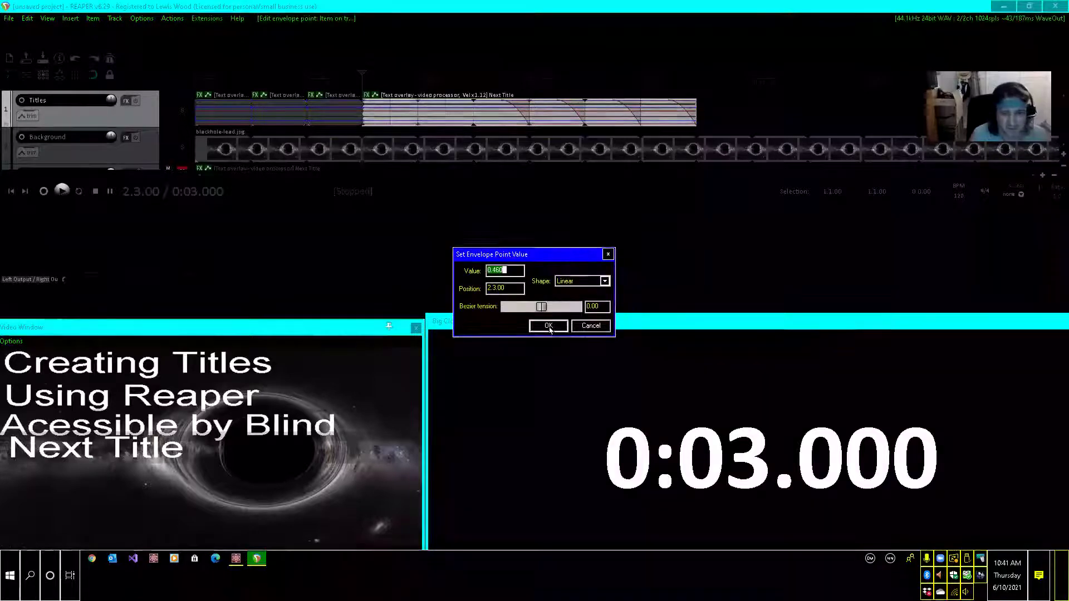
type("0")
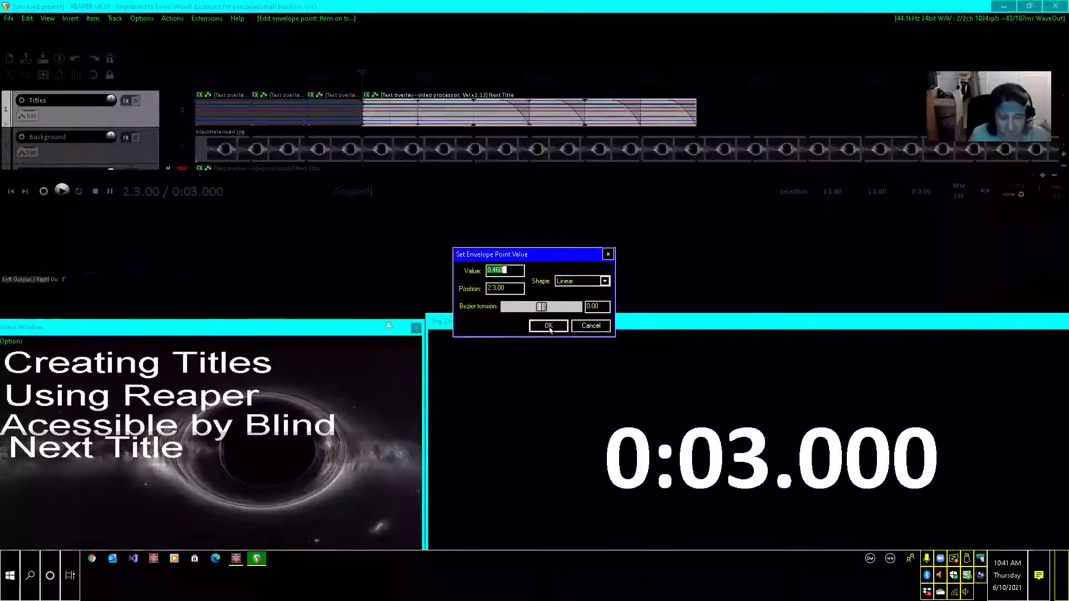
type(".5")
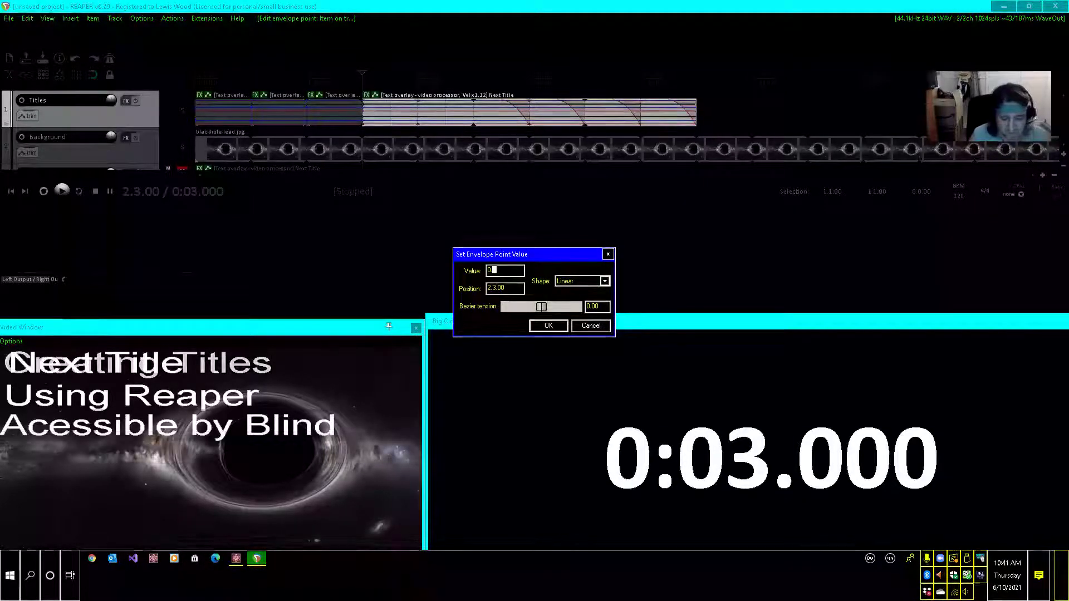
key("Return")
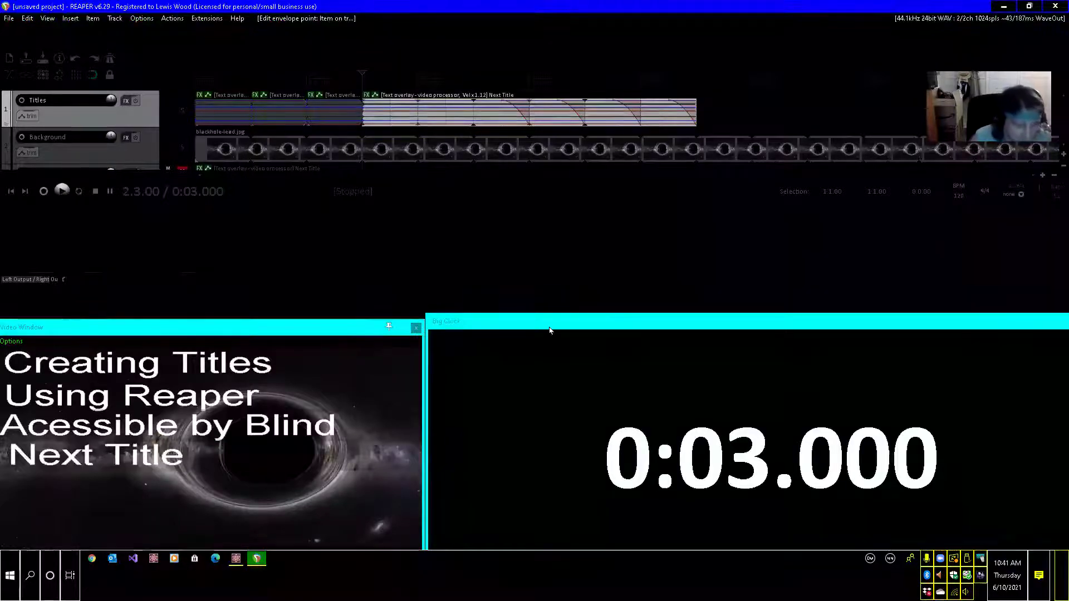